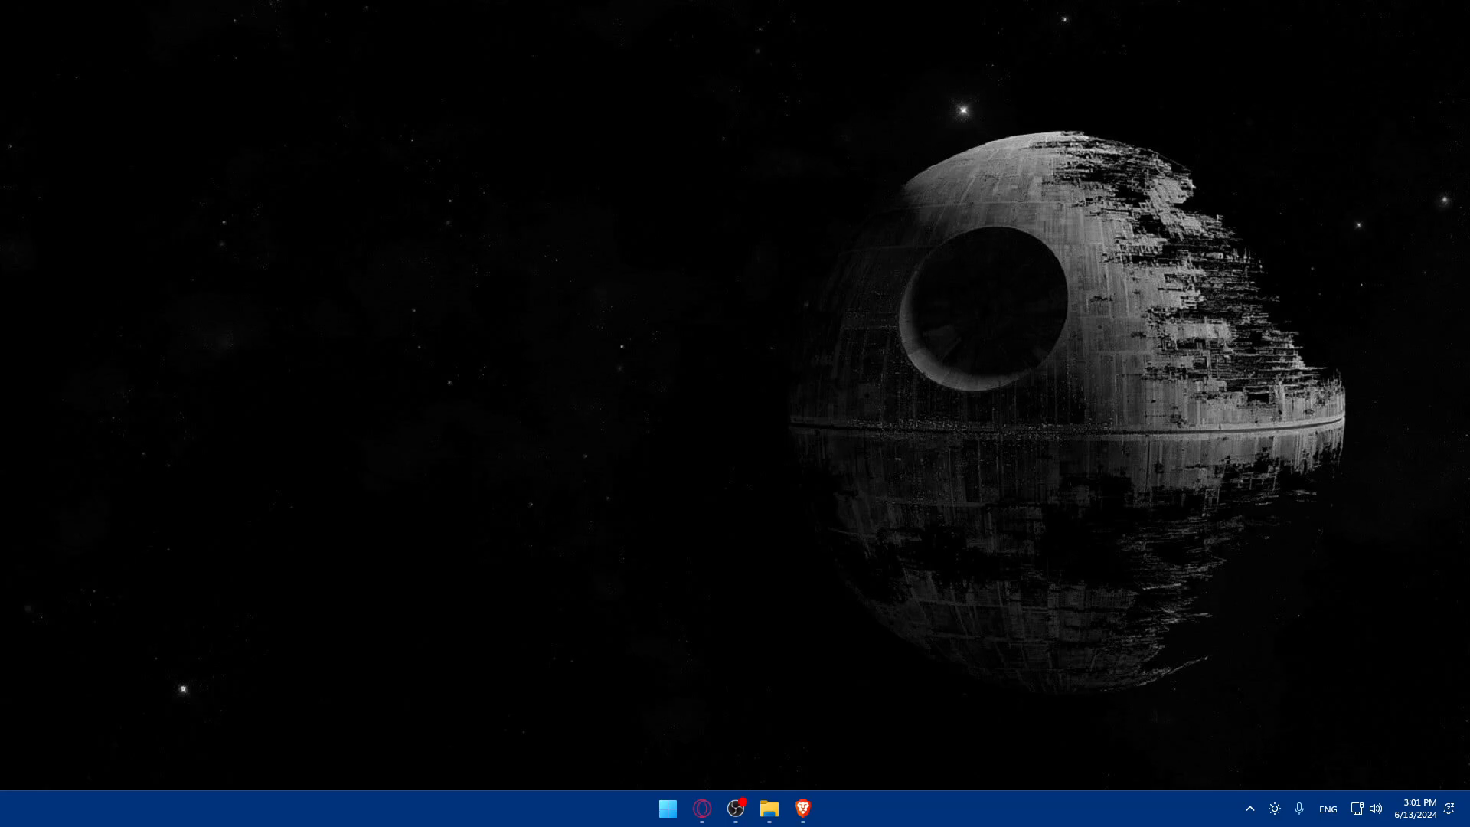
Open shopify.com in Brave and log in to the My Store admin
left_click(802, 807)
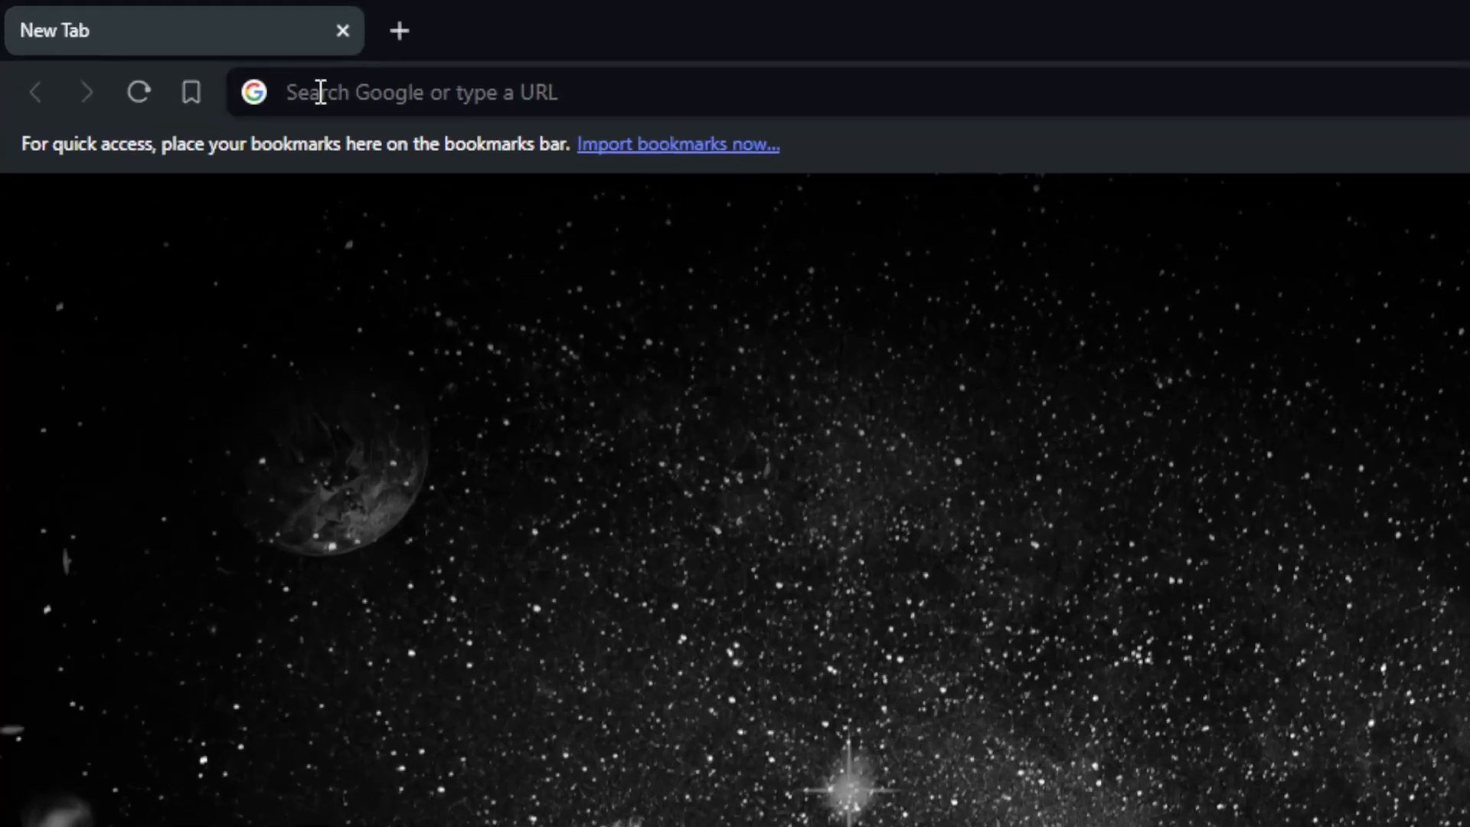
left_click(159, 46)
type("shopify.com")
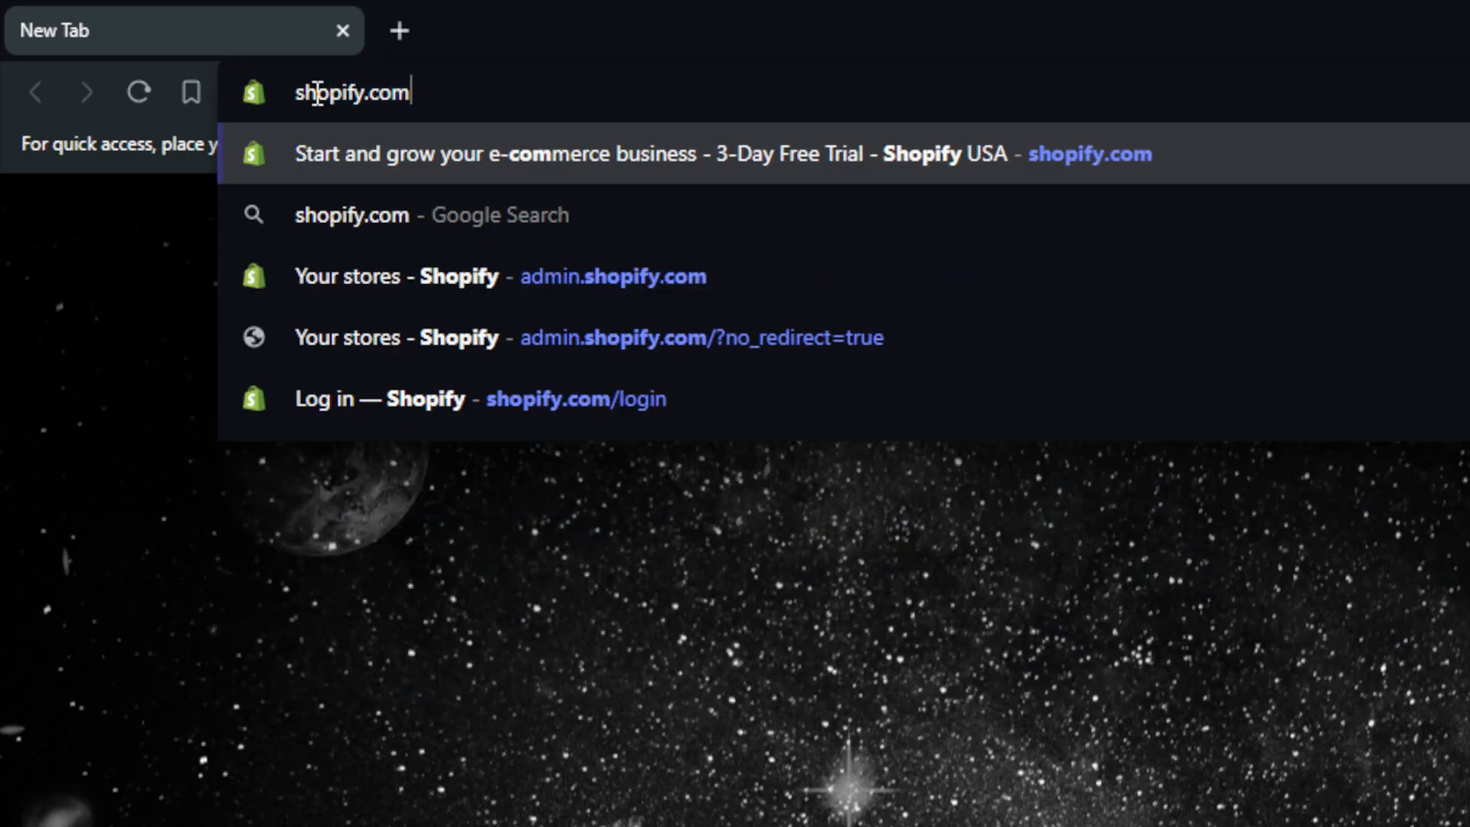
key("Return")
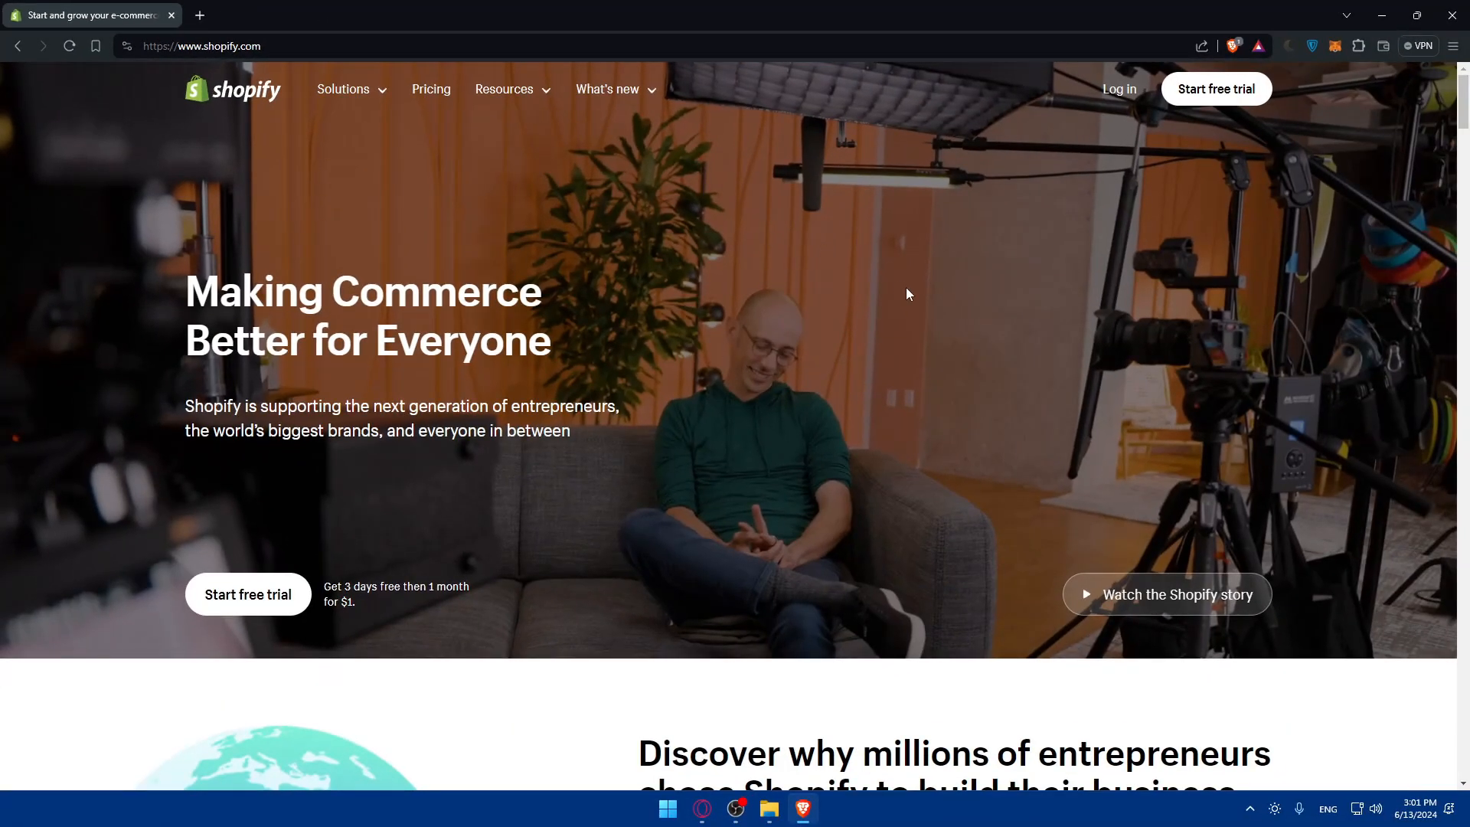
left_click(1123, 89)
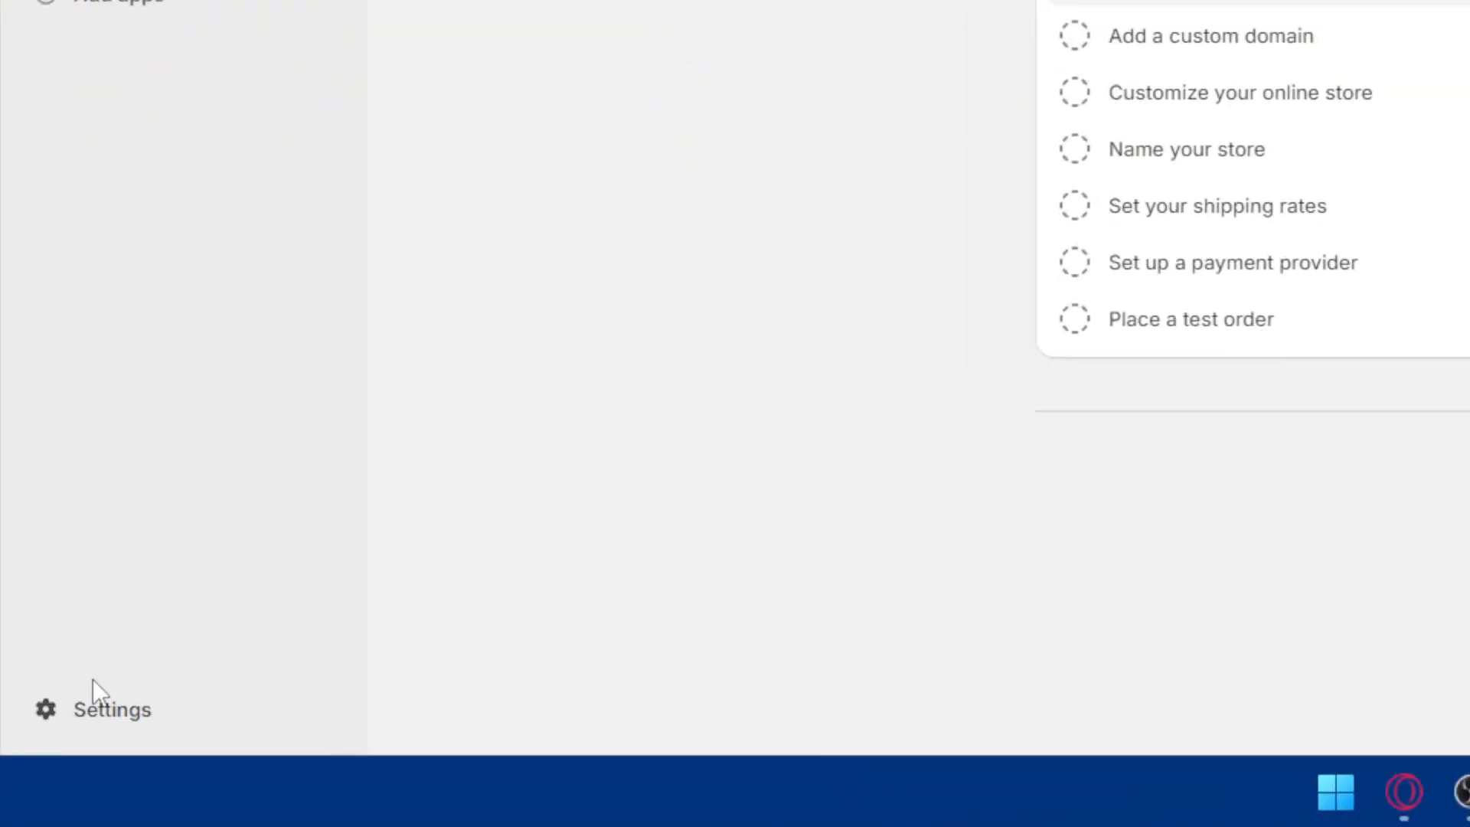
Open Settings > Payments and review the payment providers and the PayPal method
left_click(50, 767)
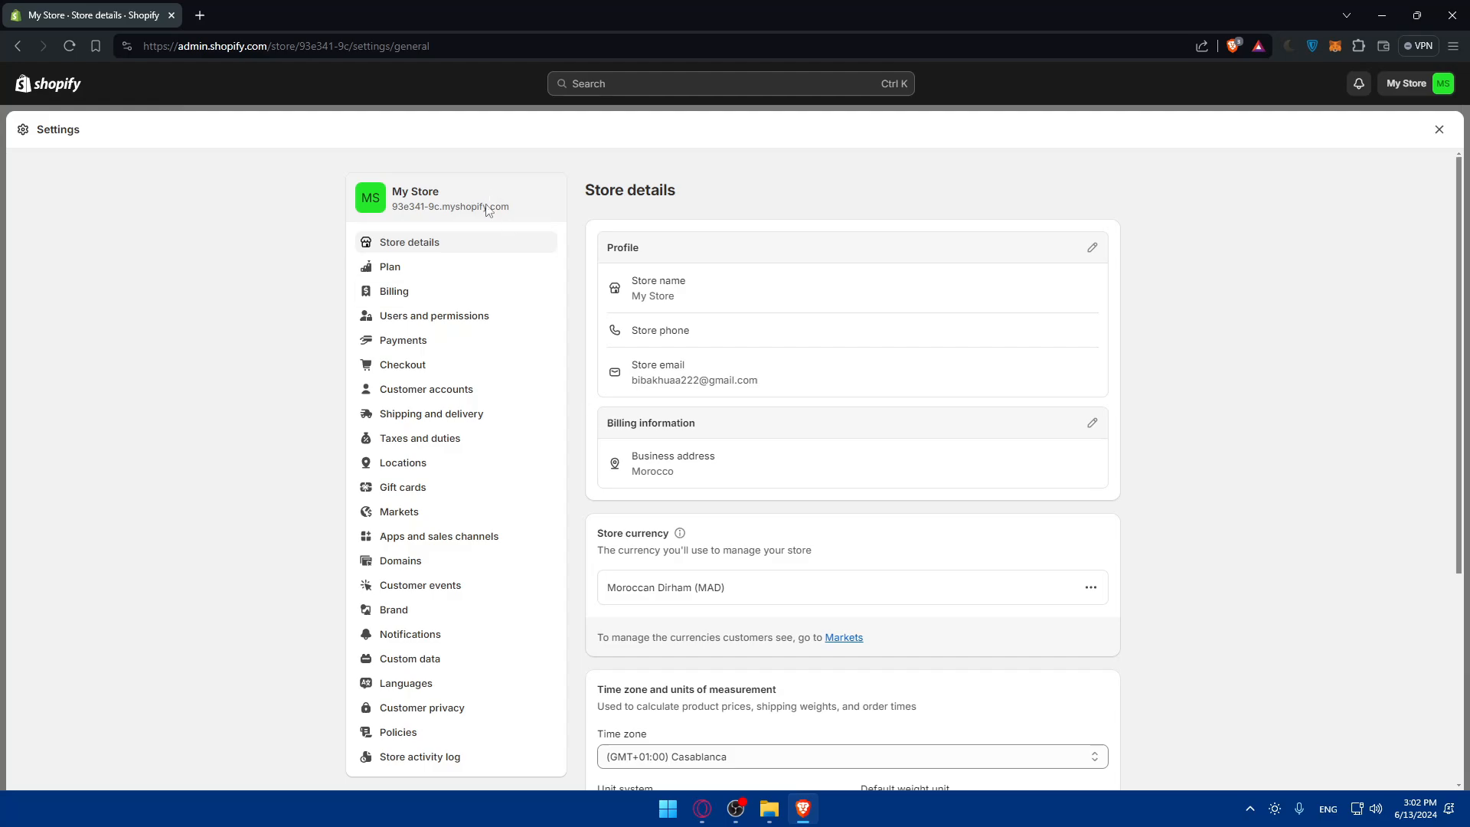
left_click(427, 346)
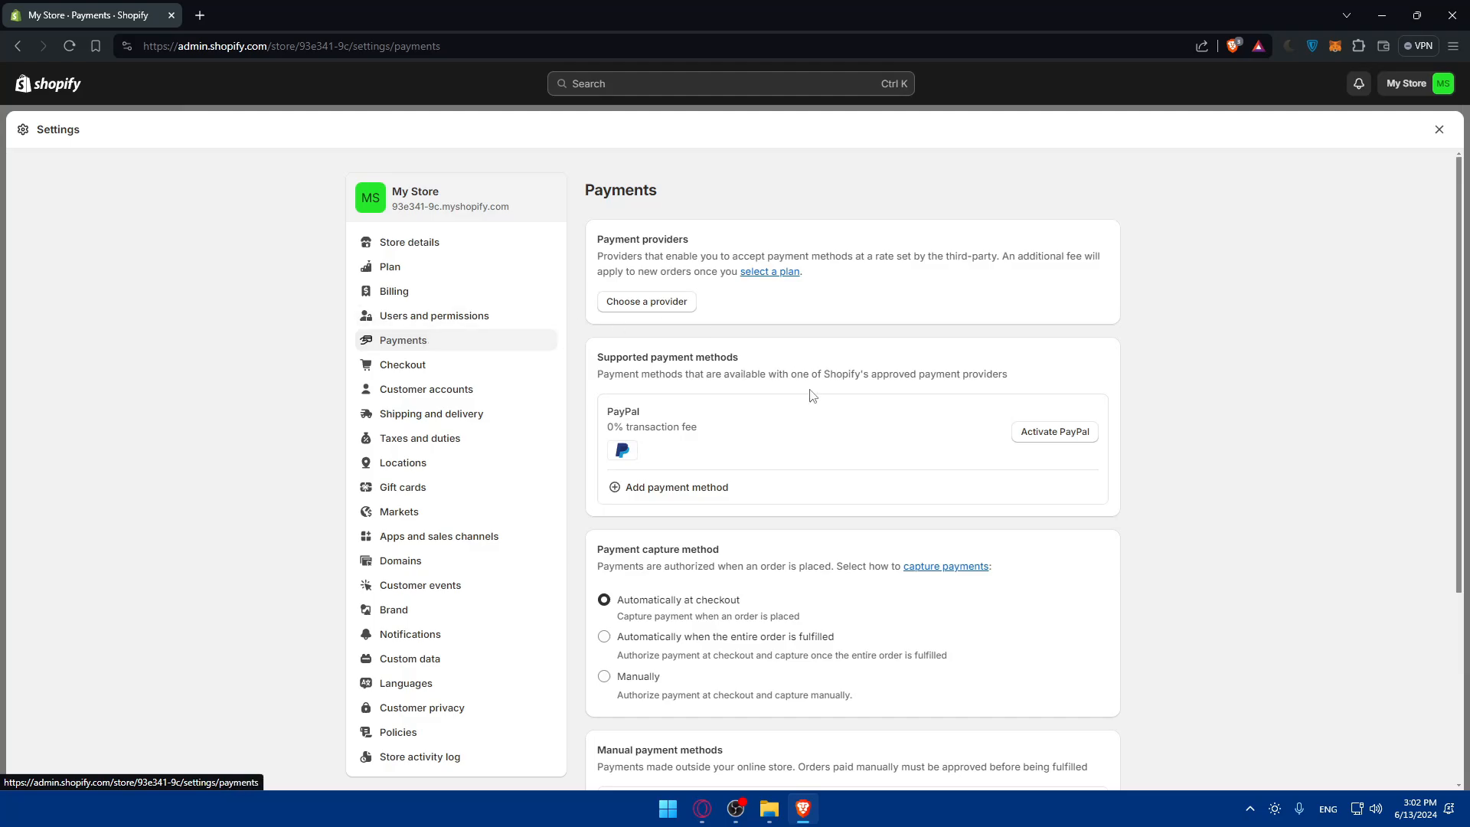
scroll(822, 400, "down", 3)
scroll(829, 400, "up", 3)
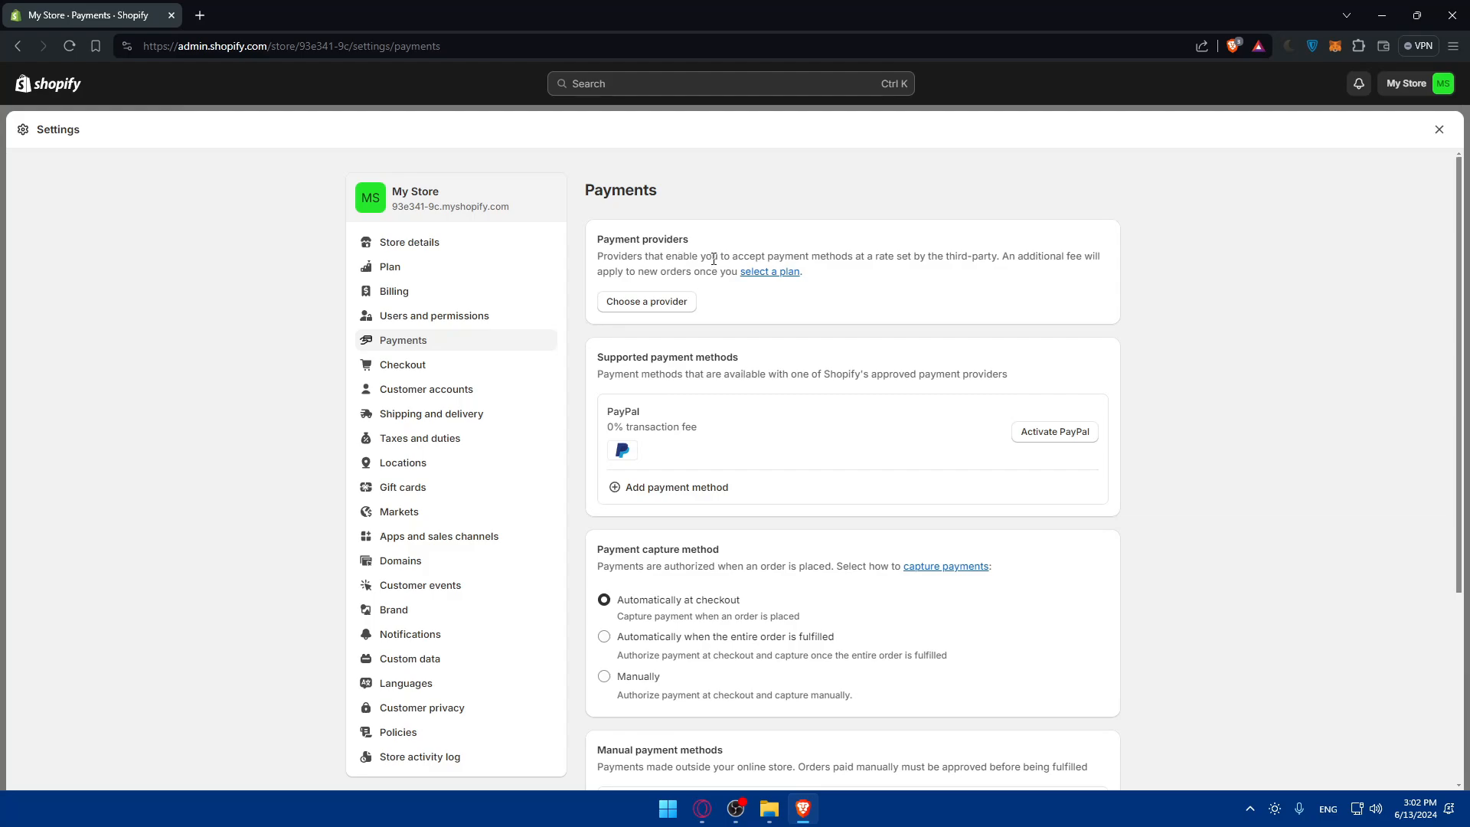
left_click_drag(714, 259, 827, 256)
left_click(847, 254)
Browse the Third-party payment providers list, including Stripe and WorldPay (Direct)
left_click(663, 306)
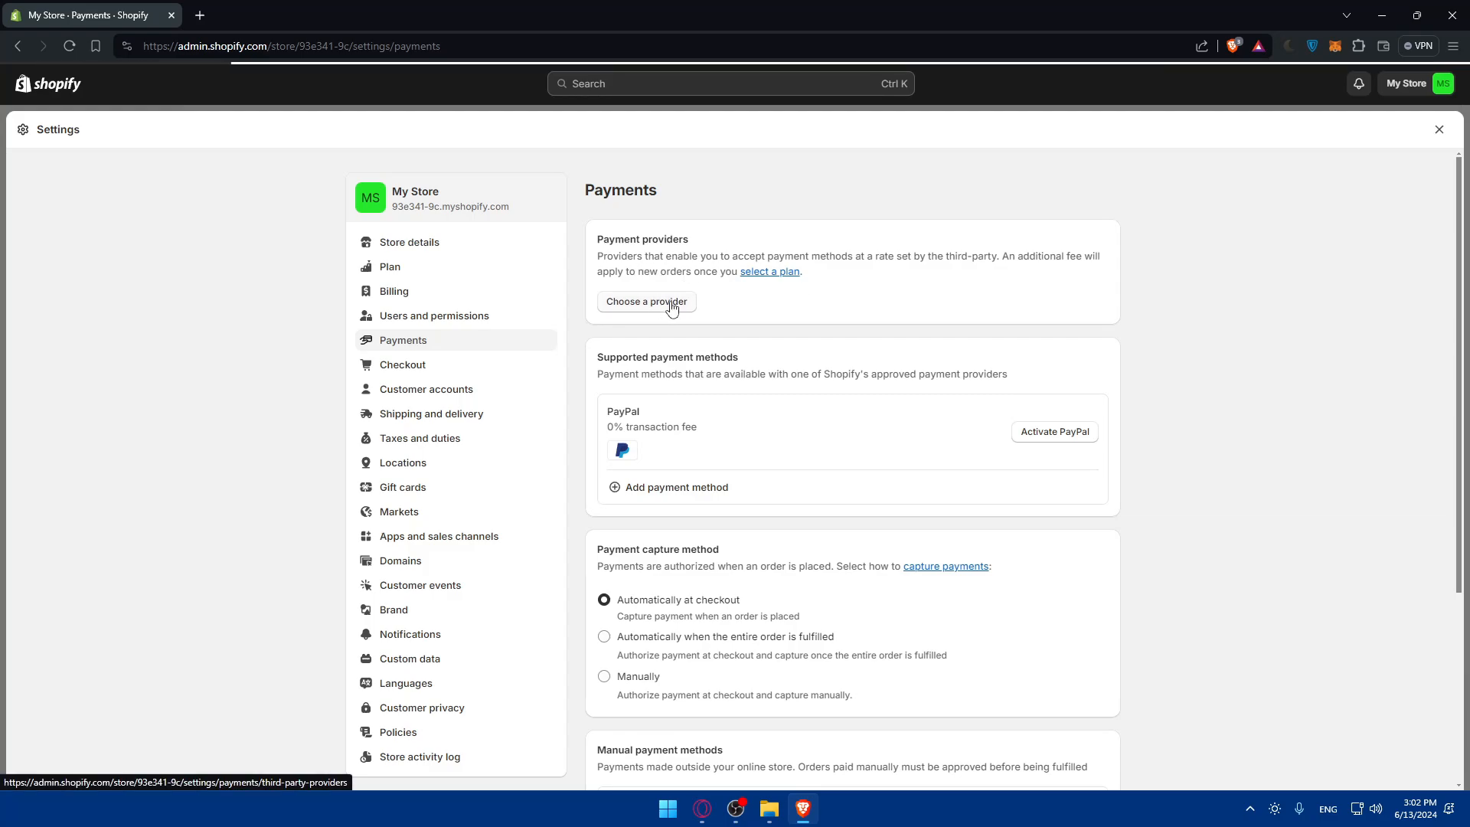
scroll(828, 303, "down", 20)
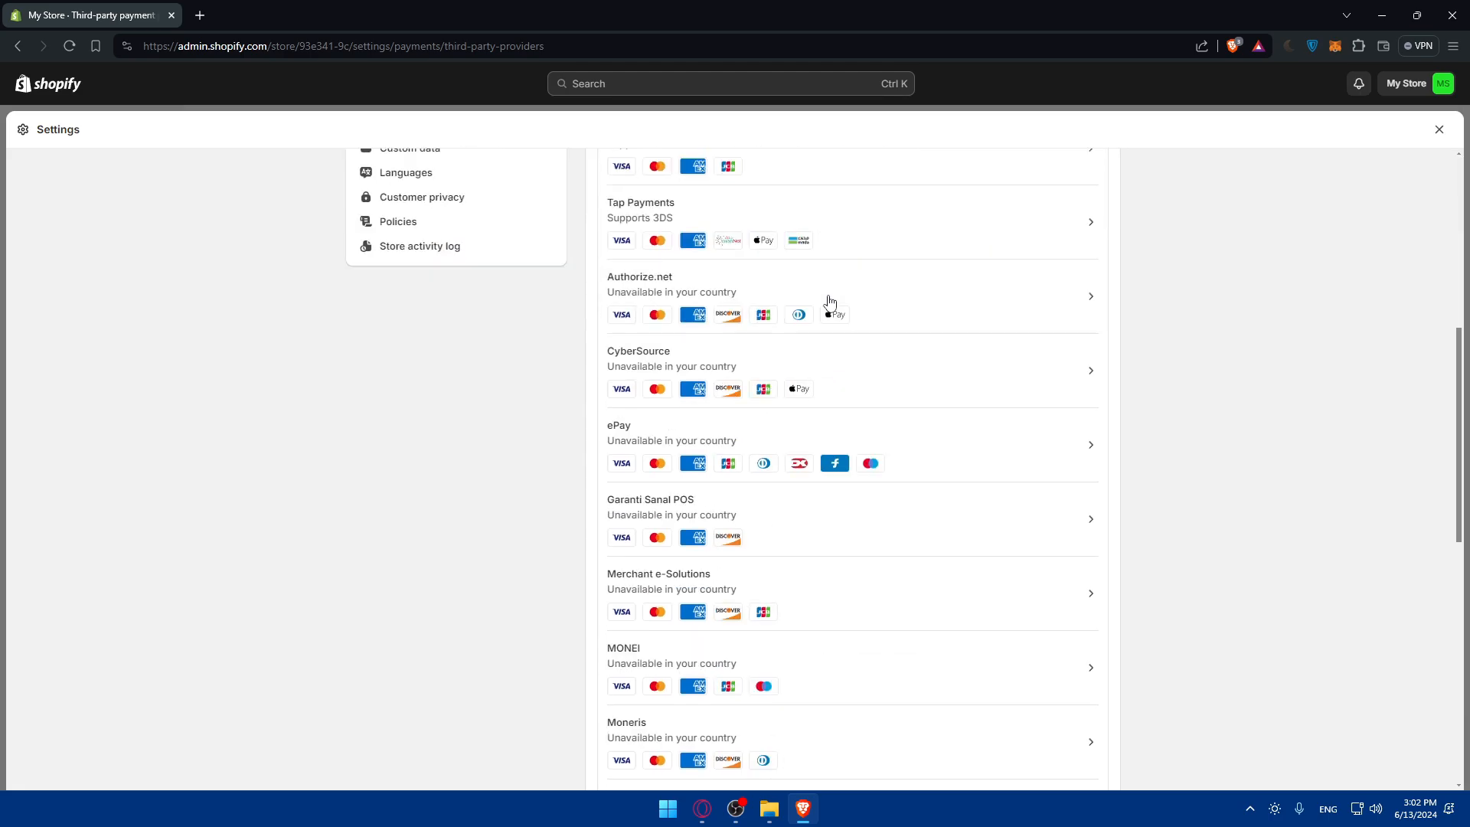
scroll(829, 302, "up", 20)
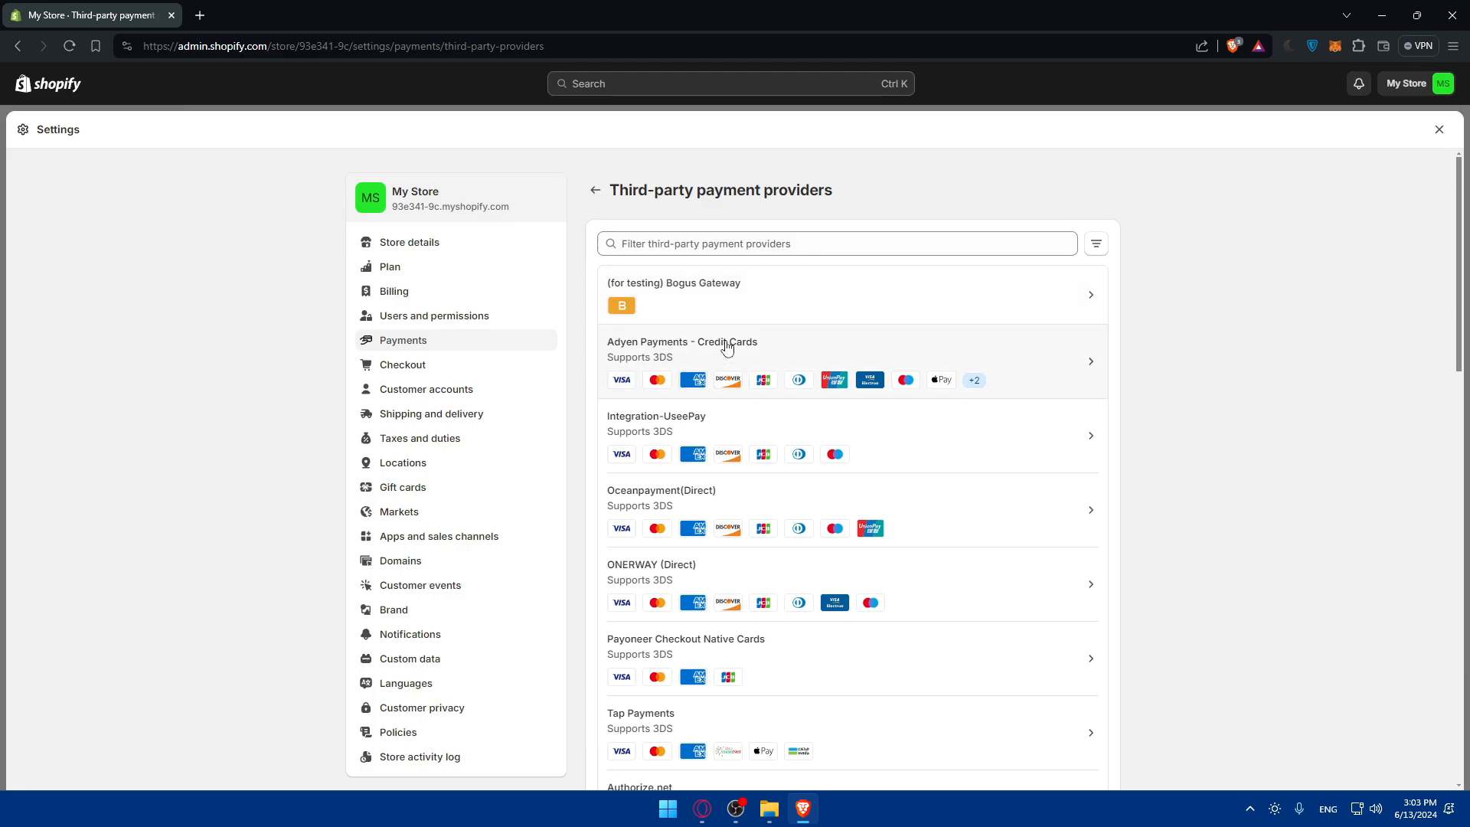
scroll(739, 368, "down", 2)
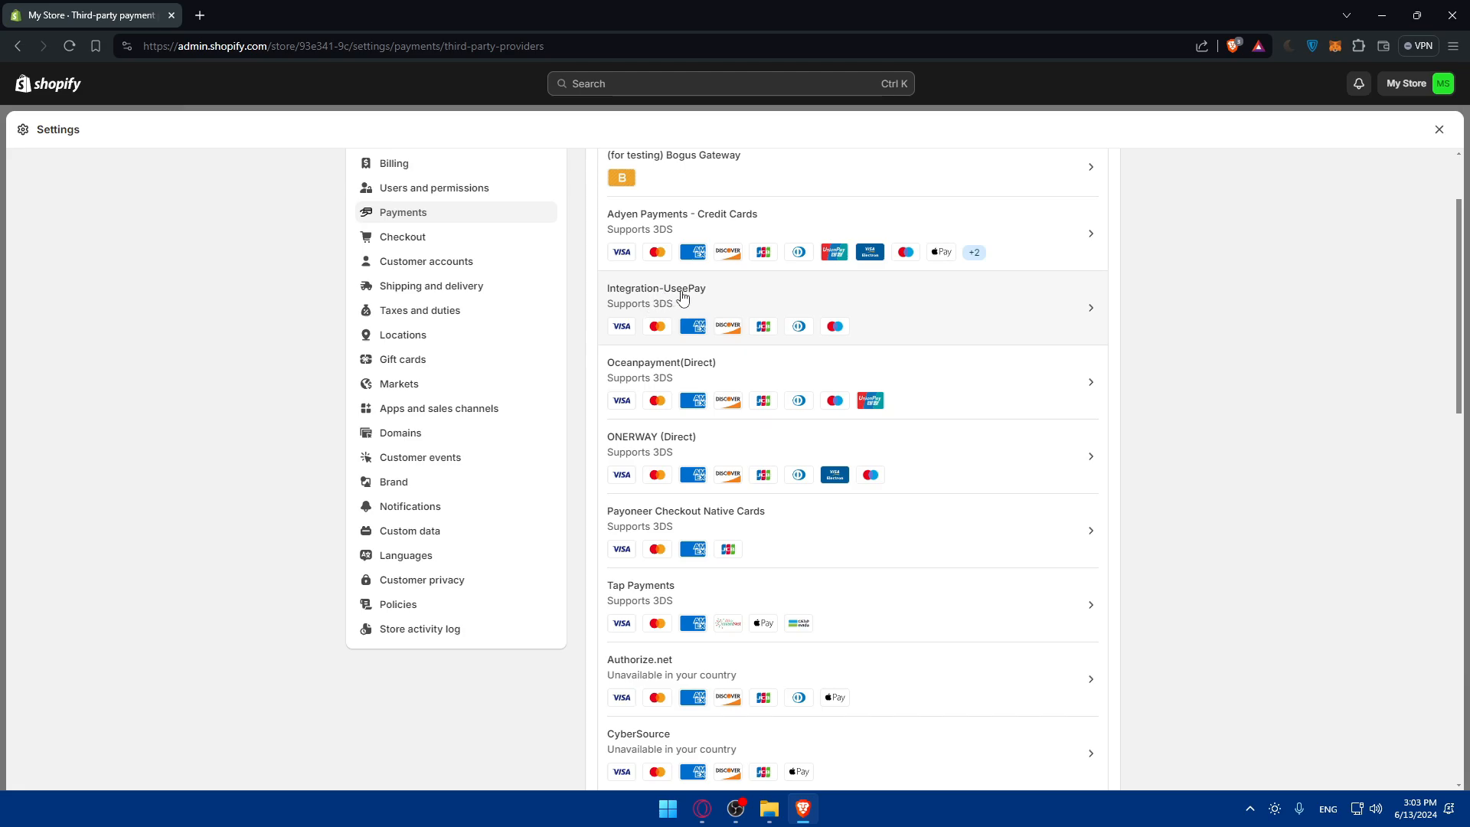
scroll(693, 331, "down", 2)
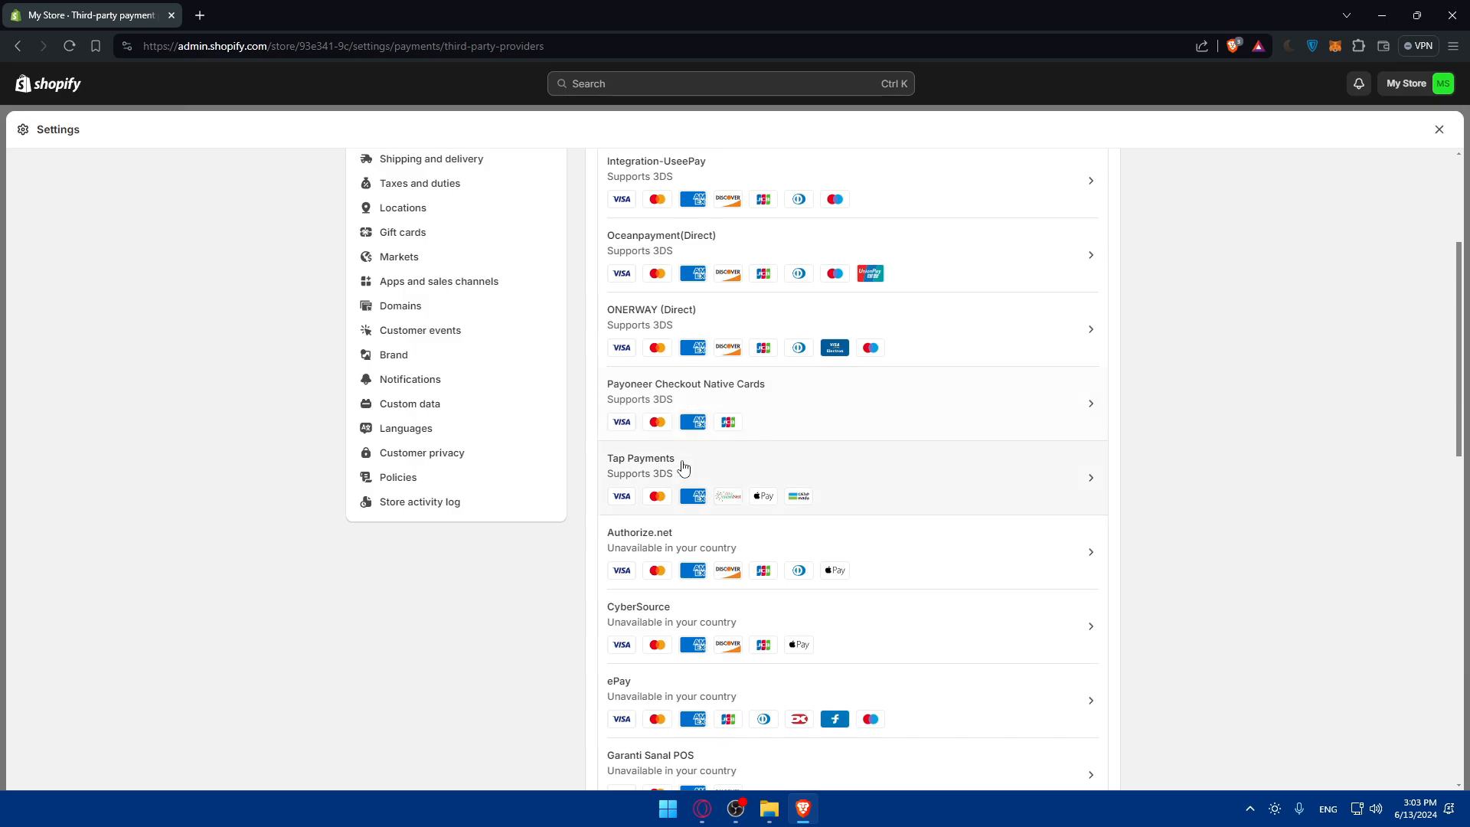
scroll(659, 565, "down", 7)
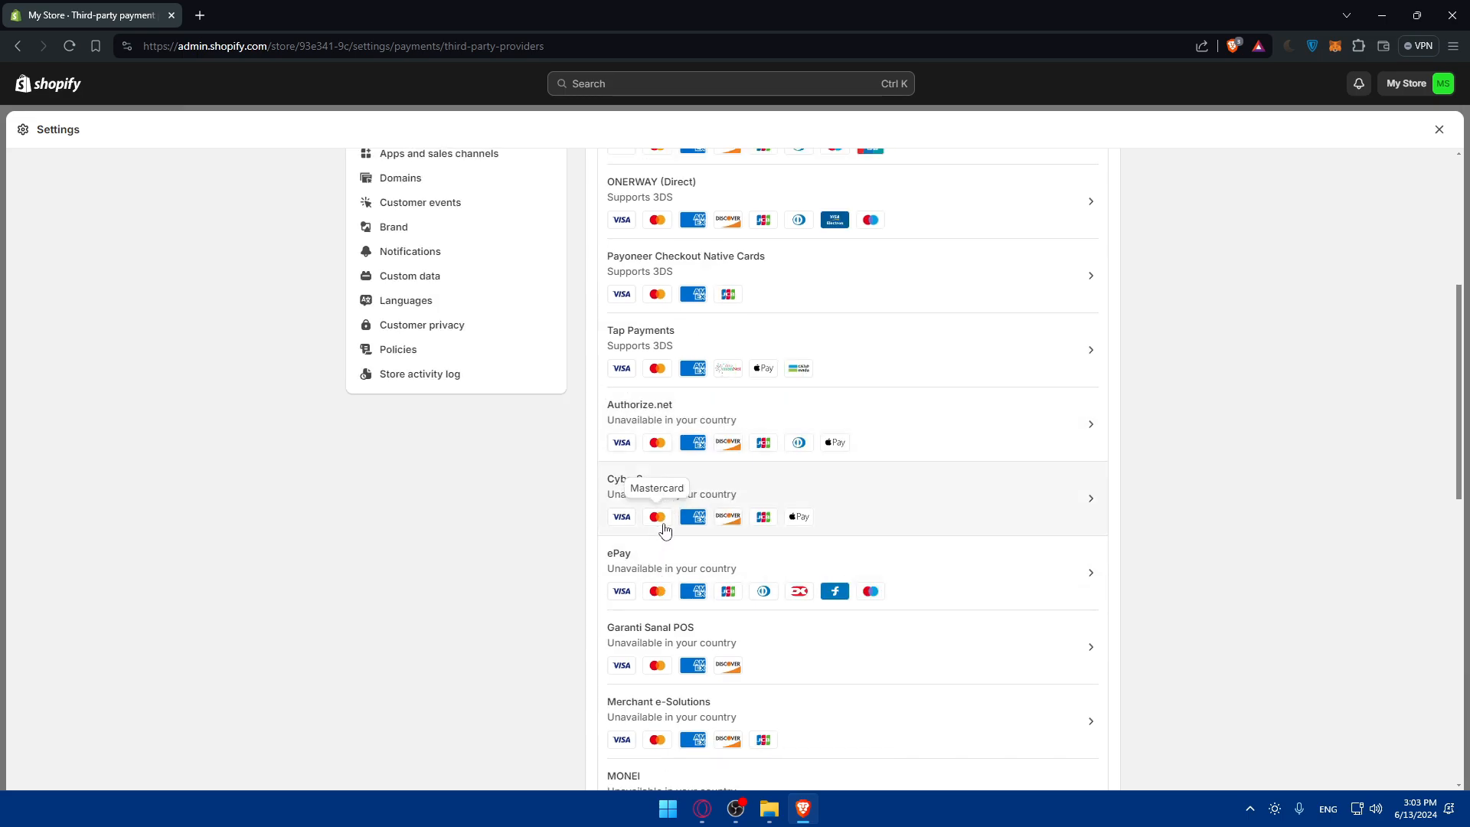
scroll(682, 557, "down", 2)
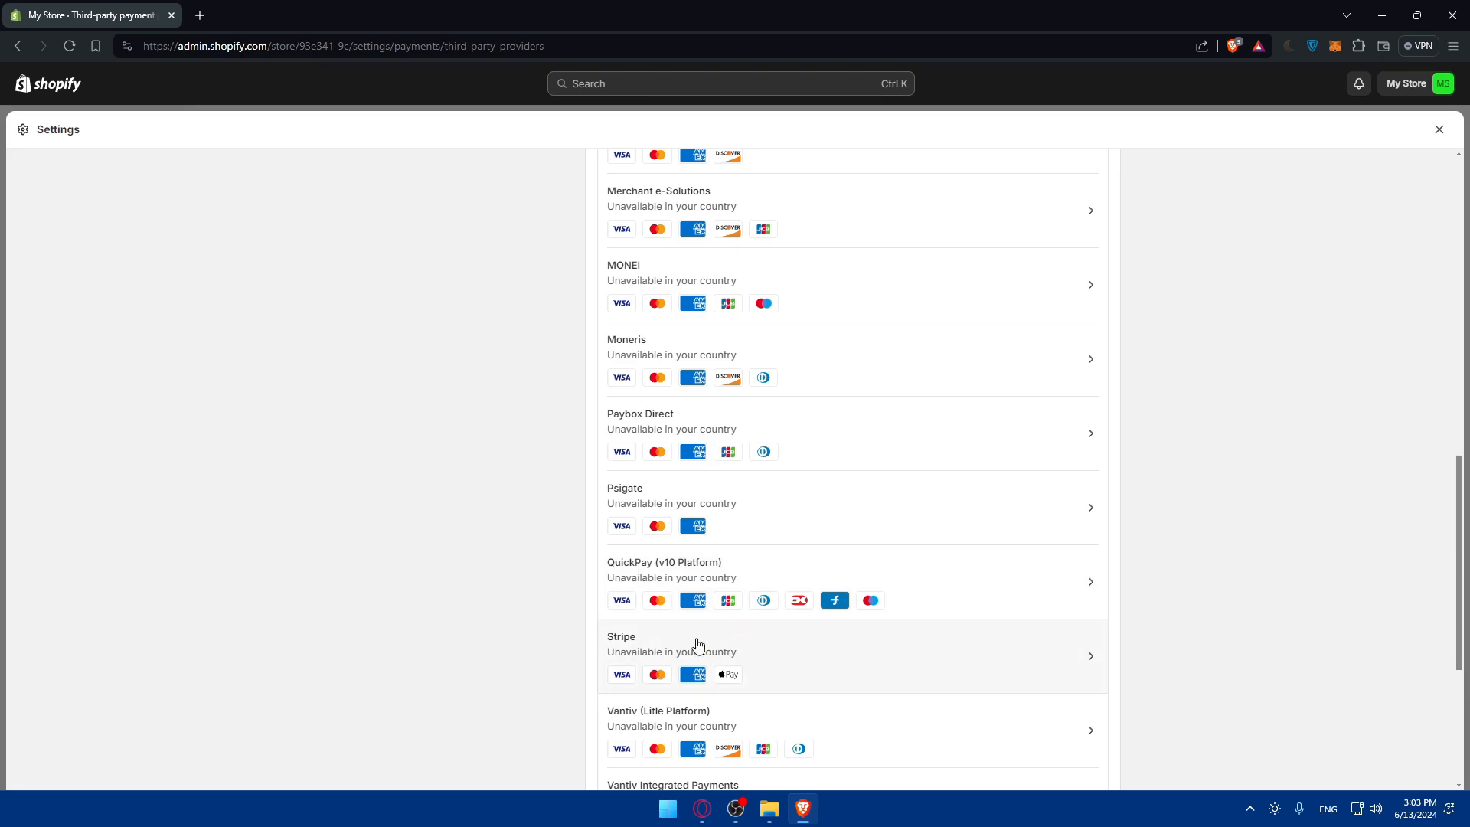
scroll(727, 643, "down", 2)
scroll(752, 607, "down", 3)
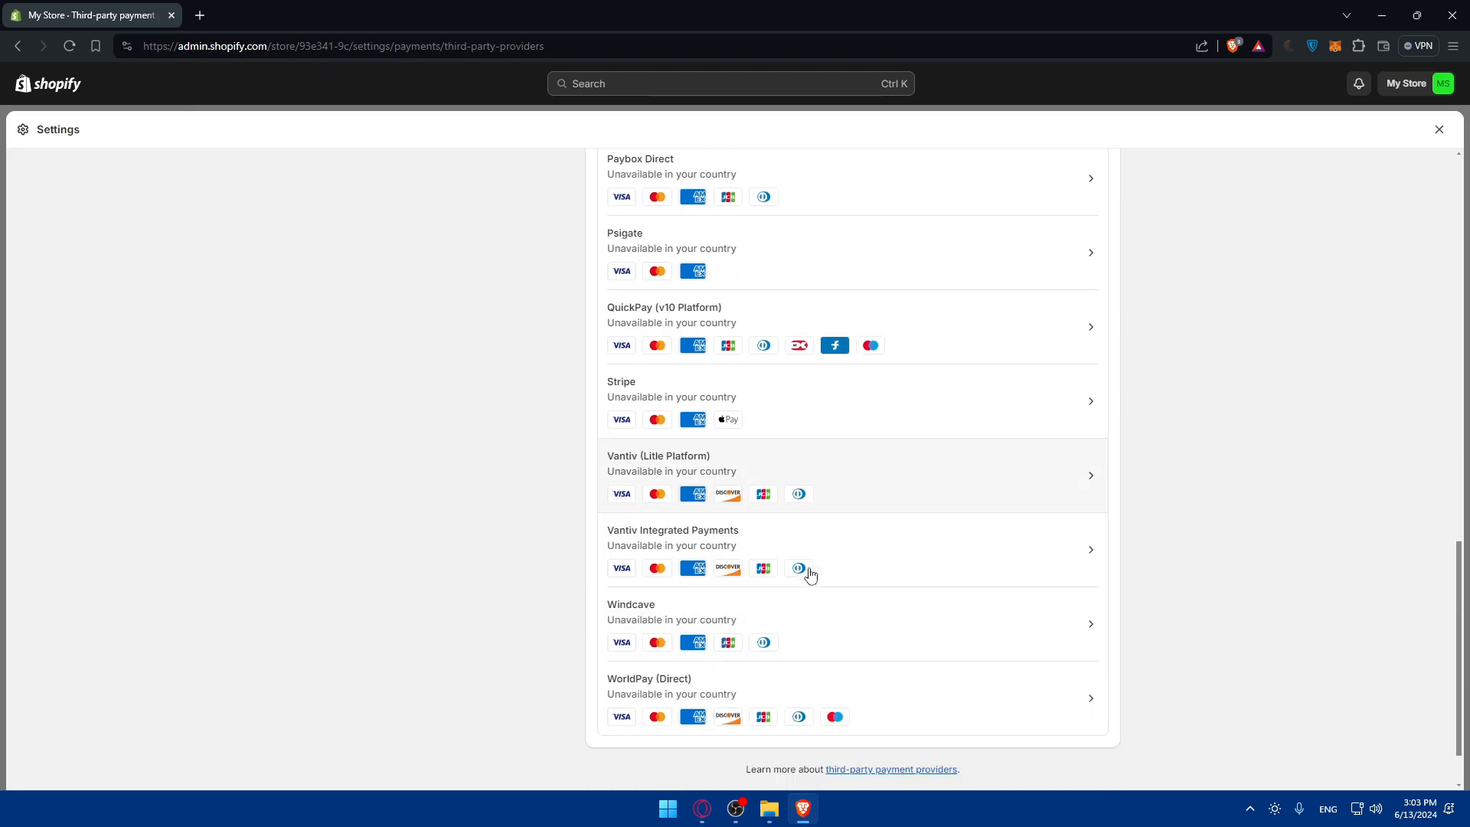
scroll(830, 548, "up", 15)
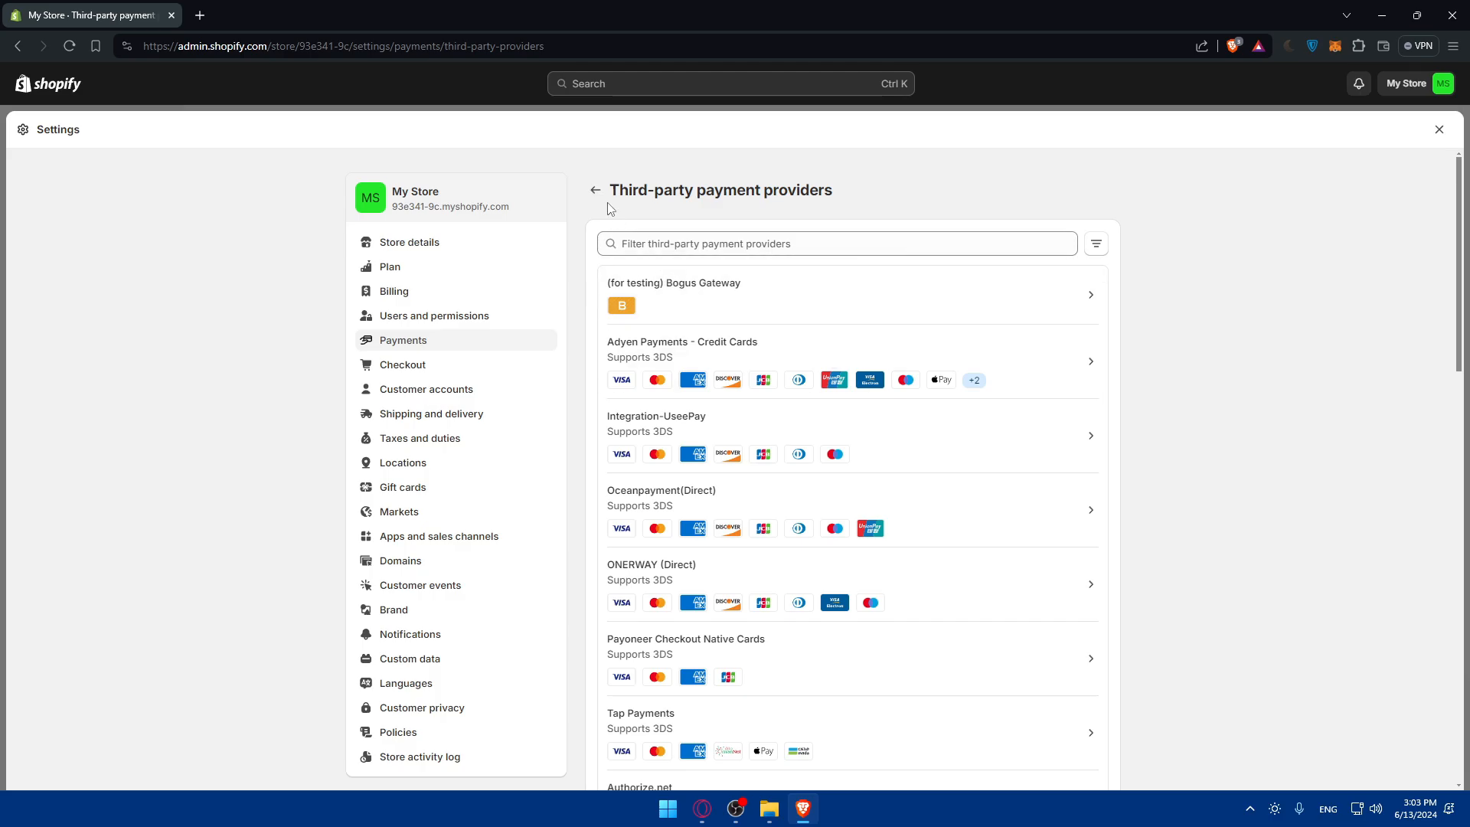
Return to Payments settings and reopen the third-party provider list
left_click(595, 190)
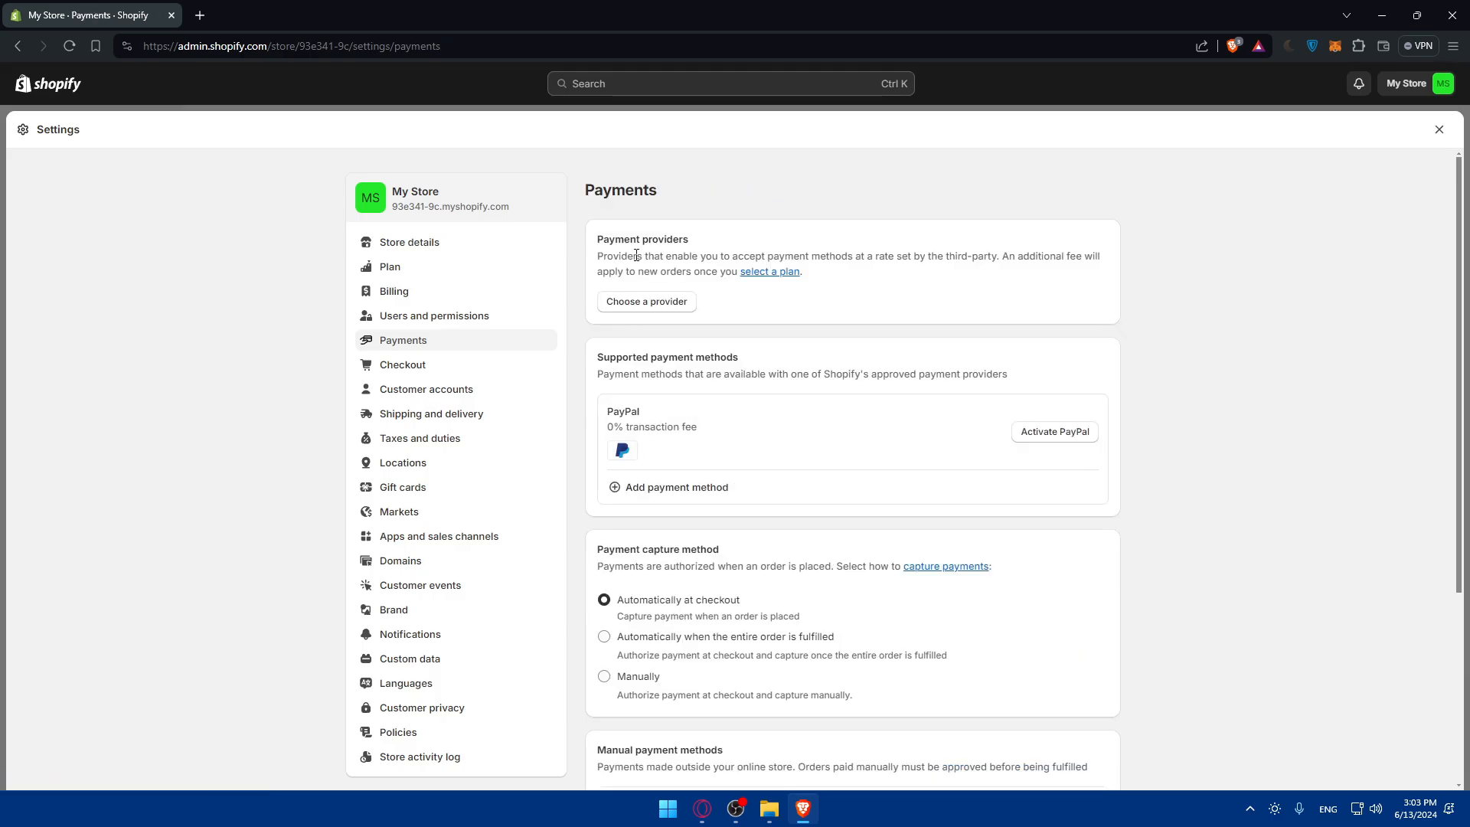
left_click(641, 306)
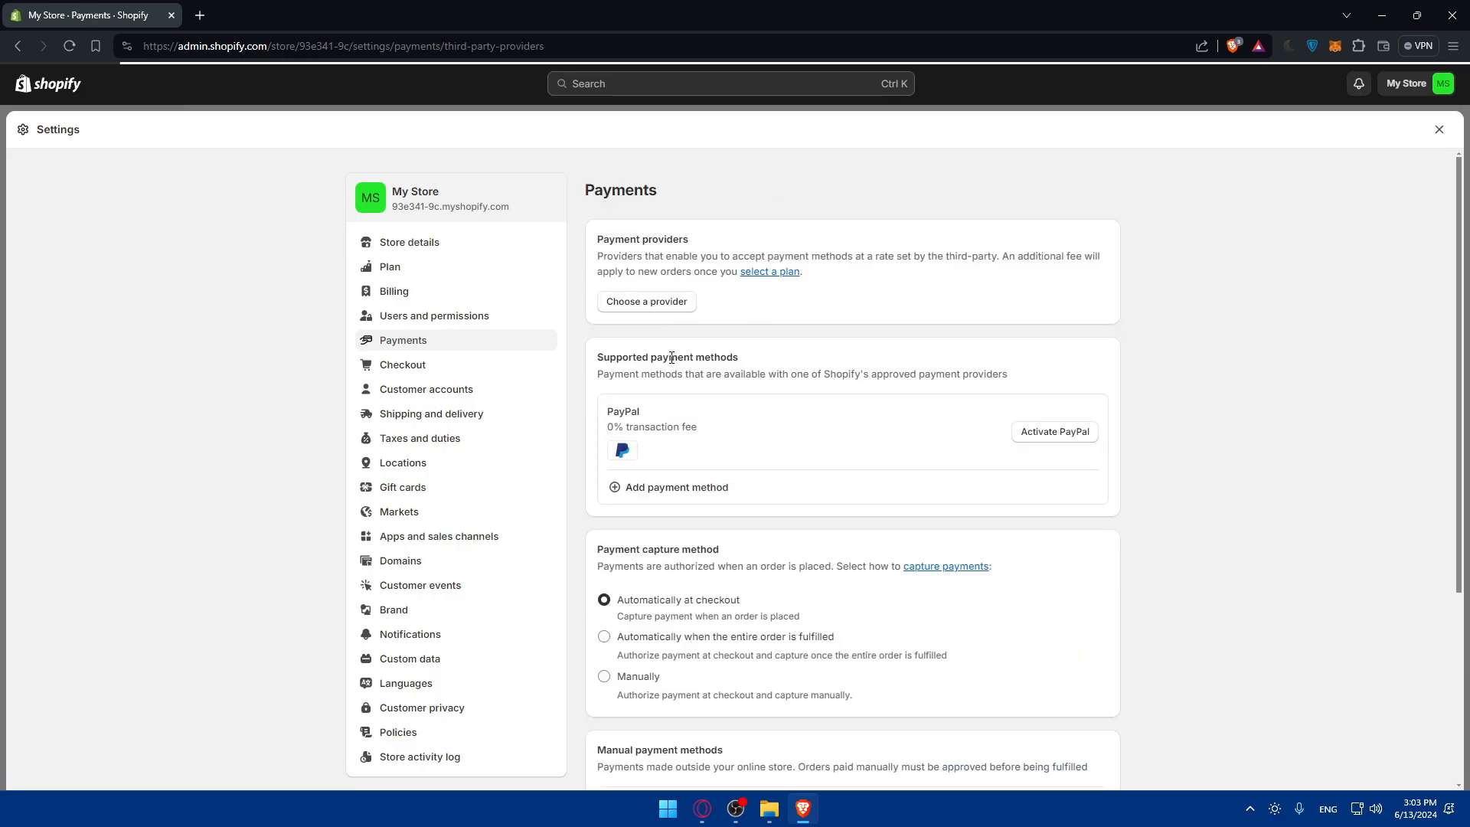
scroll(684, 394, "down", 3)
scroll(683, 394, "down", 10)
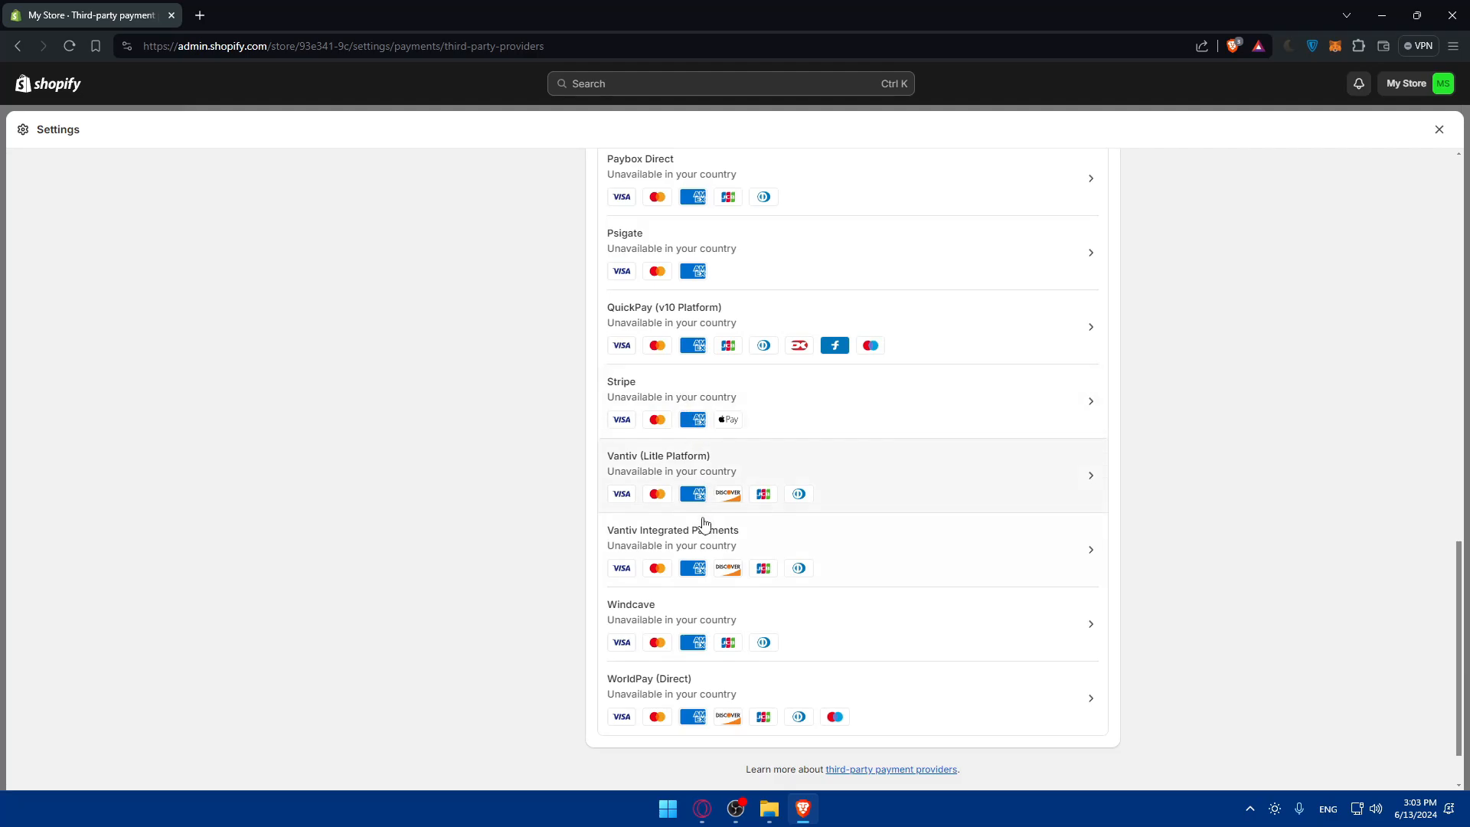
Start connecting Stripe as the payment provider and submit the saved account e-mail
left_click(696, 420)
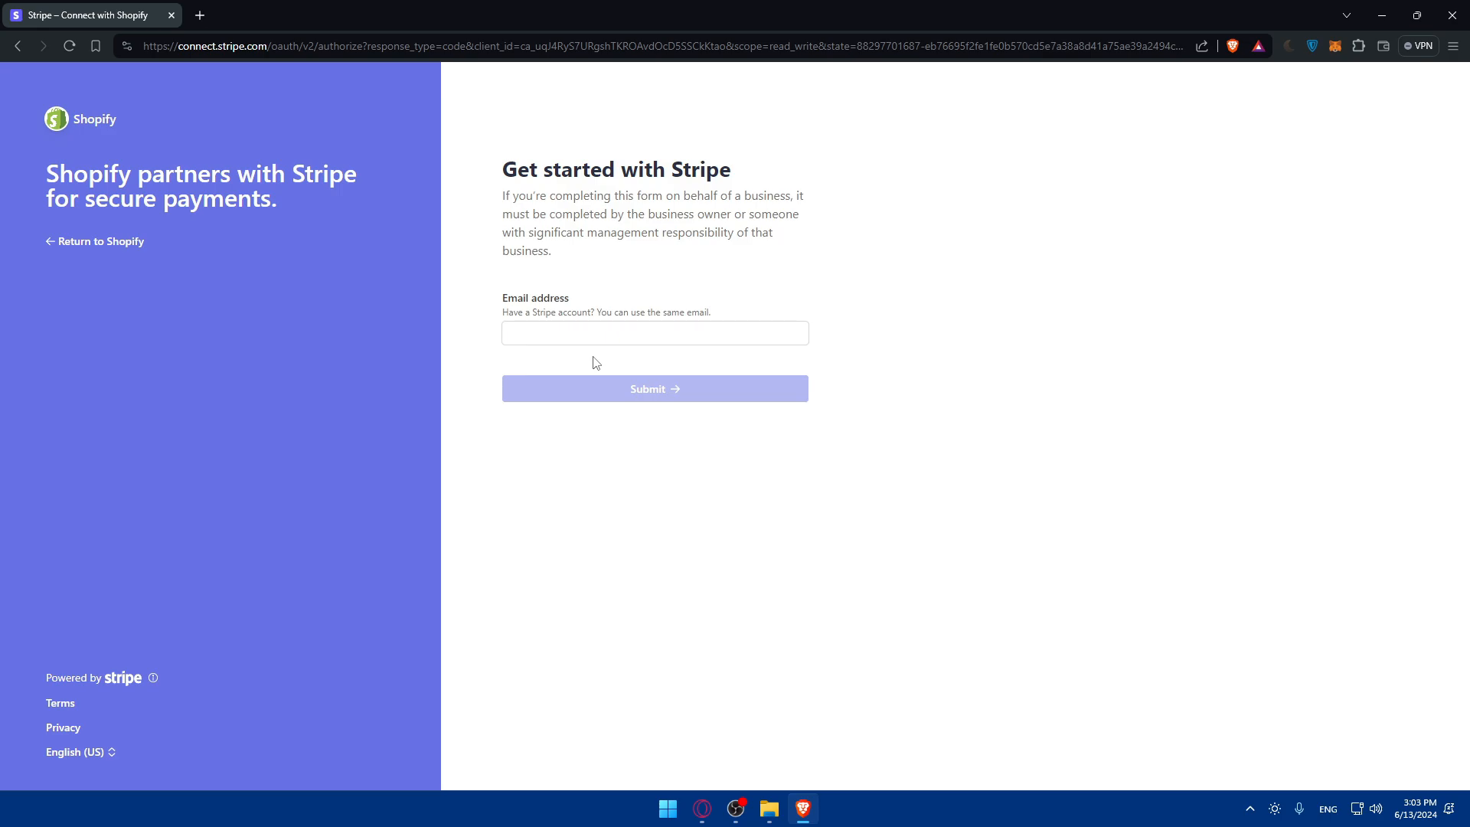
left_click_drag(520, 167, 745, 171)
left_click(774, 171)
left_click(558, 331)
left_click(643, 370)
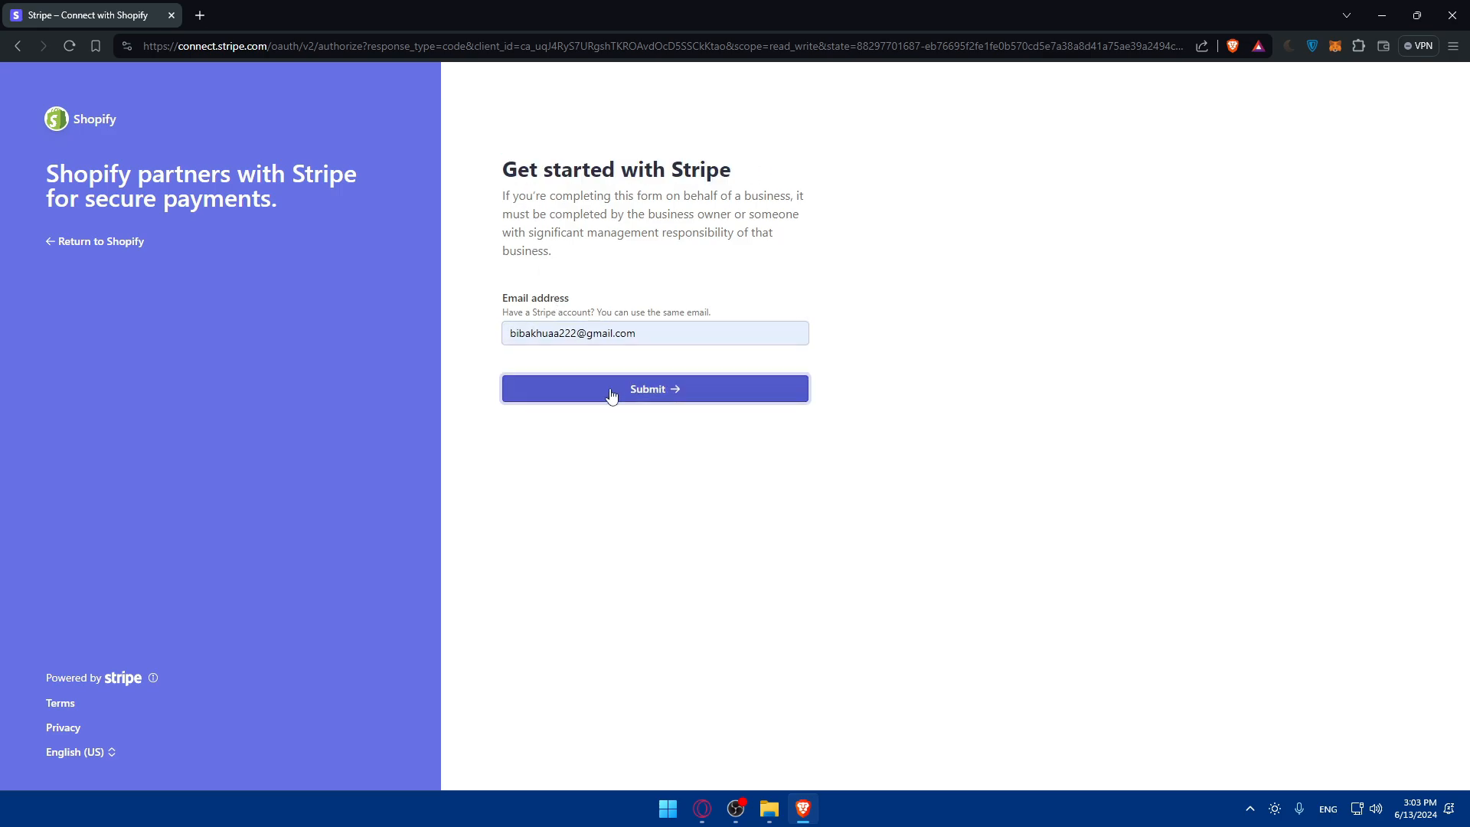
left_click(613, 390)
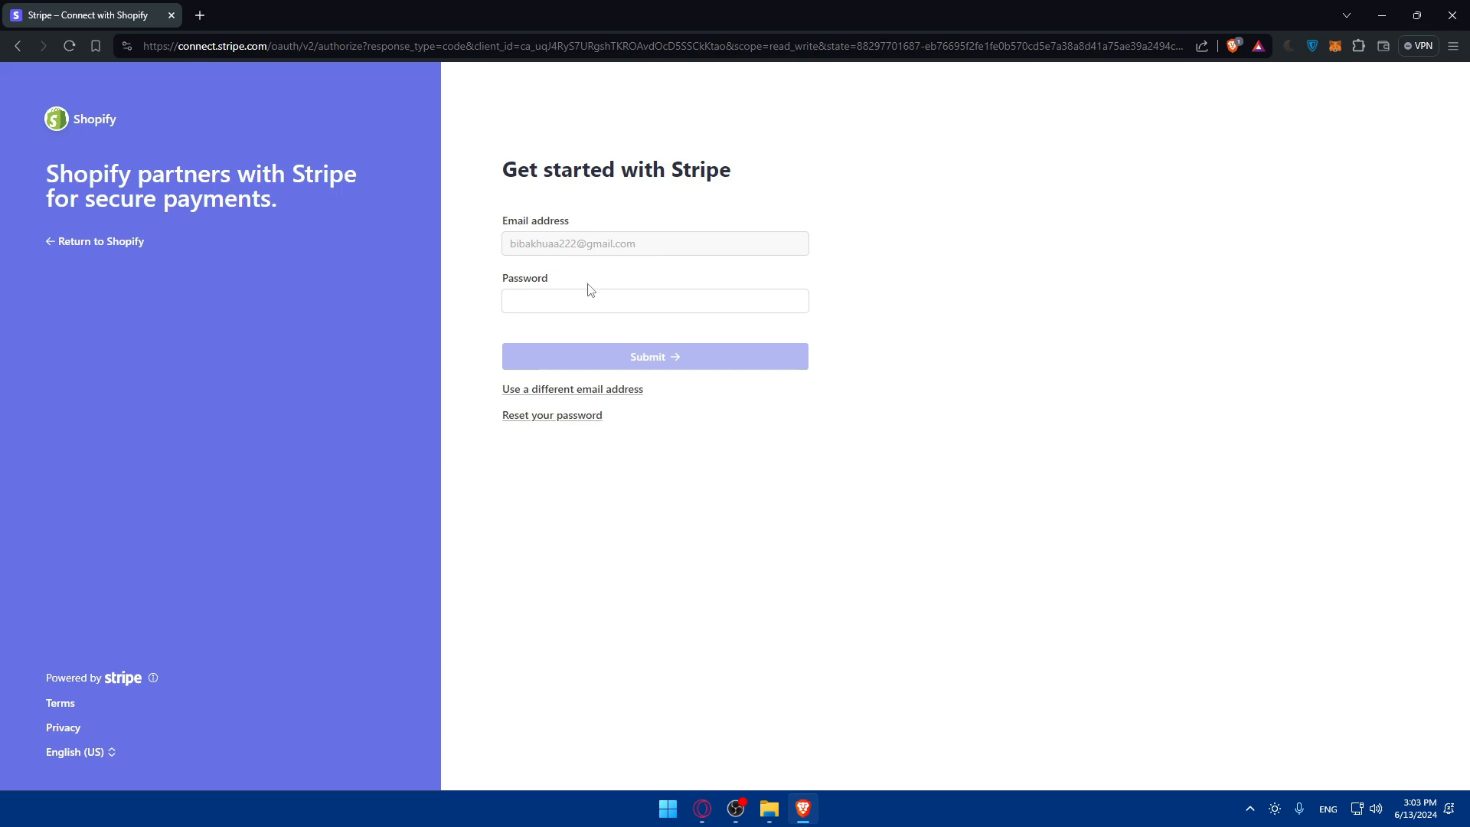
Sign in to Stripe with the password and verification code, then go back to Shopify Payments
left_click(591, 294)
type("•••")
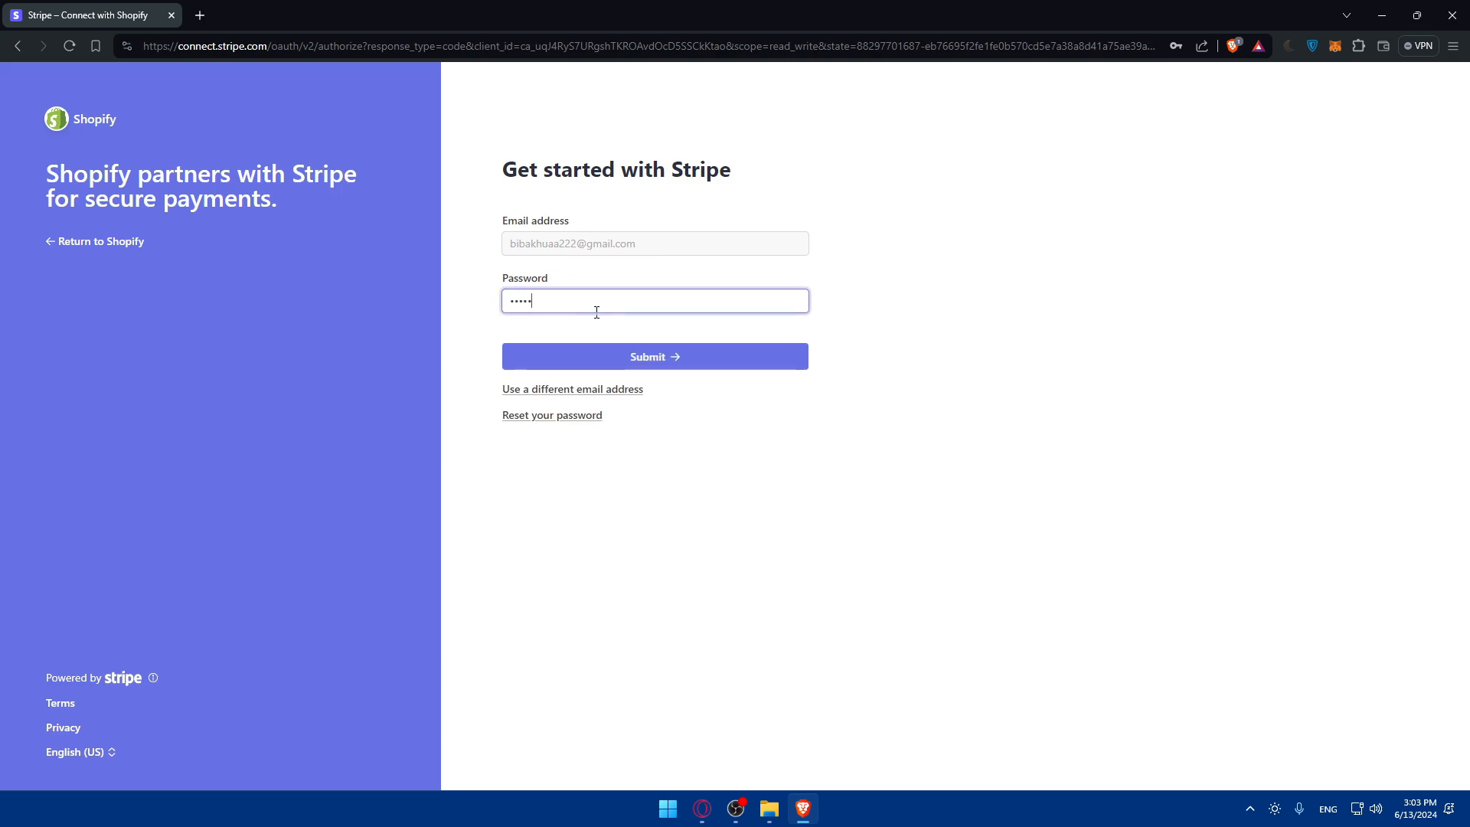
type("••••••")
left_click(629, 358)
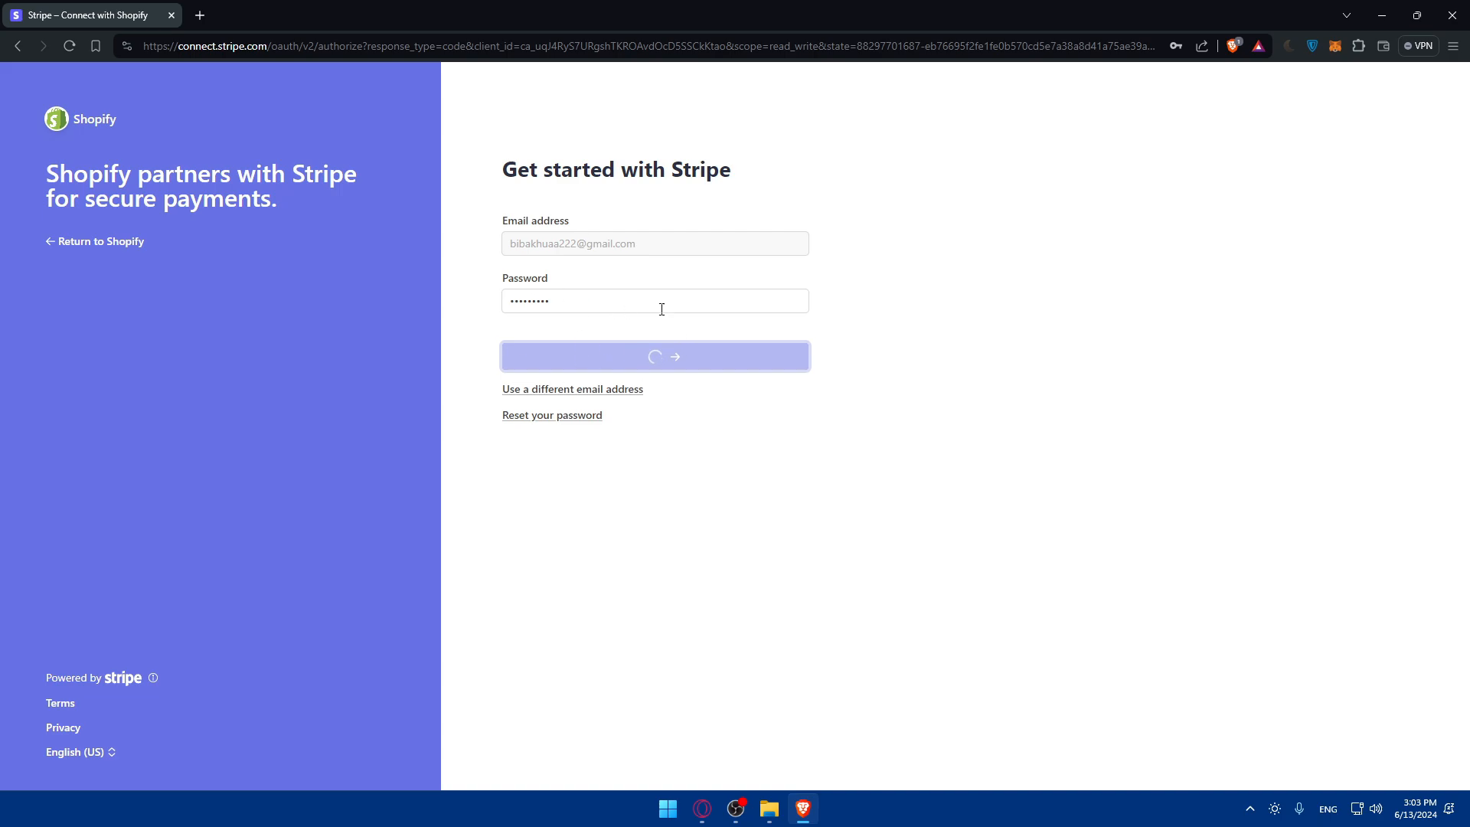
left_click(595, 328)
left_click(630, 376)
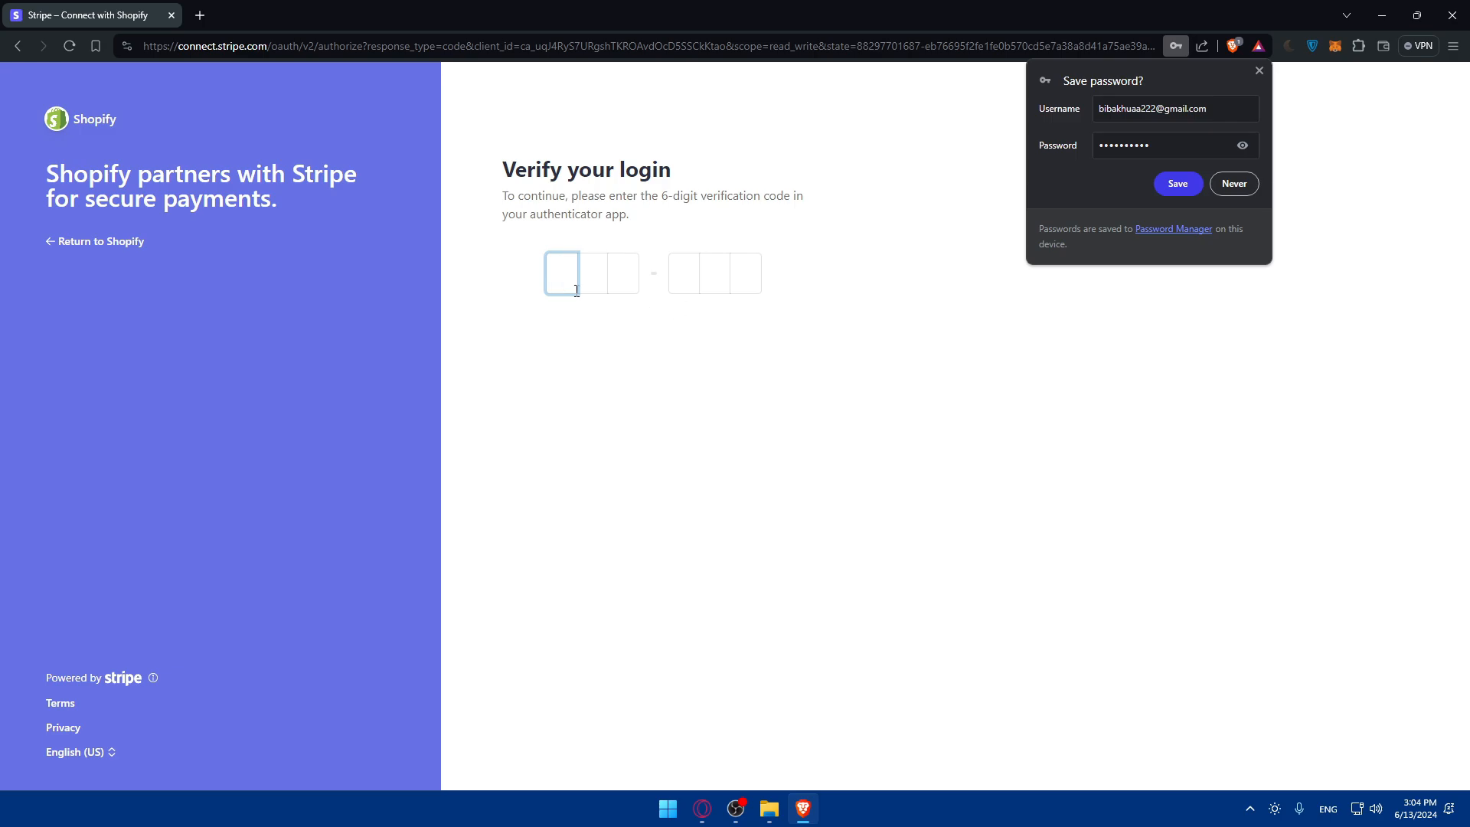
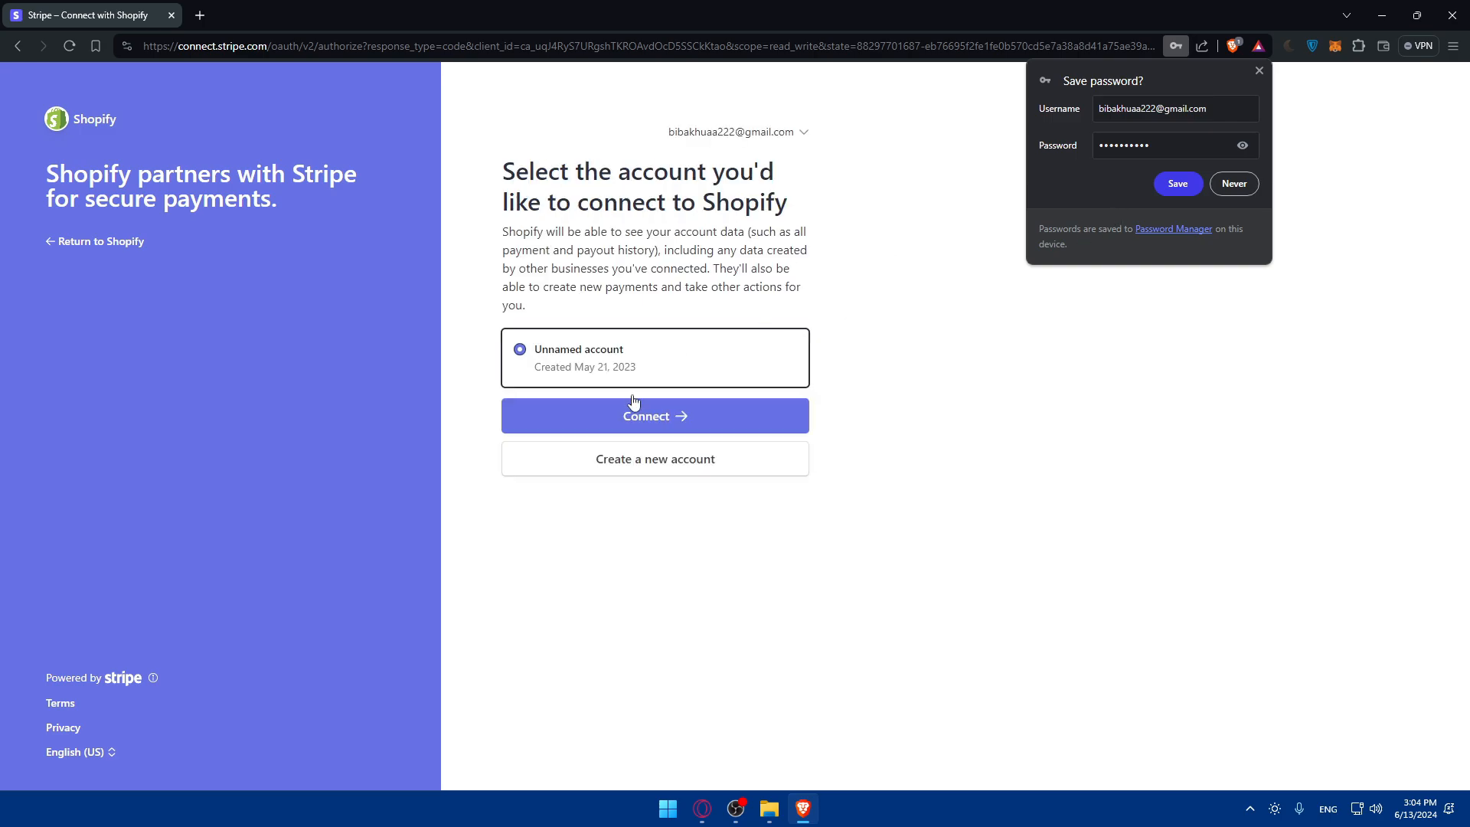
left_click(650, 420)
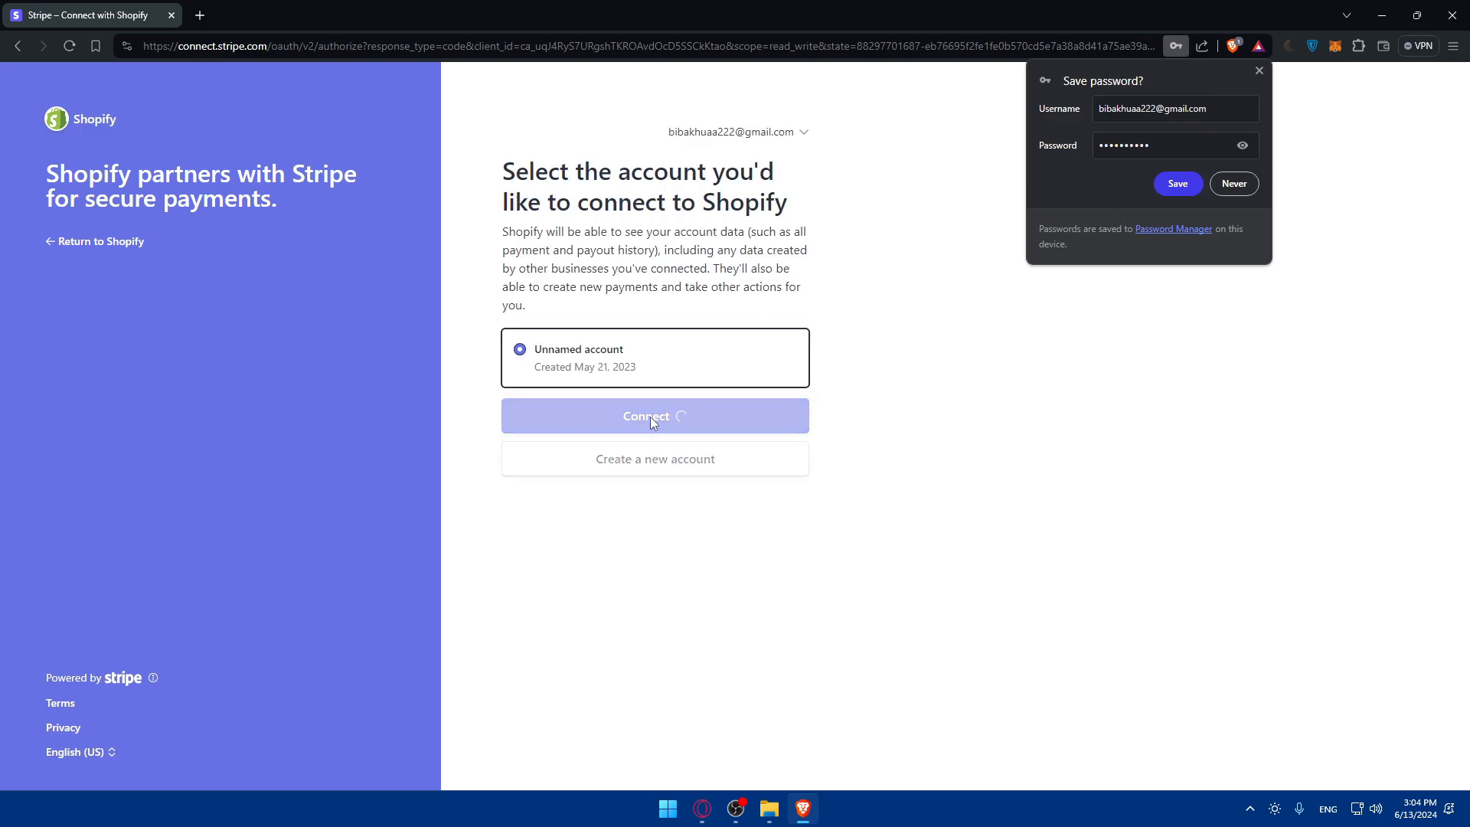
left_click(1257, 73)
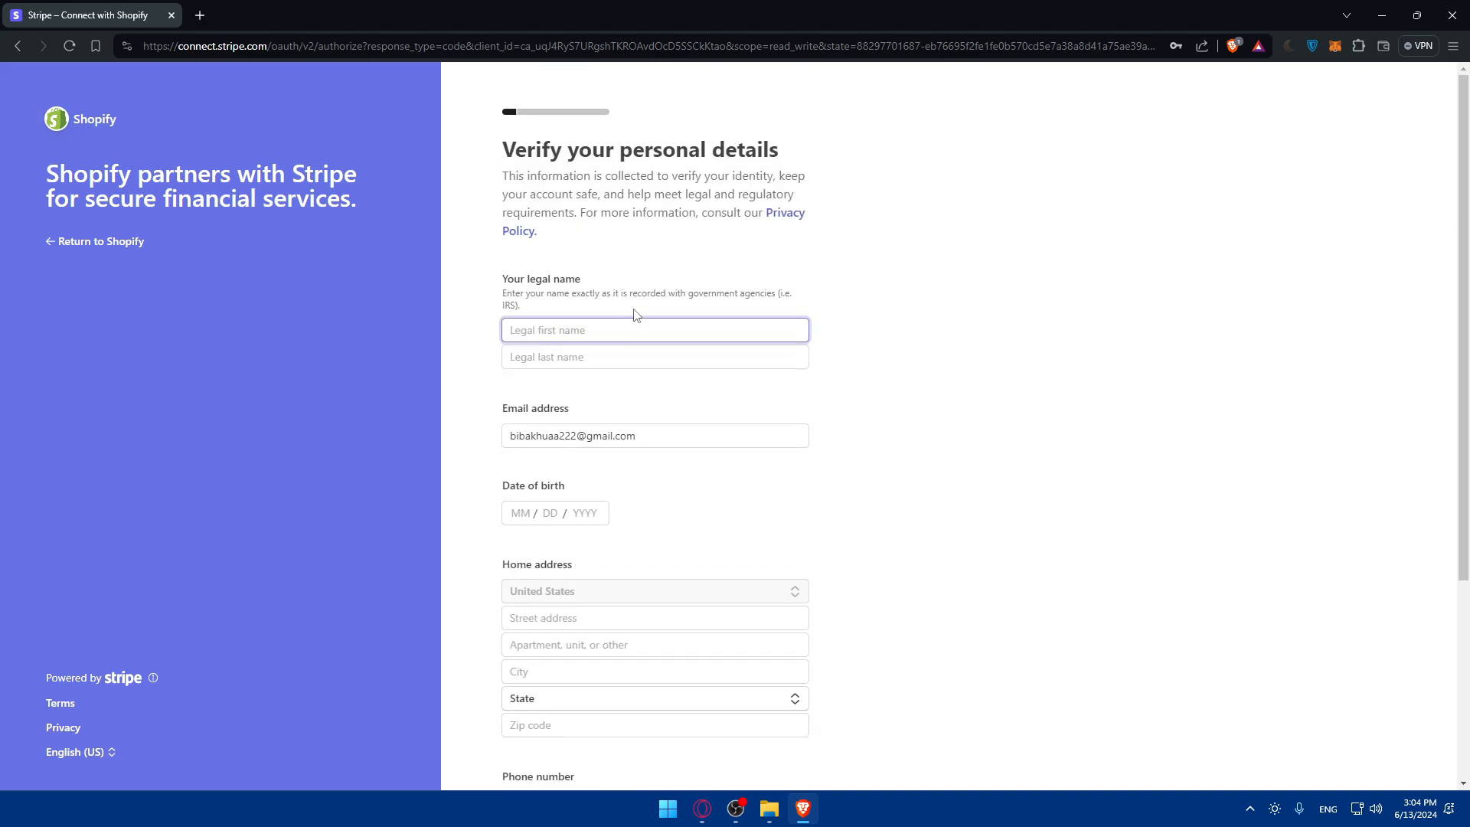
key("alt+Left")
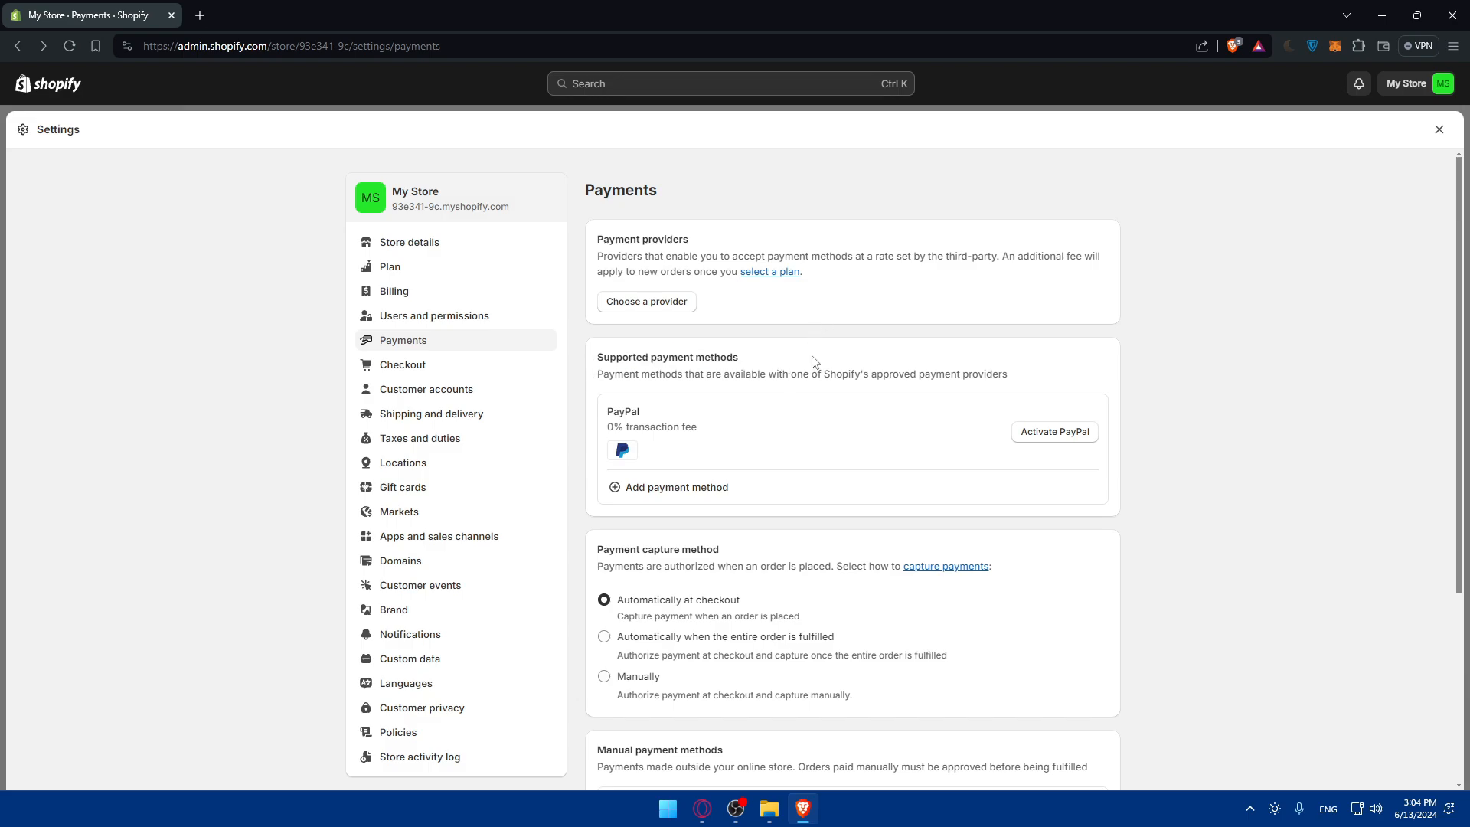
Activate PayPal Express Checkout from Supported payment methods, opening PayPal's sign-up tab
left_click_drag(598, 375, 727, 376)
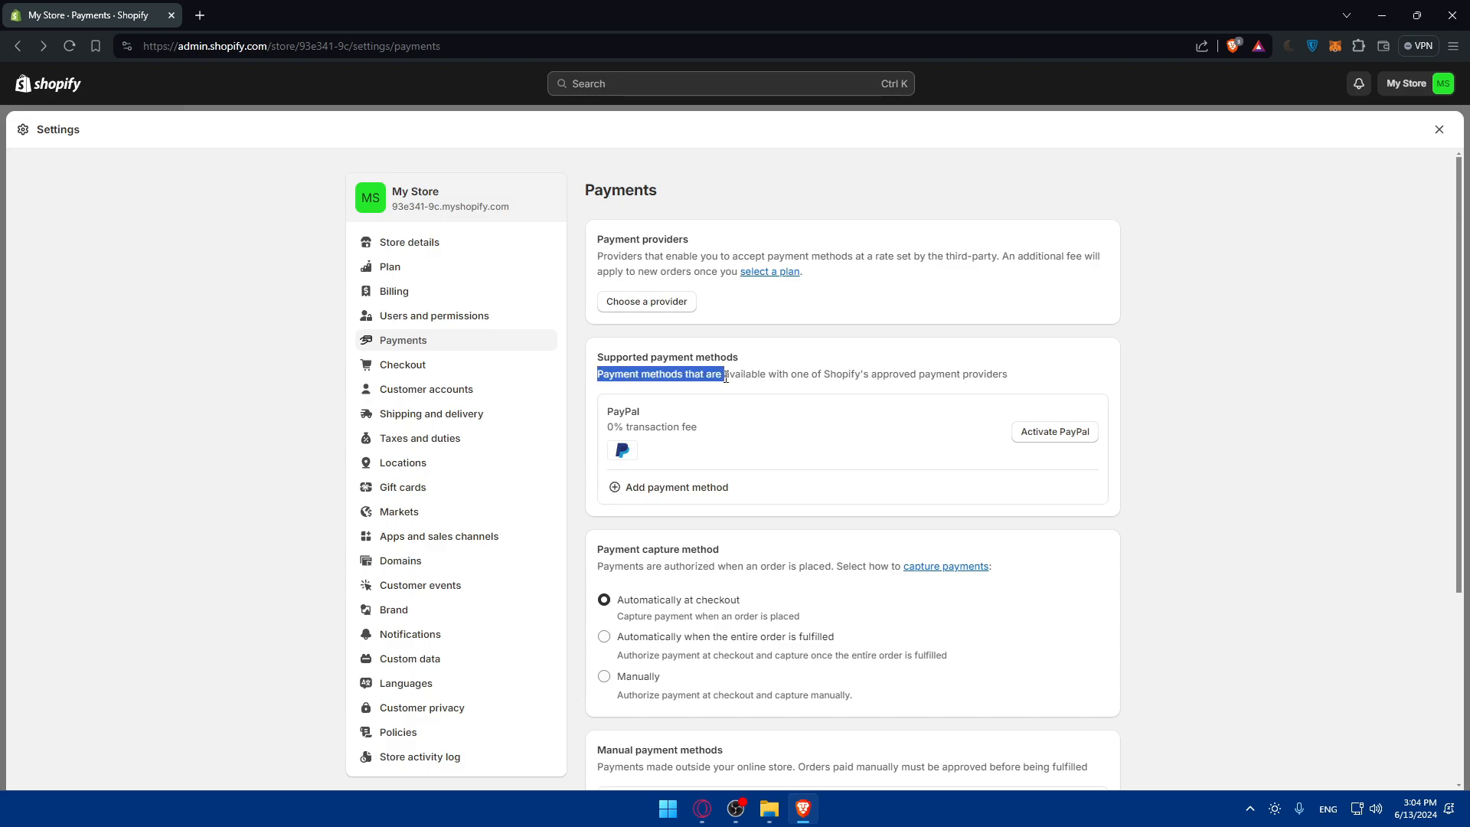
left_click(748, 386)
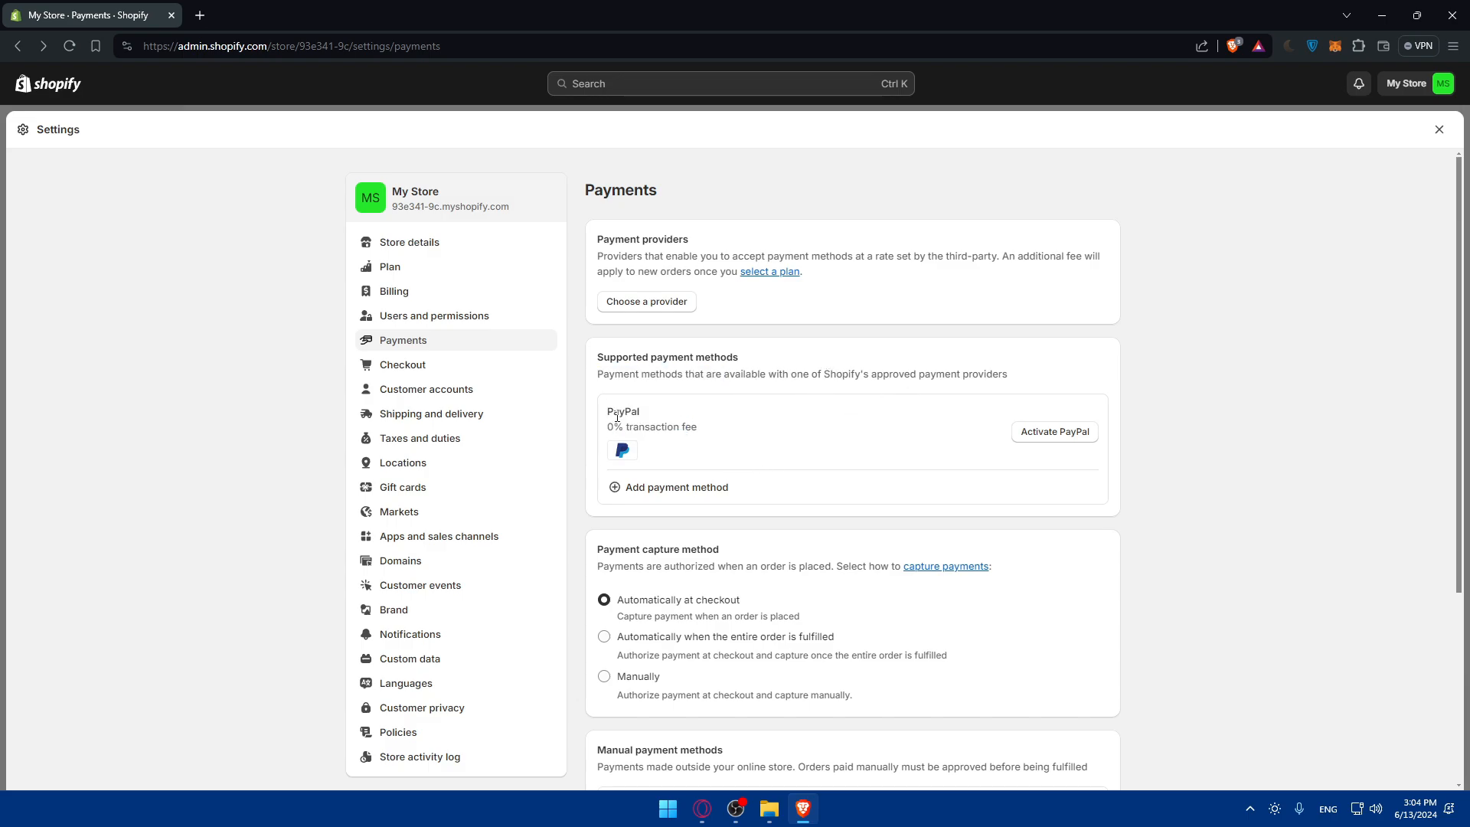
left_click_drag(605, 436, 729, 430)
left_click(731, 432)
left_click(1042, 438)
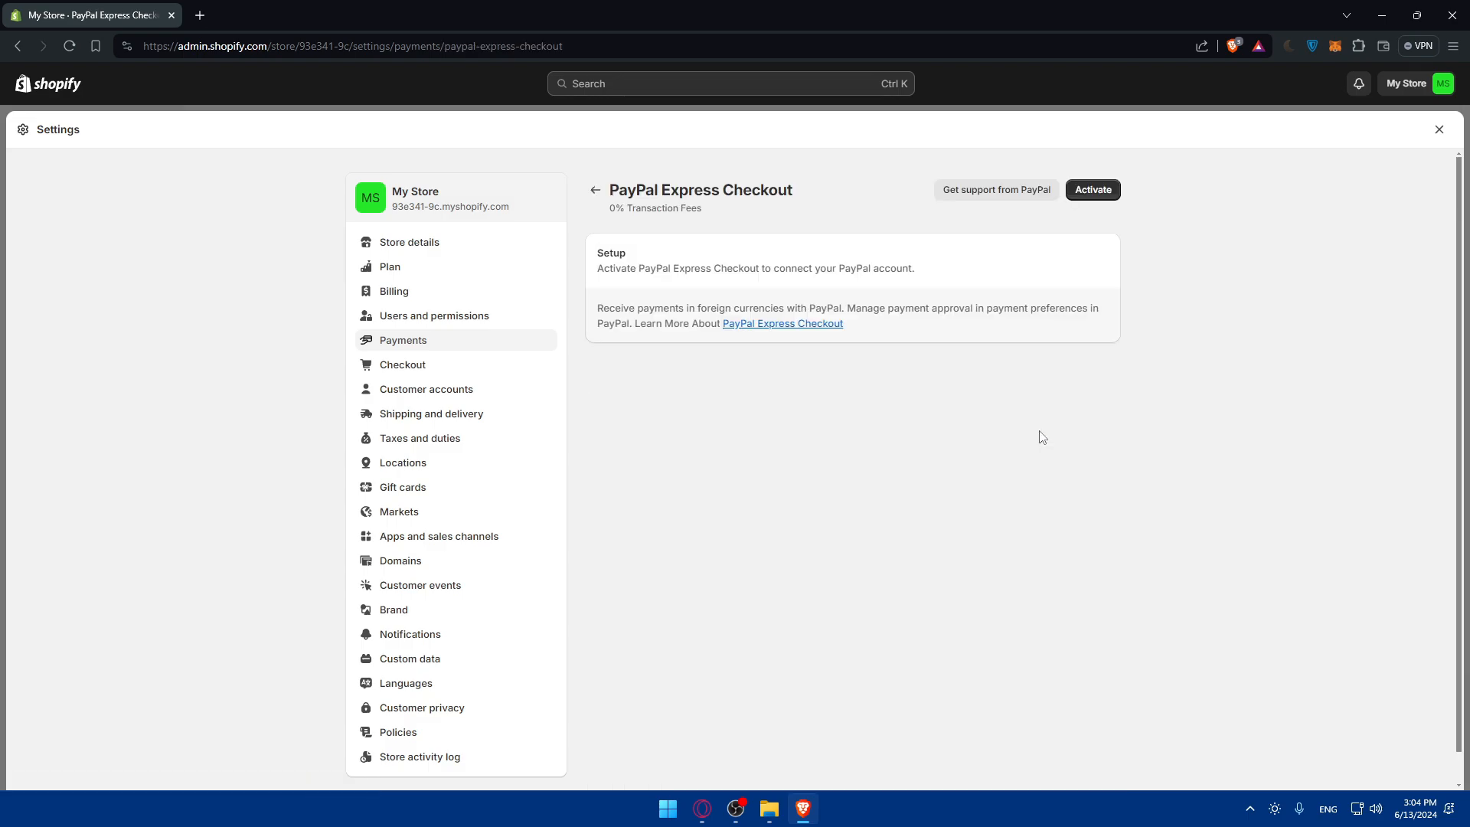
left_click(1093, 190)
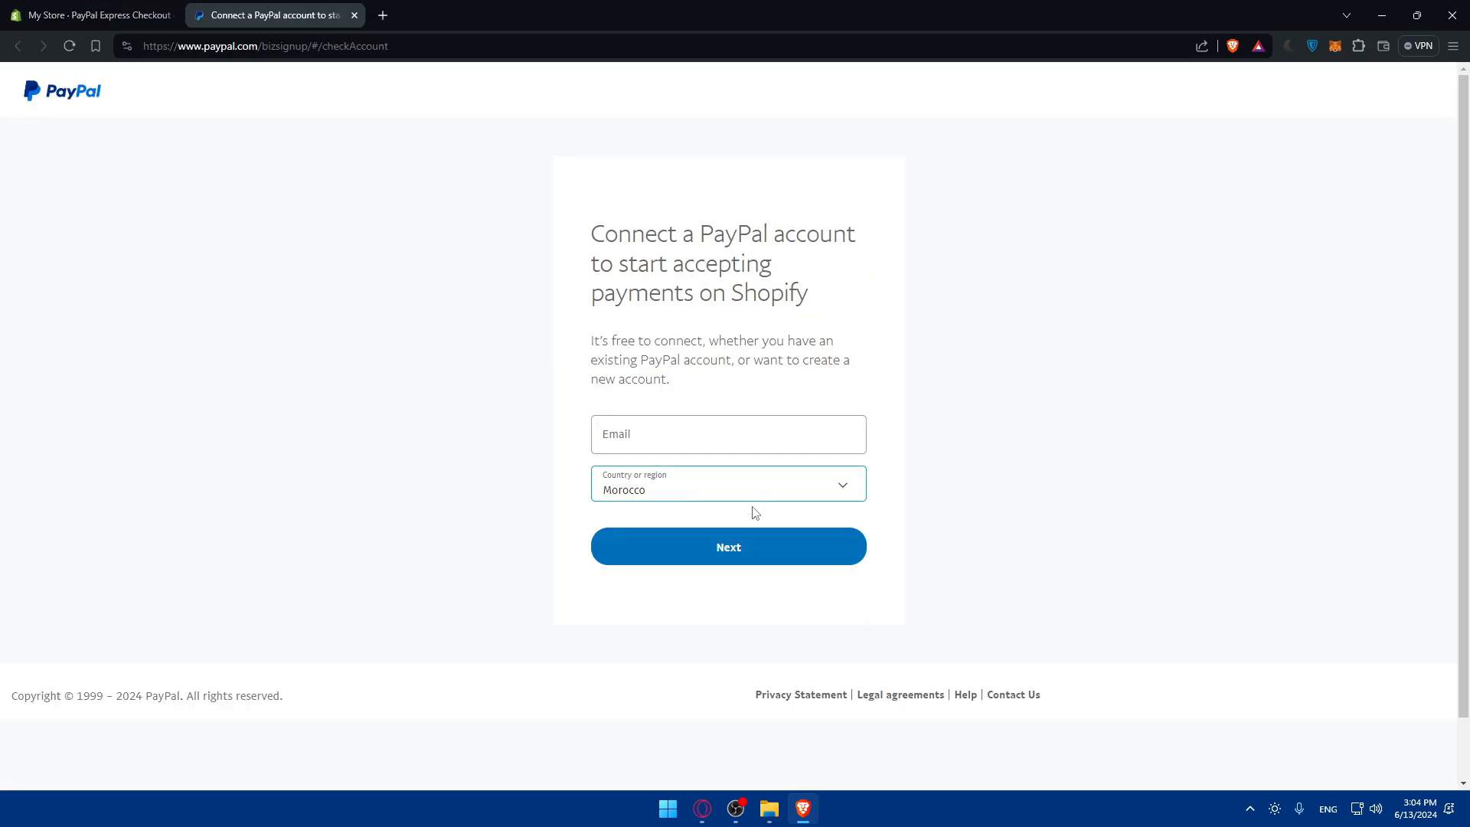
Log in to PayPal with the account e-mail and saved password, then close the Business-account tab
left_click(742, 442)
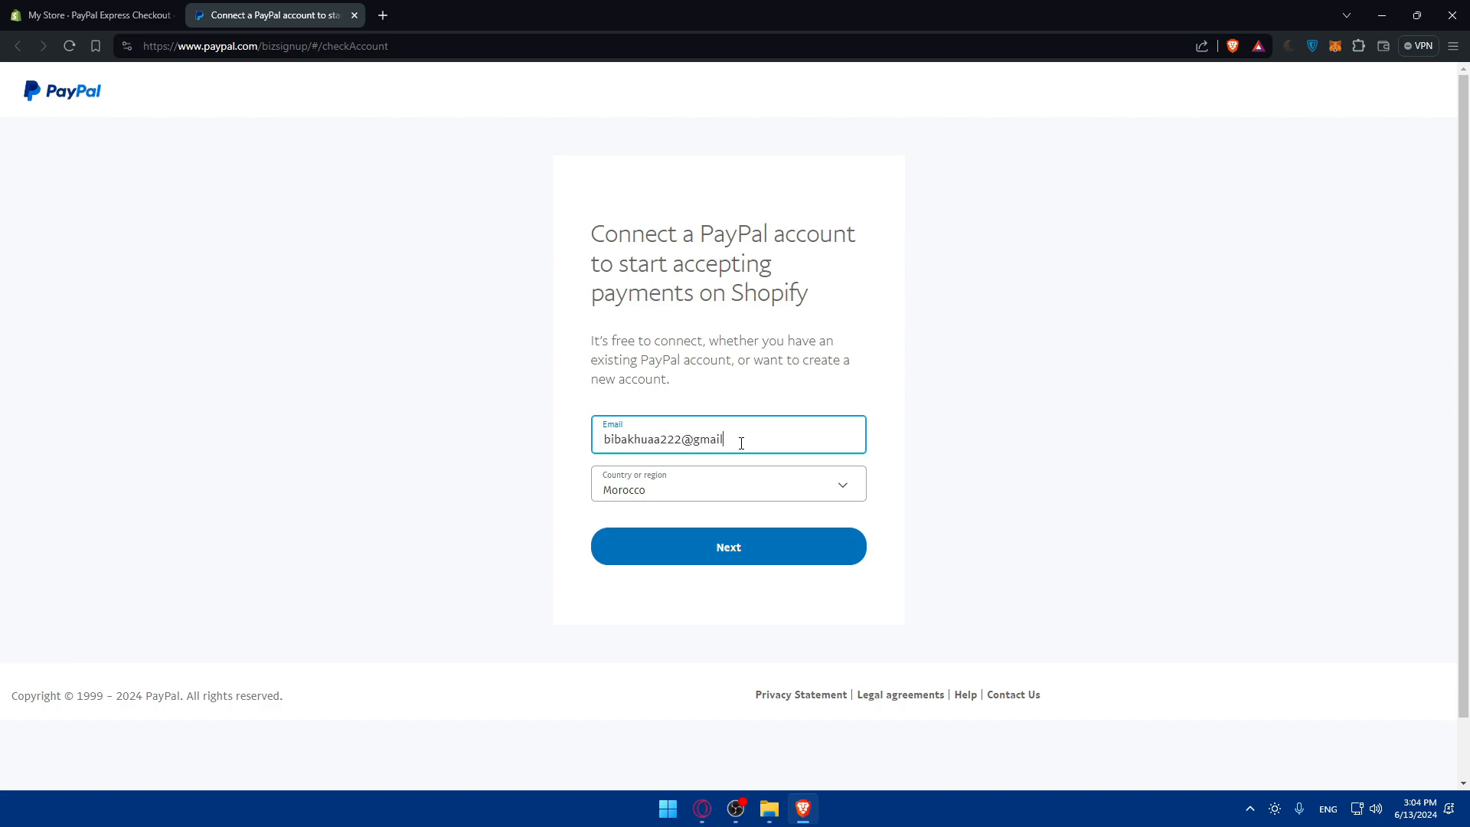
left_click(821, 558)
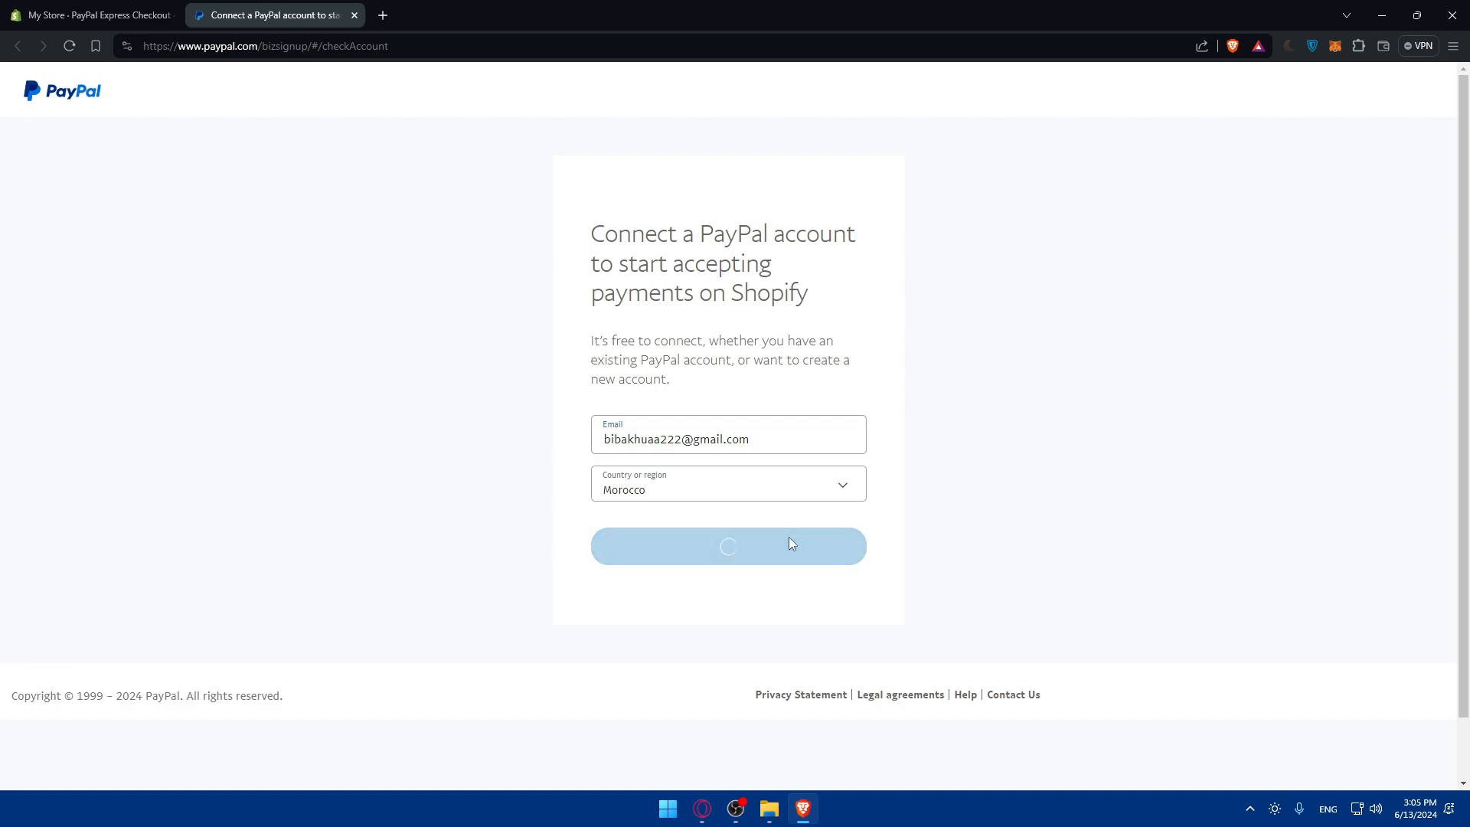
left_click(742, 338)
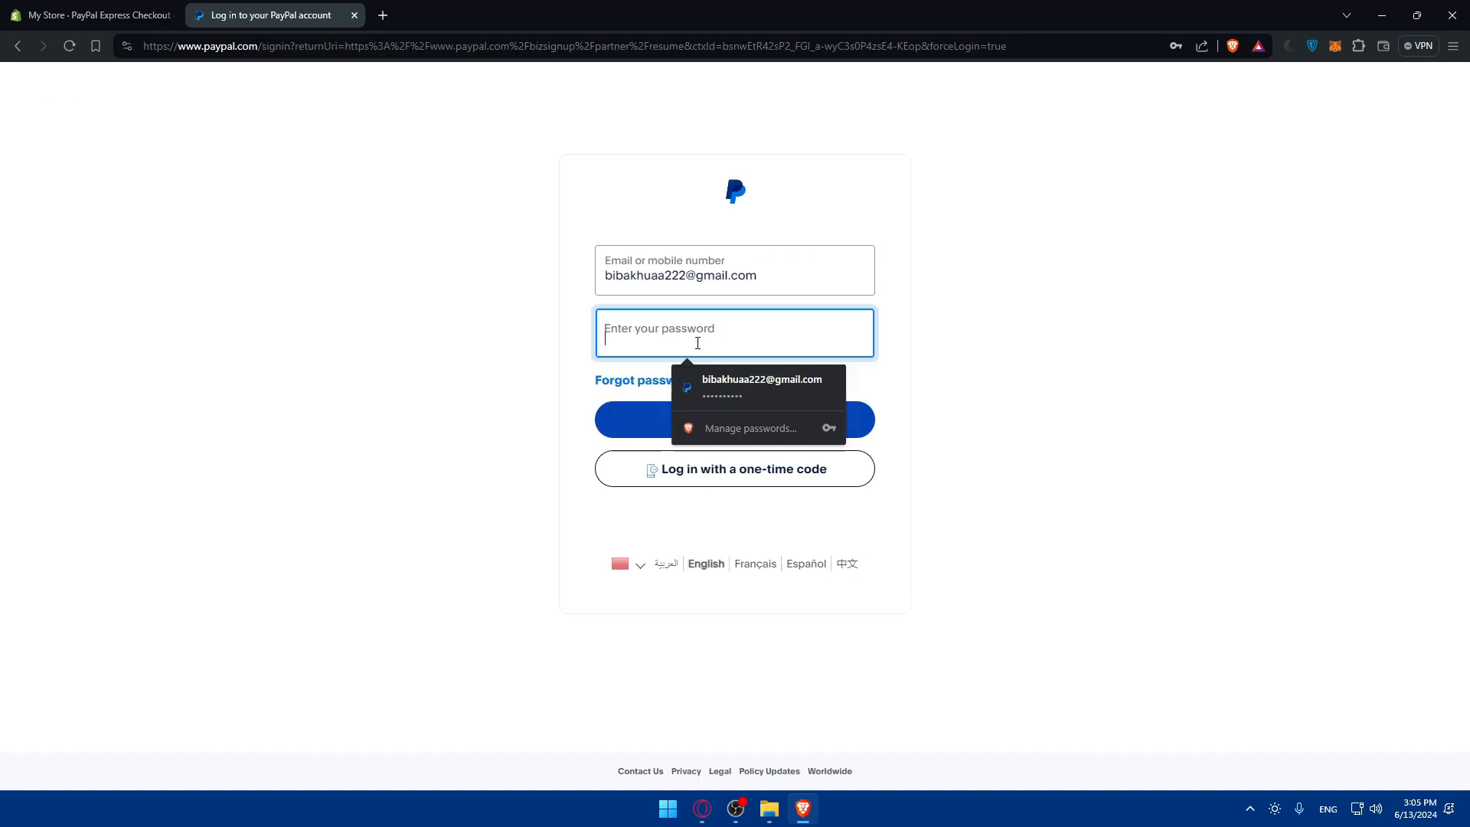
left_click(723, 387)
left_click(725, 421)
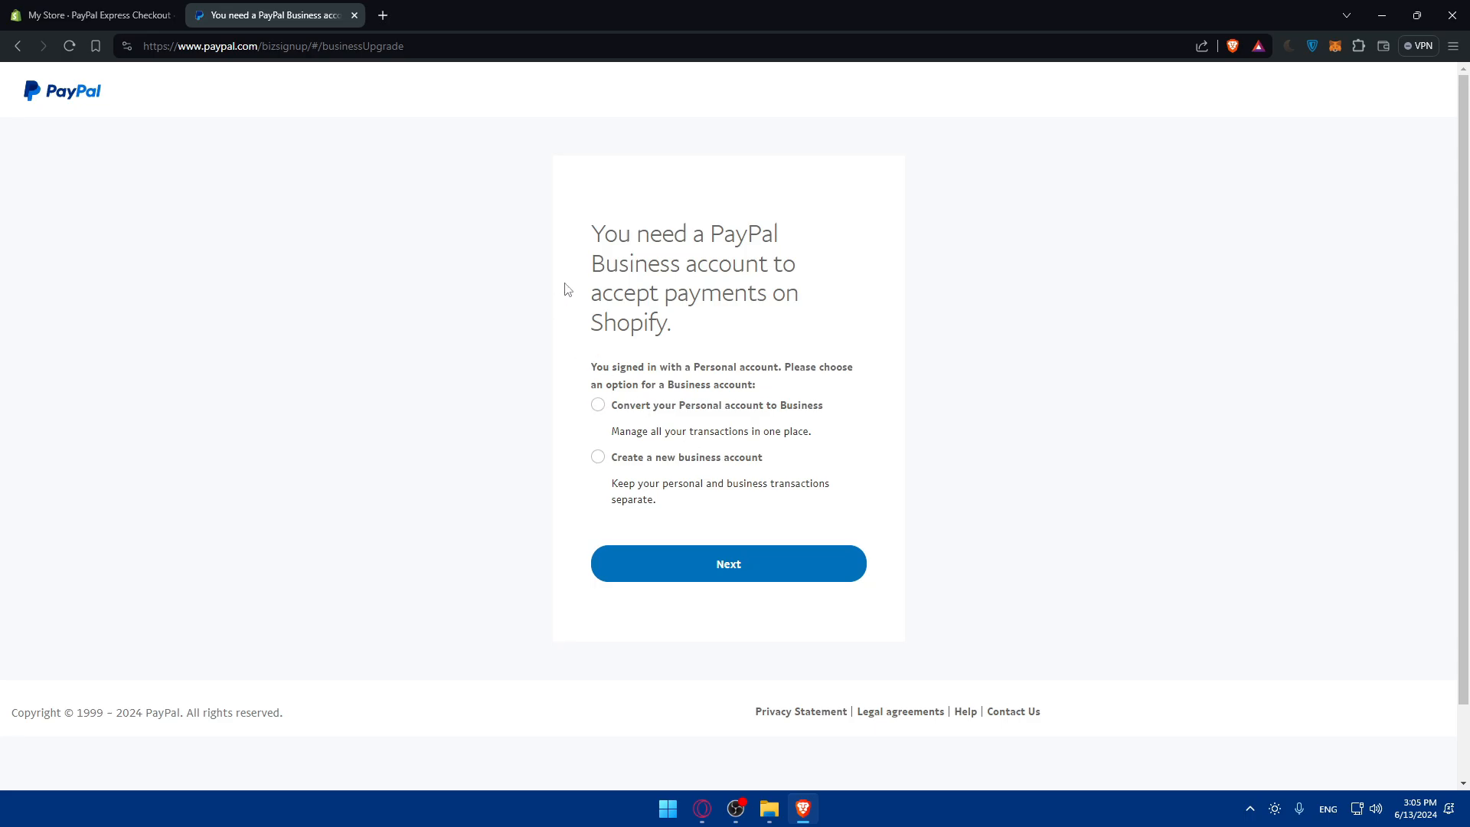
left_click(354, 15)
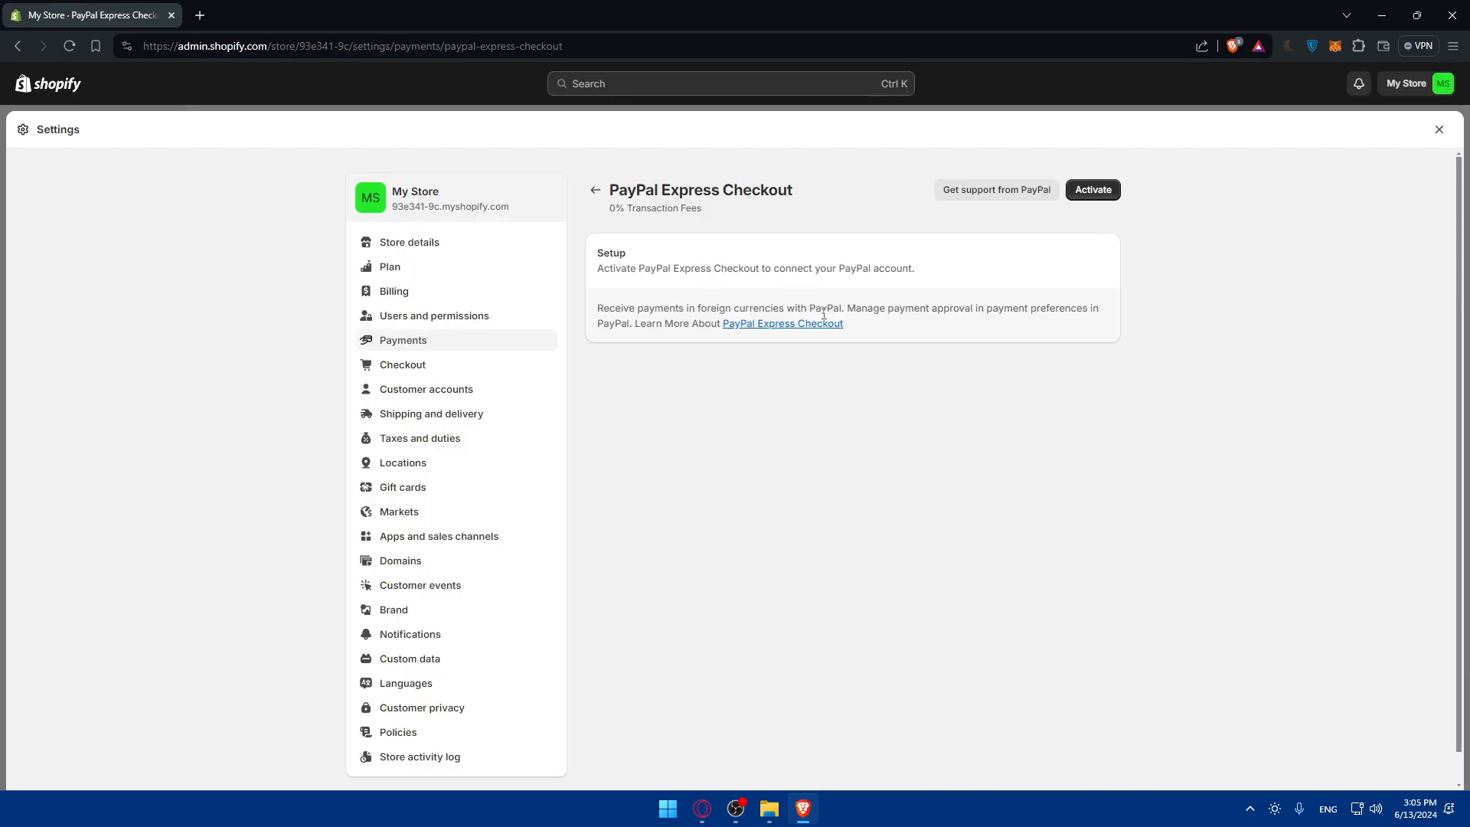
Open Add payment method and search payment methods for 'pay', 'cash' and Venmo
left_click(595, 189)
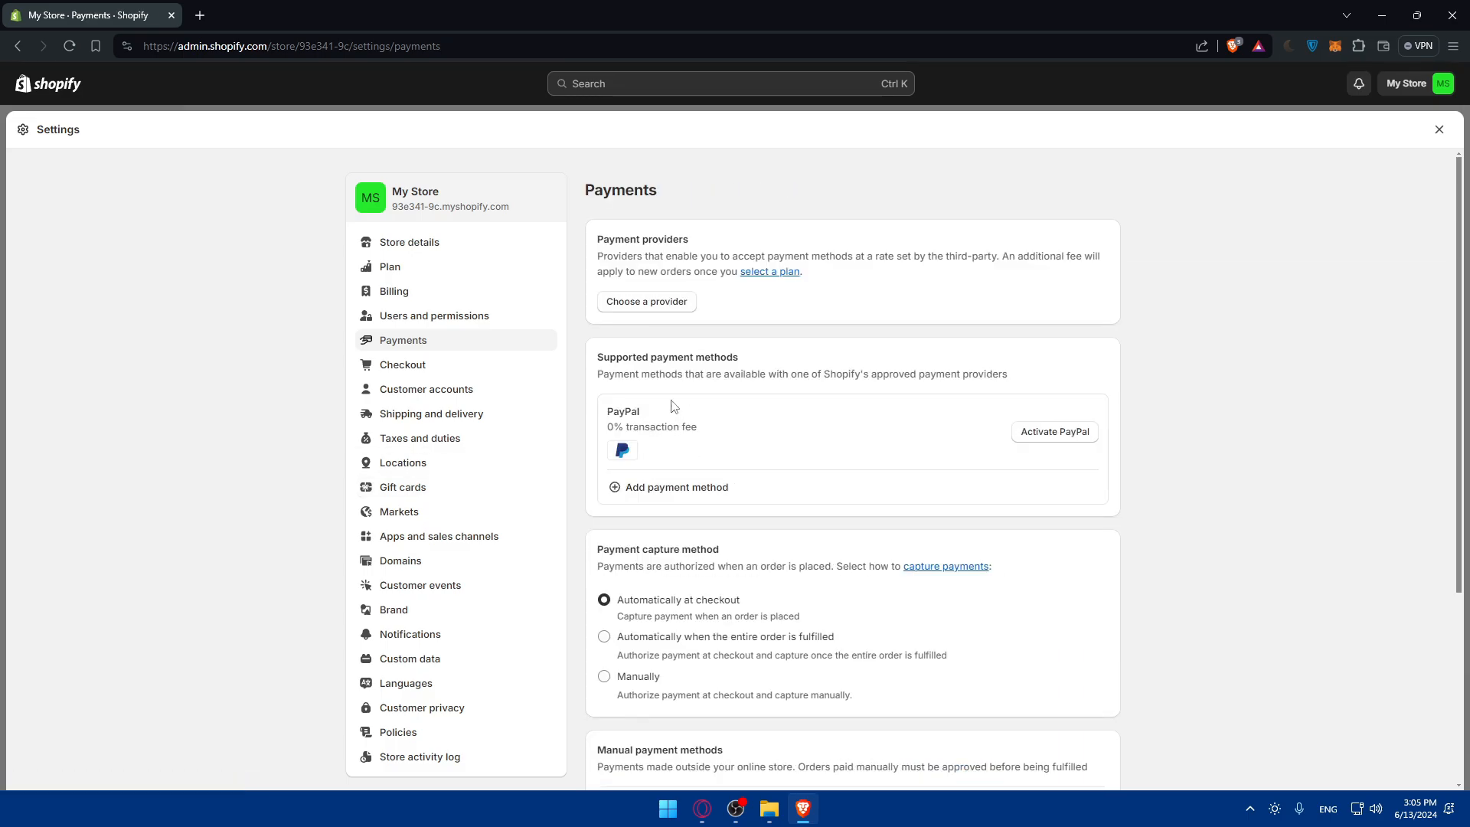
left_click_drag(687, 239, 596, 242)
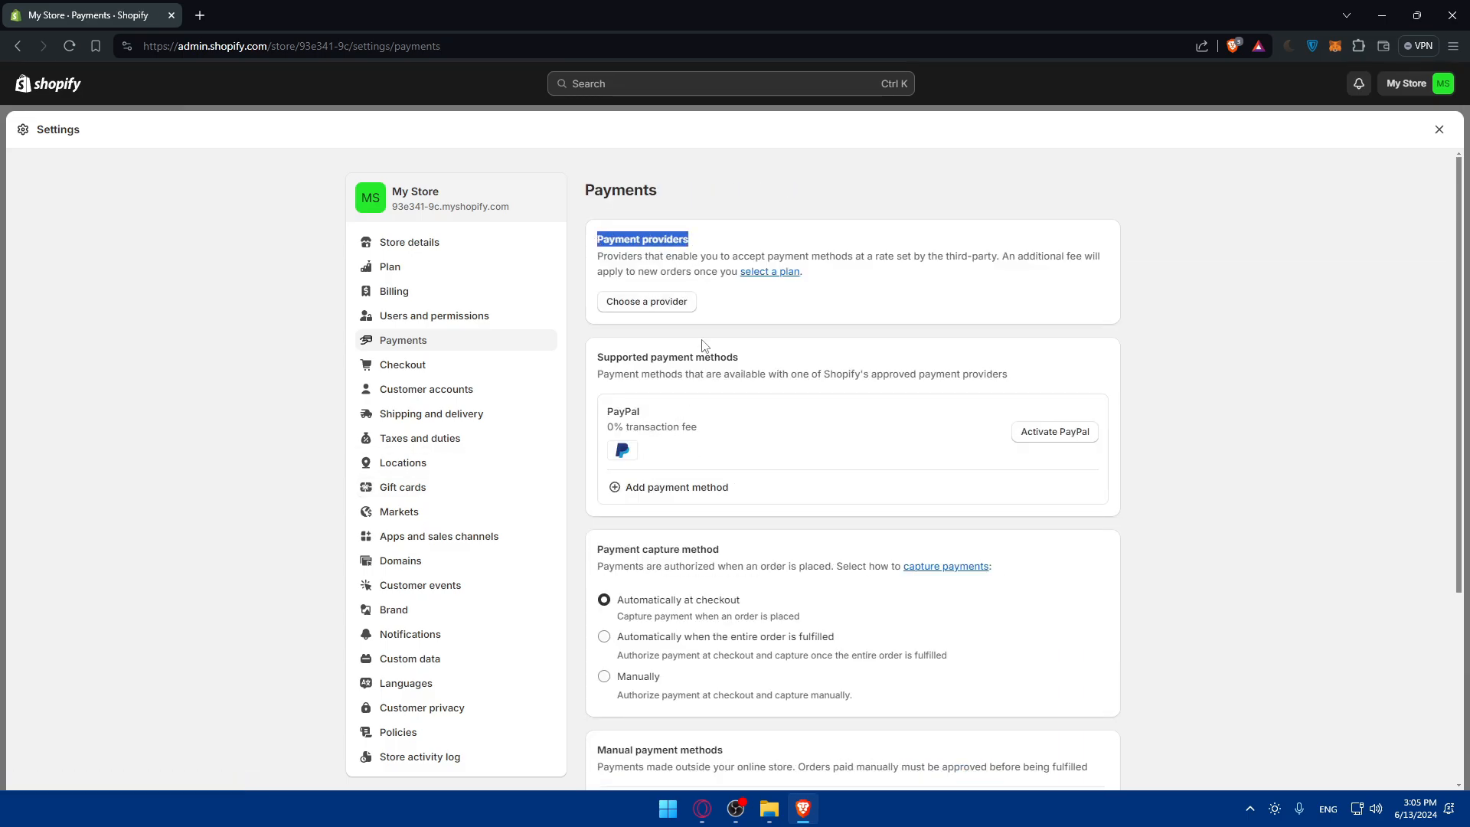
left_click(692, 492)
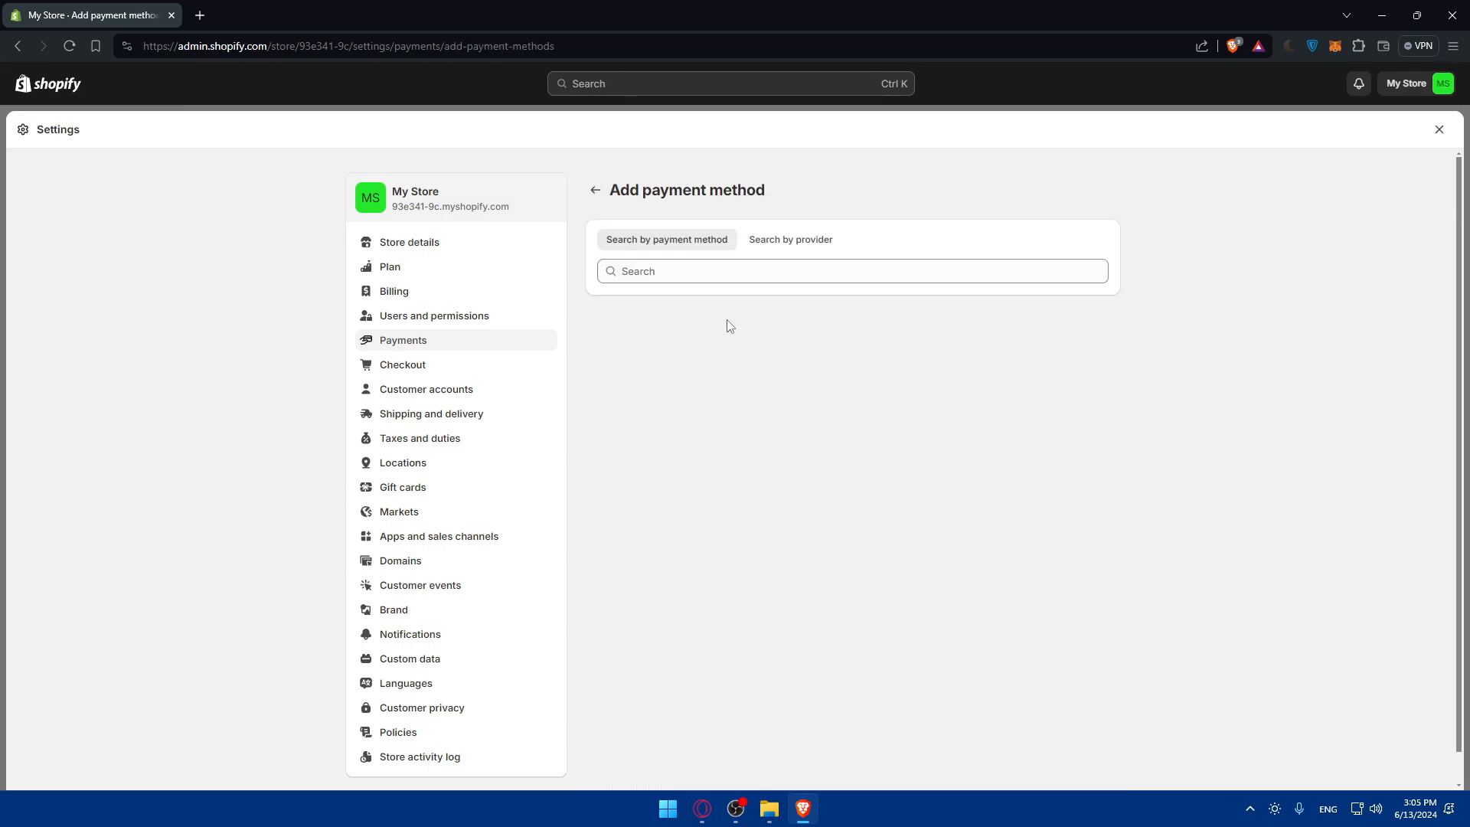
left_click(695, 273)
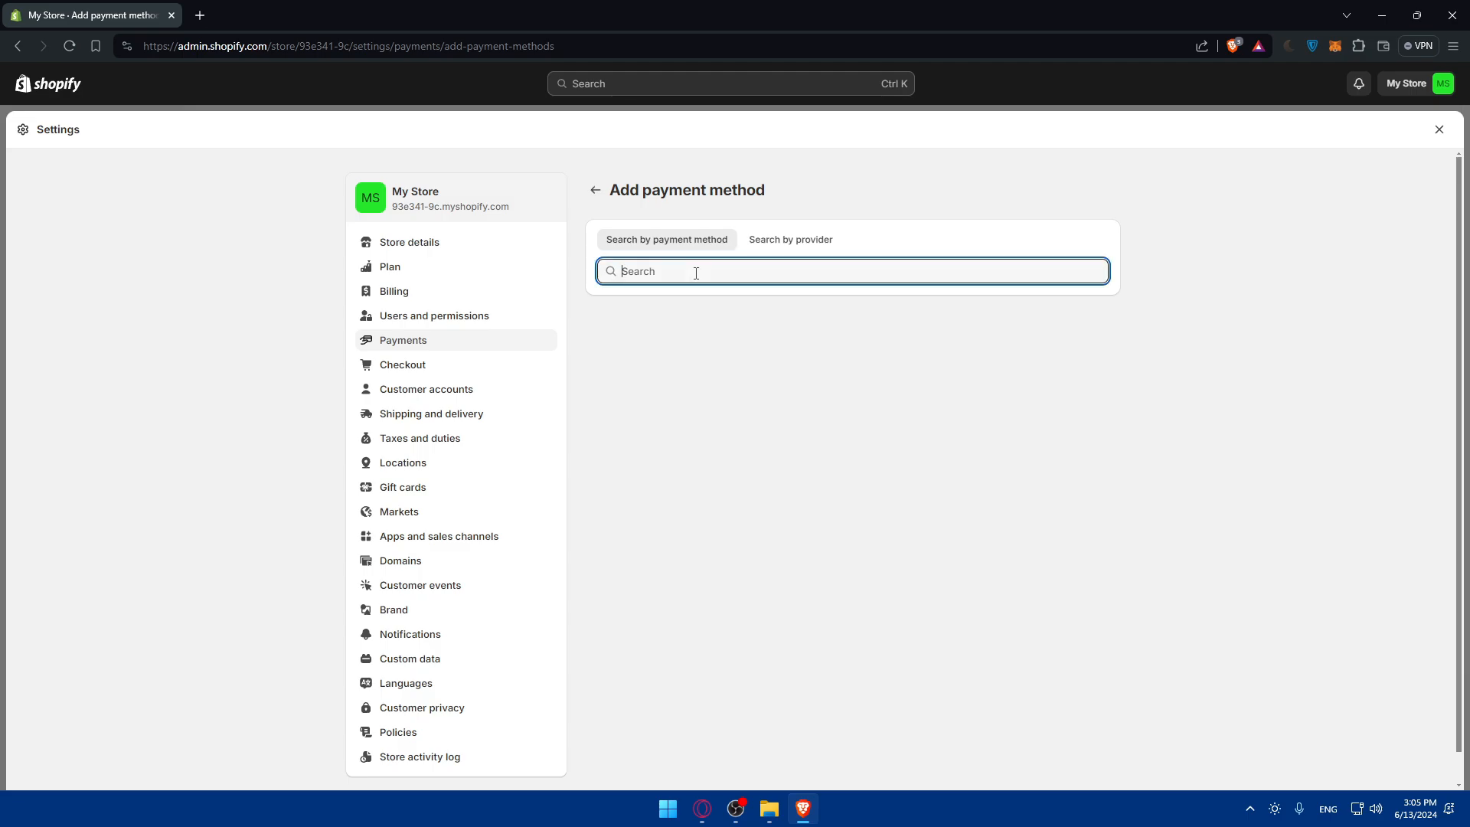
type("pay")
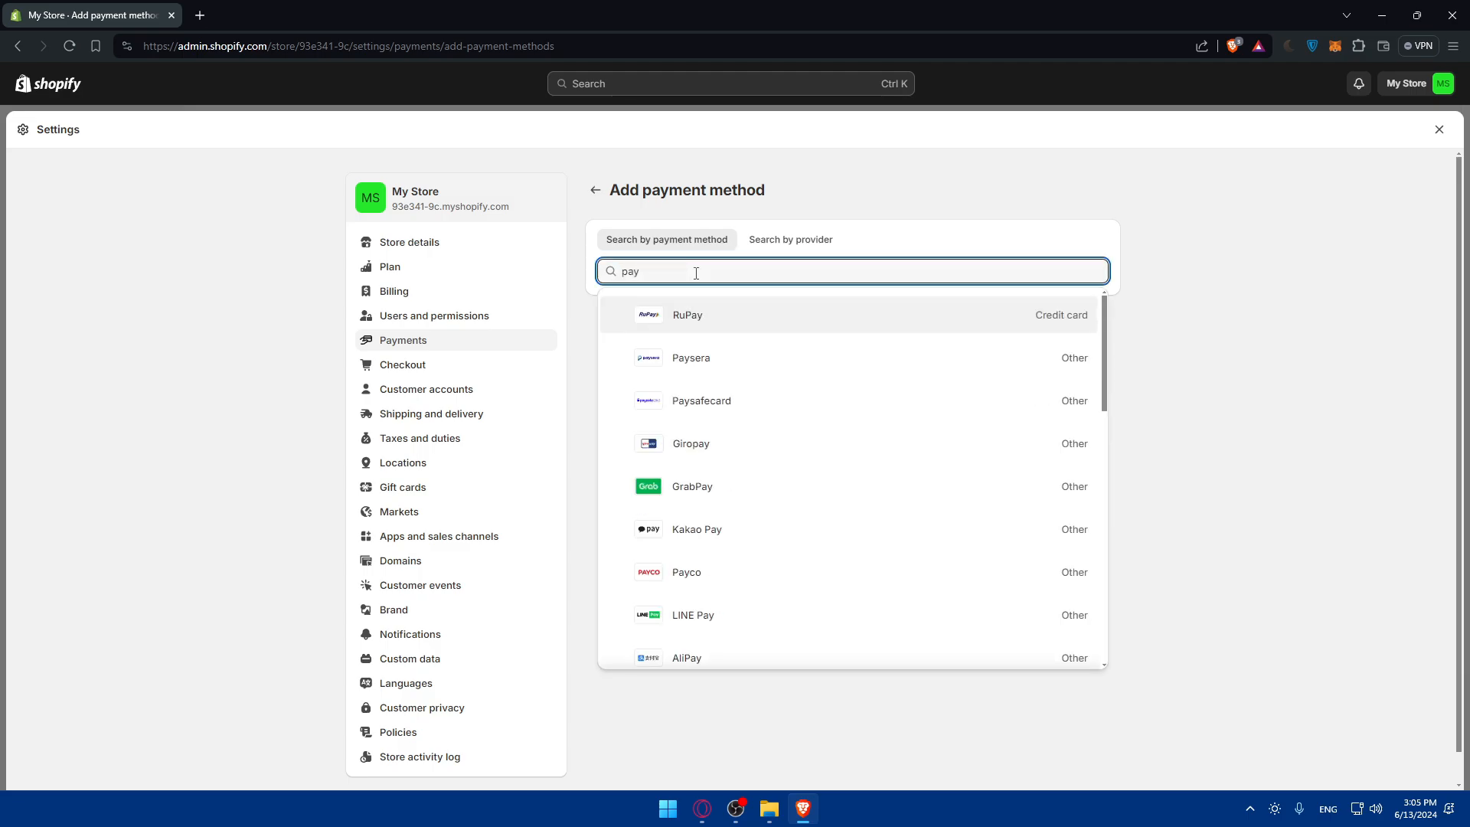
key("BackSpace")
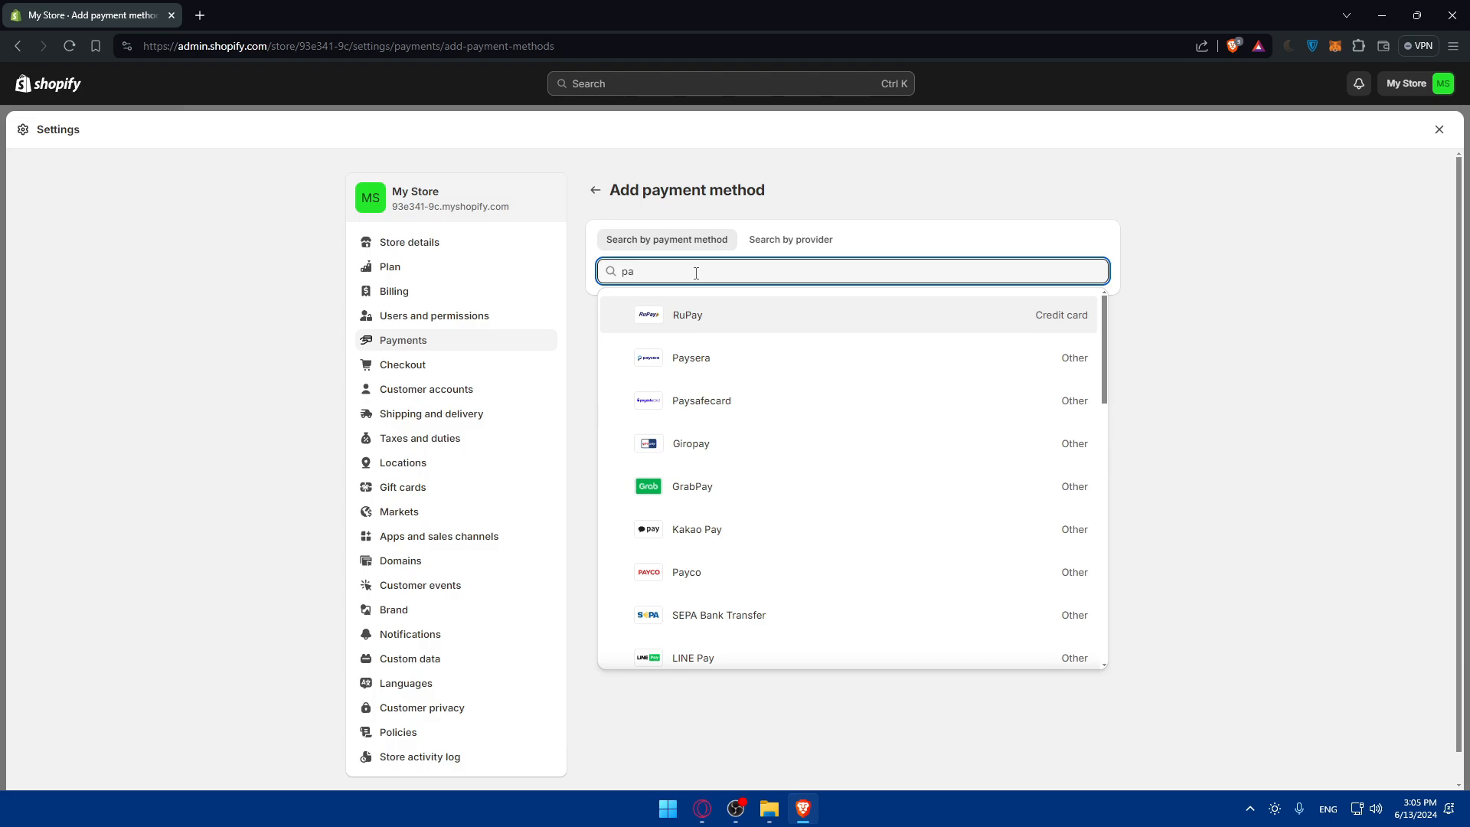
key("BackSpace")
key("BackSpace")
type("cash")
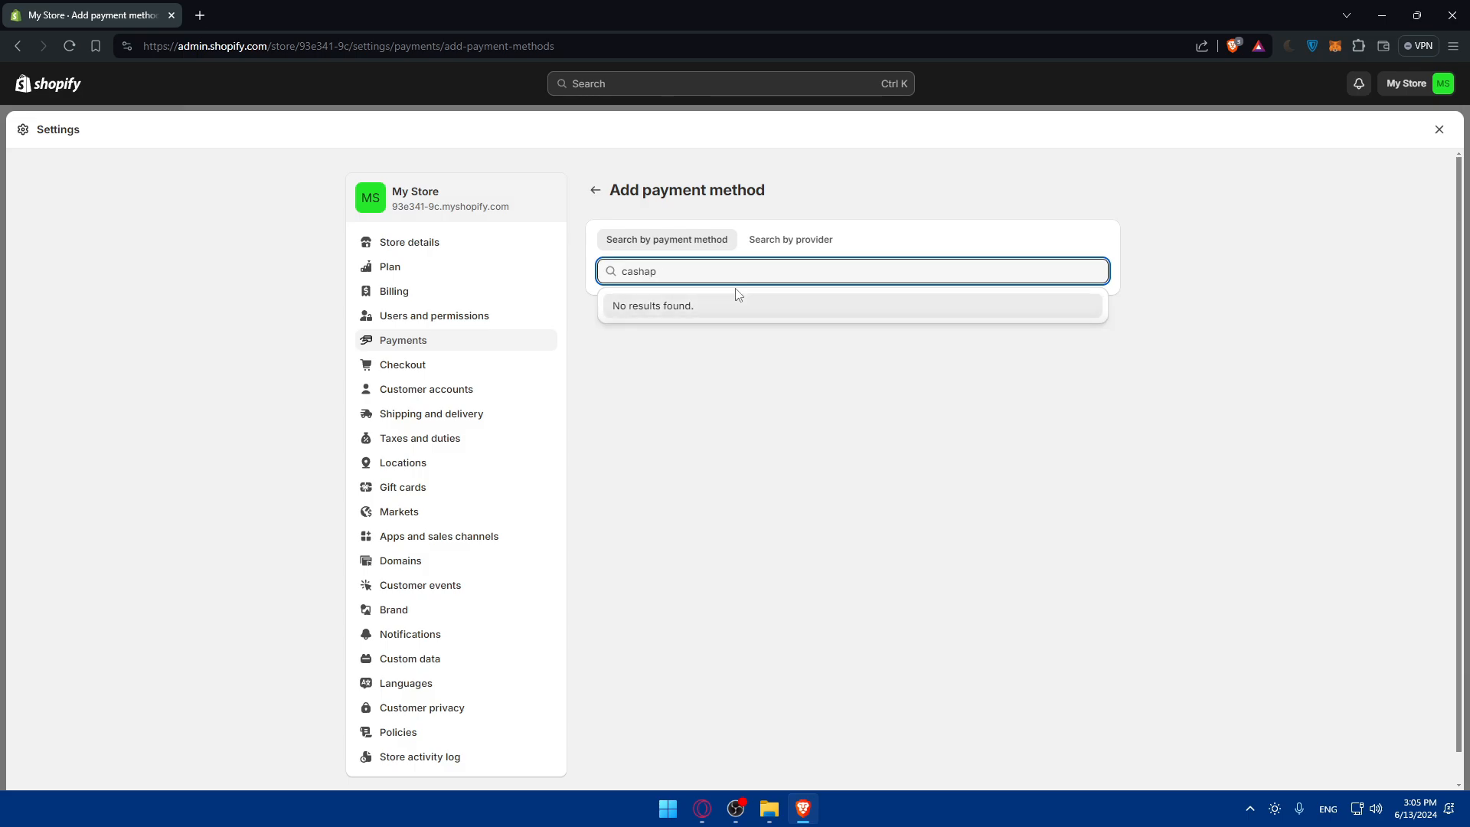
type("a")
key("BackSpace")
key("BackSpace")
key("BackSpace")
key("BackSpace")
key("BackSpace")
type("venmo")
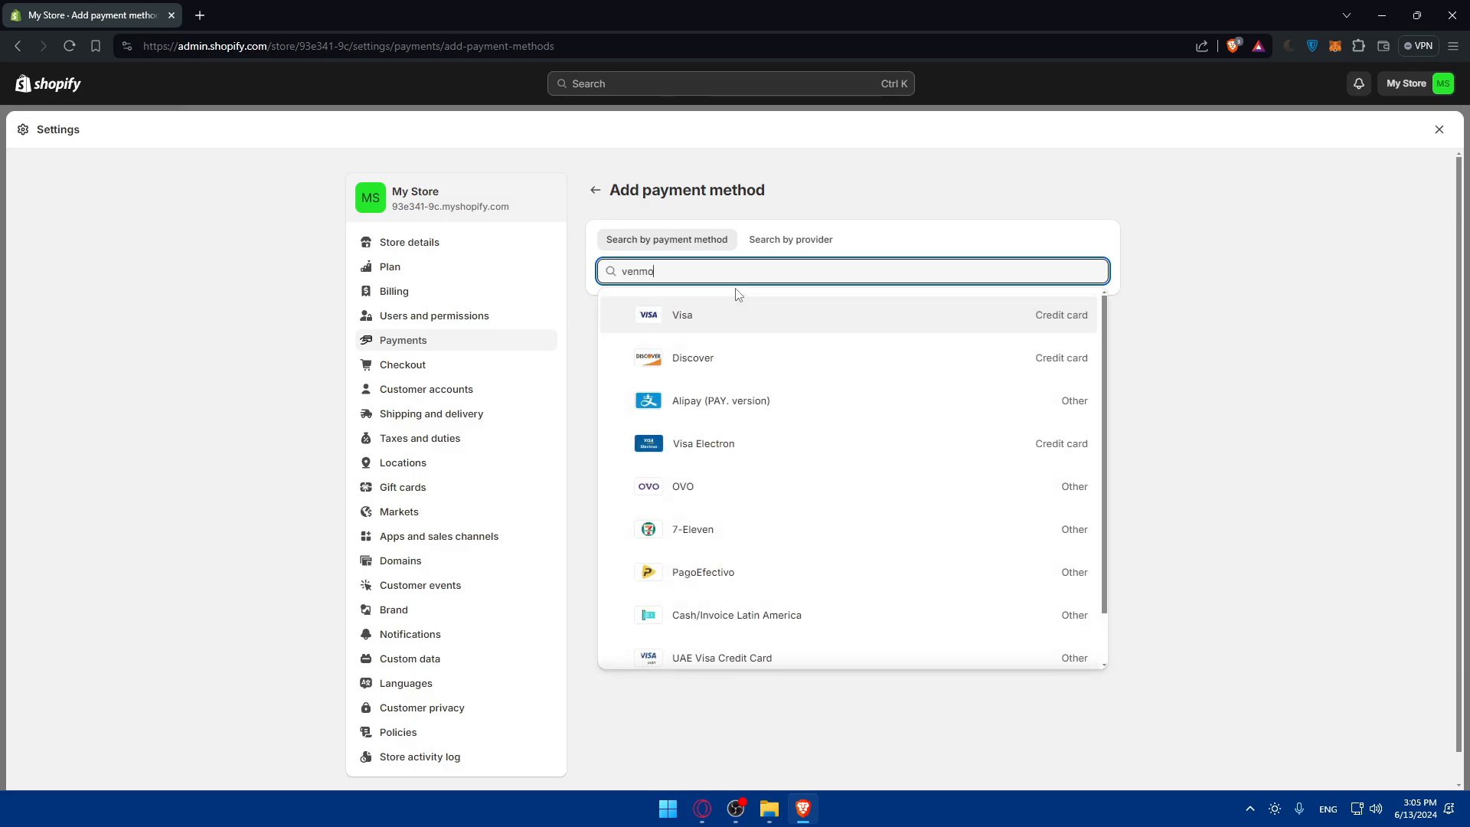
key("BackSpace")
key("BackSpace")
key("BackSpace")
key("BackSpace")
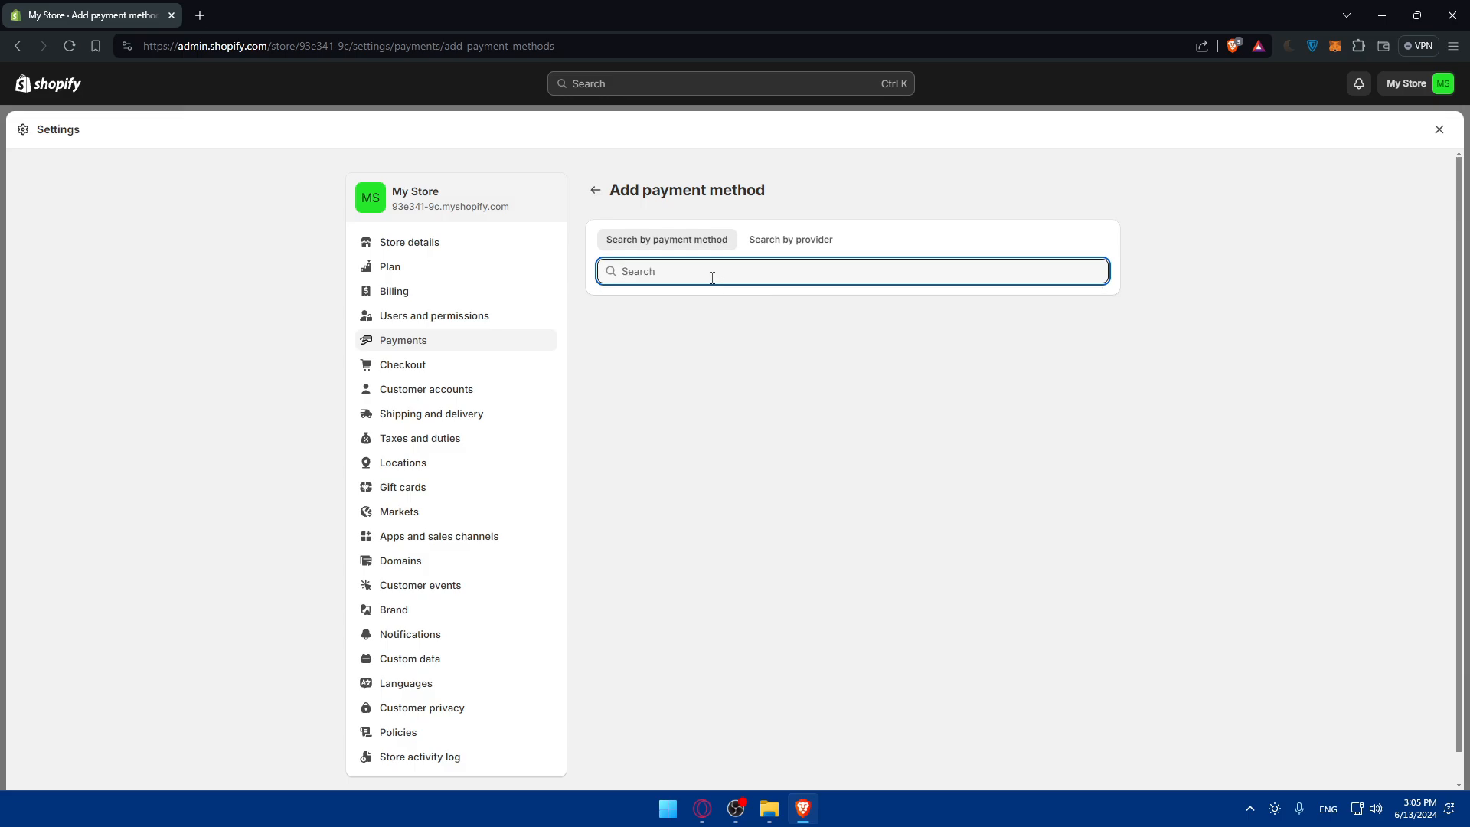
Switch to Search by provider and search for 'venmo' and 'cash'
left_click(775, 240)
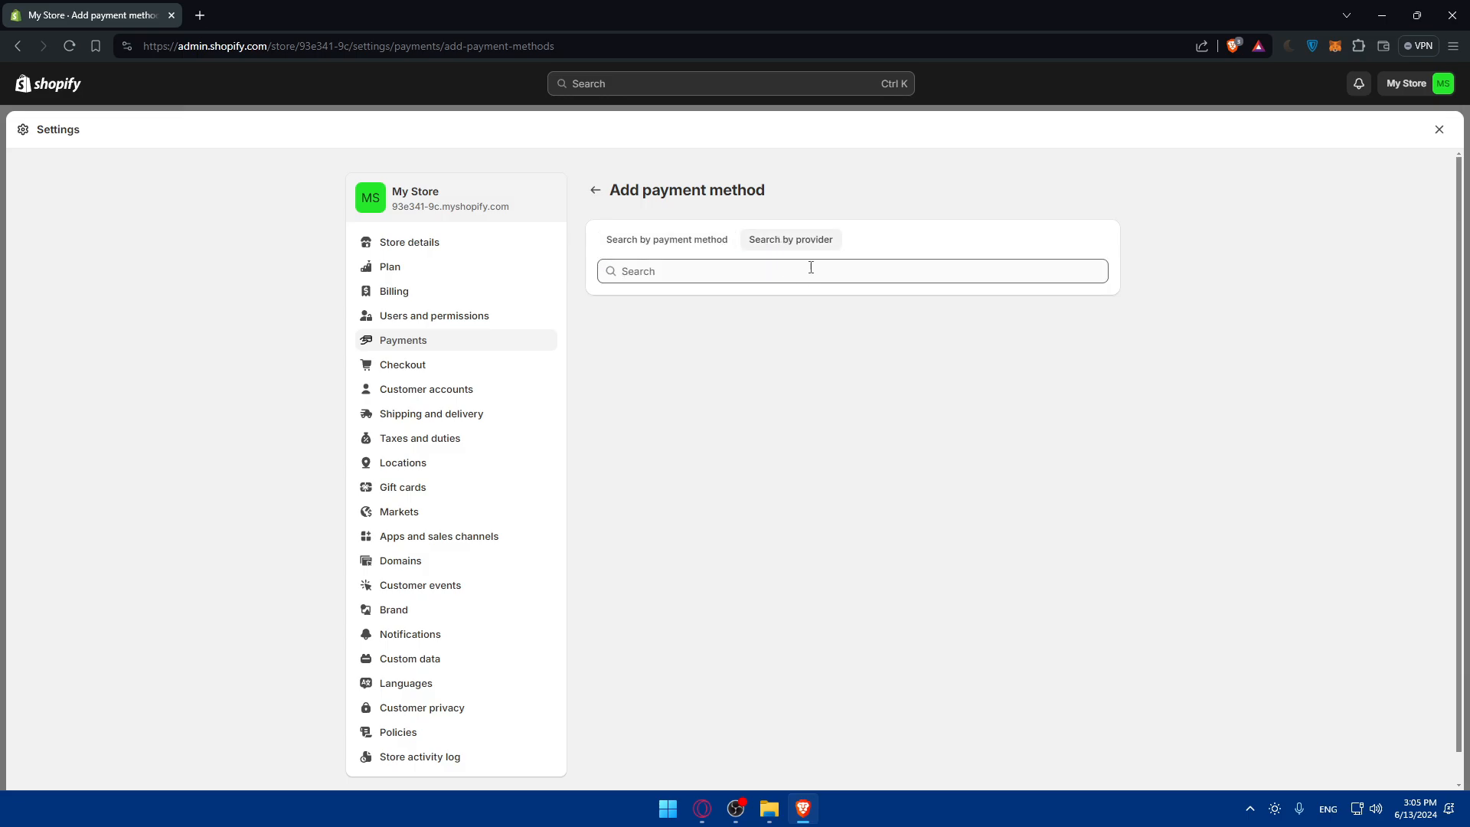
left_click(765, 275)
type("venmo")
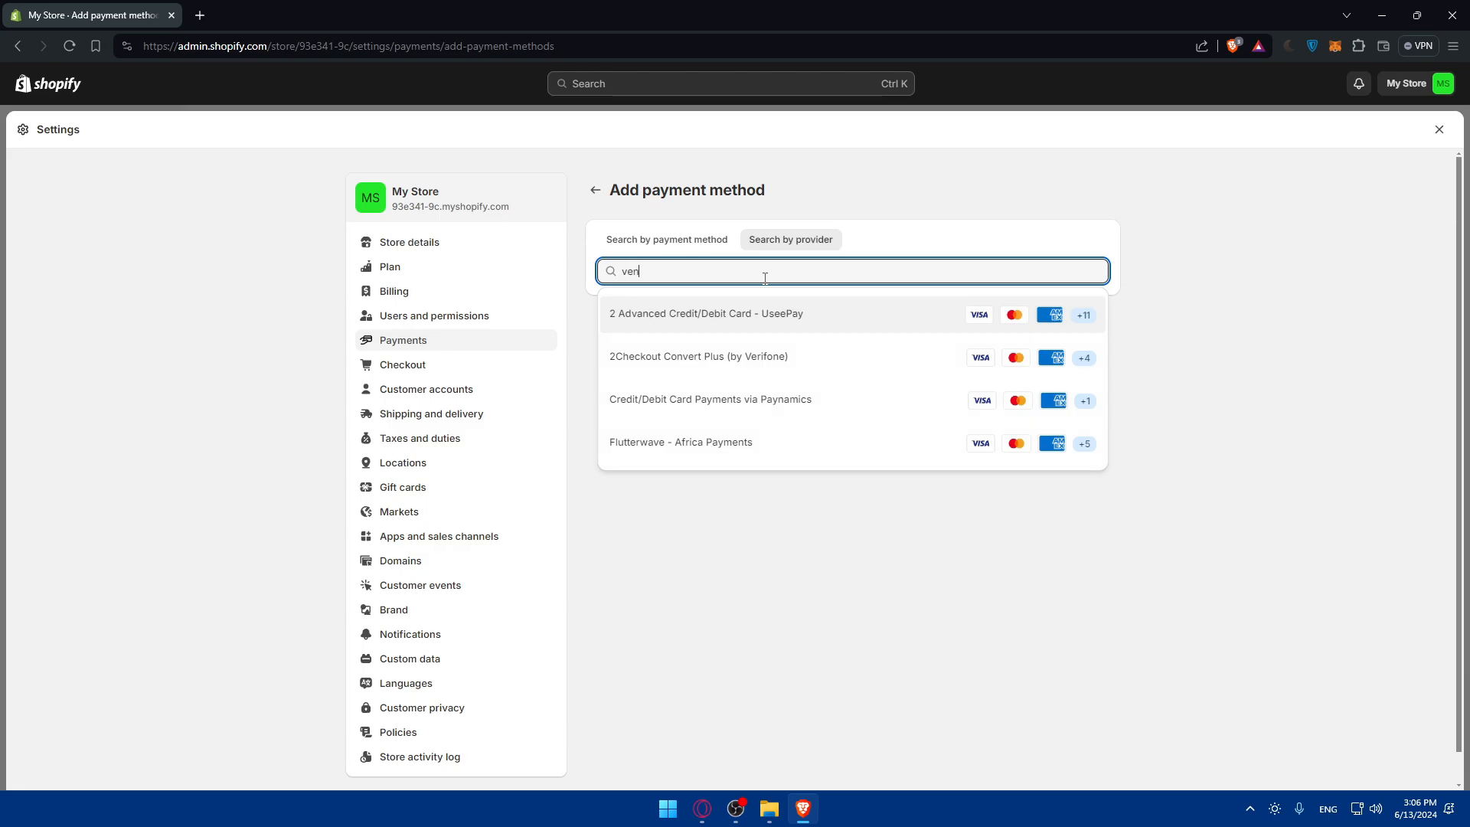
key("BackSpace")
key("BackSpace")
key("BackSpace")
key("BackSpace")
type("ca")
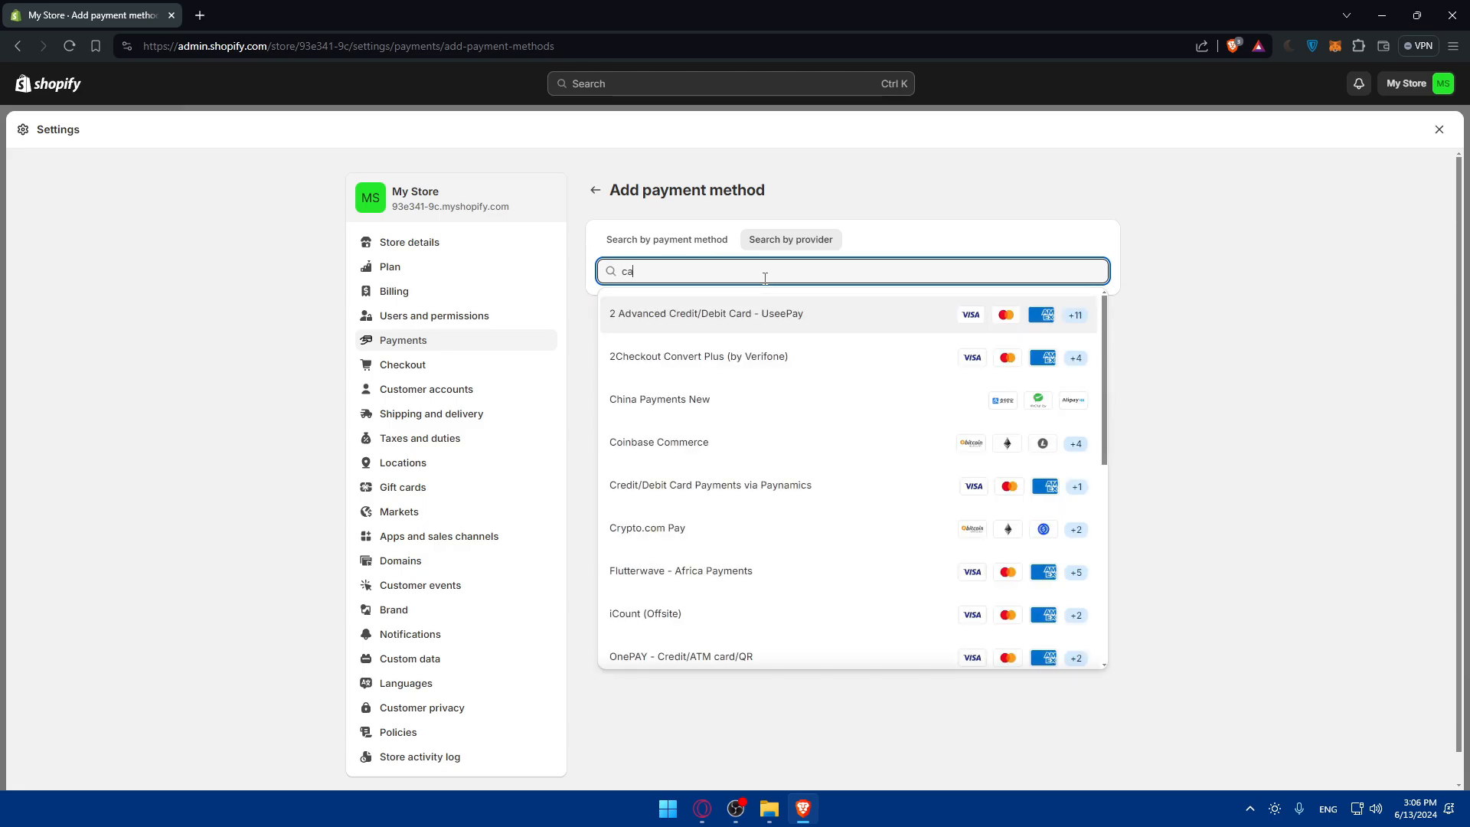
type("hsha")
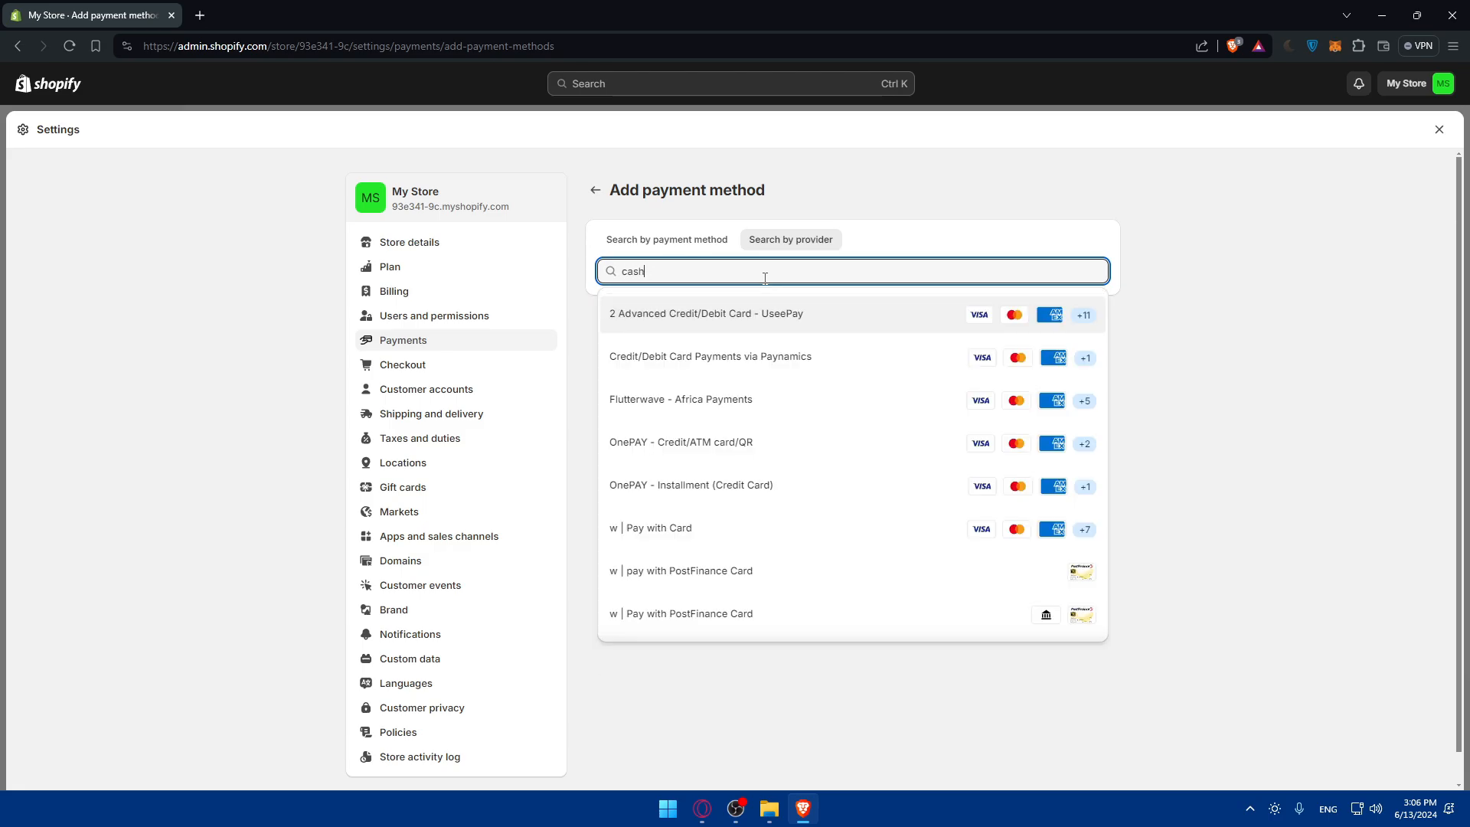
key("BackSpace")
key("BackSpace")
key("BackSpace")
key("BackSpace")
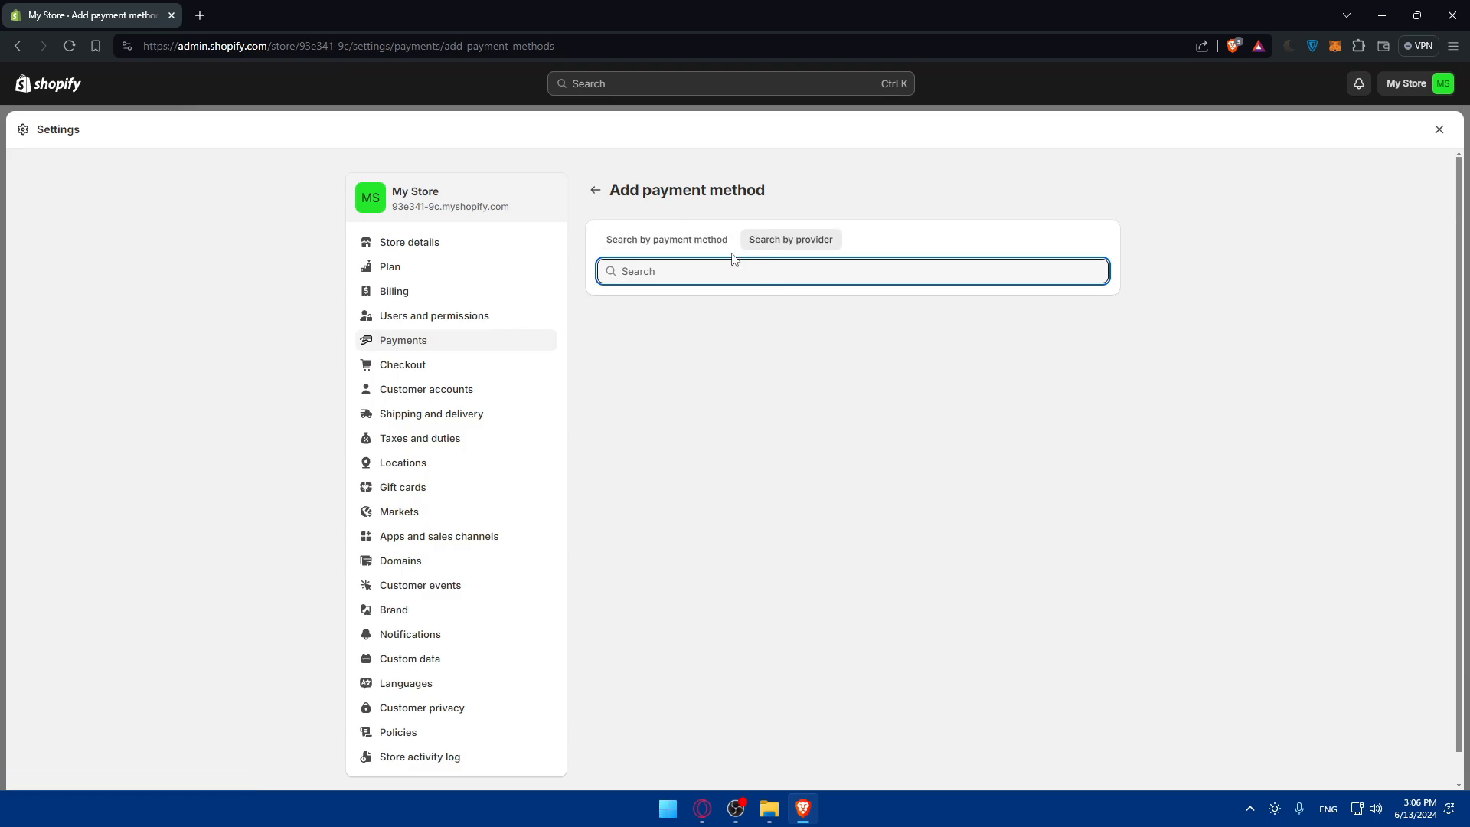
Reopen Add payment method and filter providers by Mastercard, reviewing the matches
left_click(604, 196)
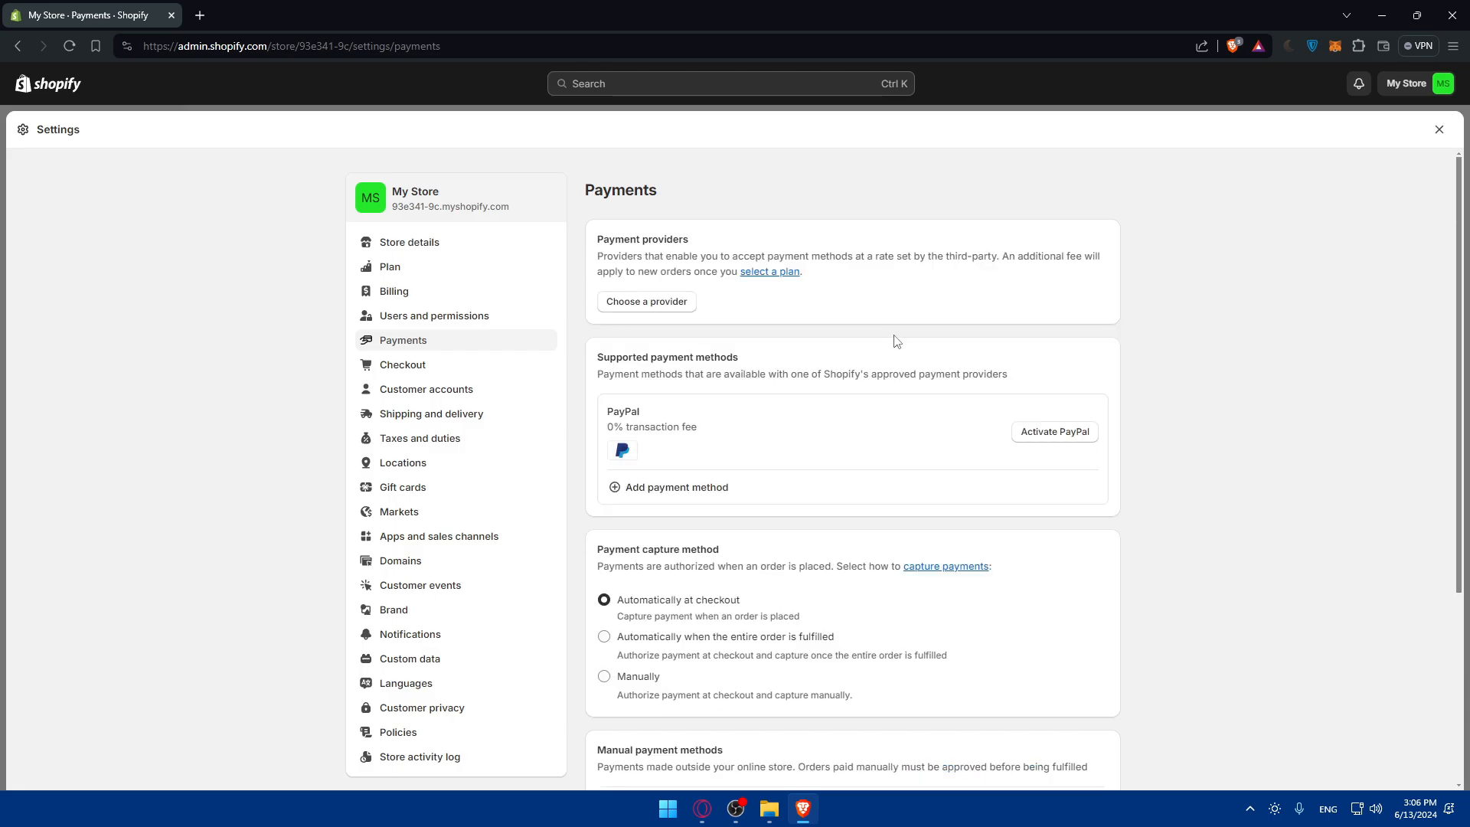
left_click(692, 487)
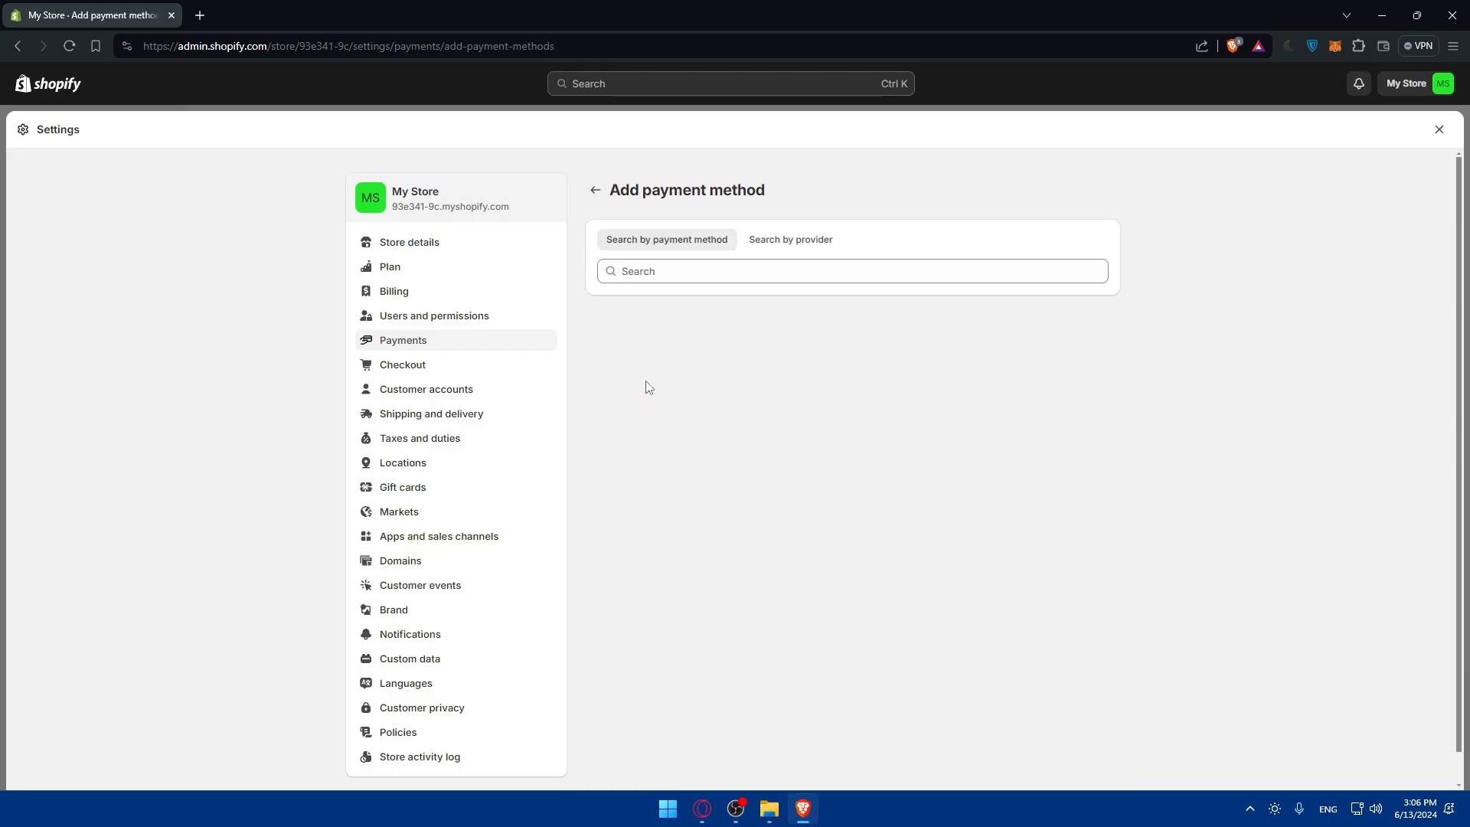
left_click(671, 272)
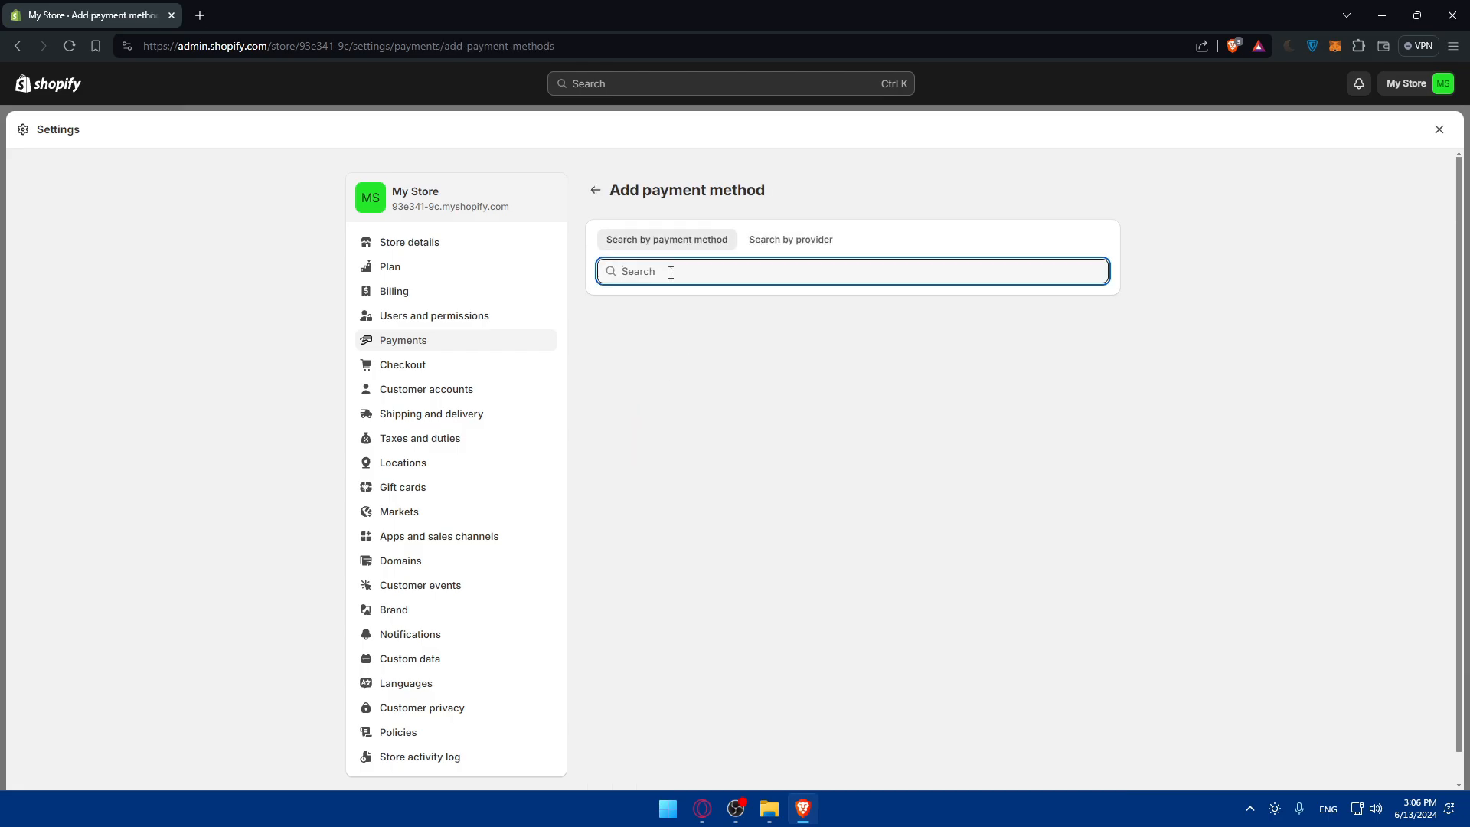
type("d")
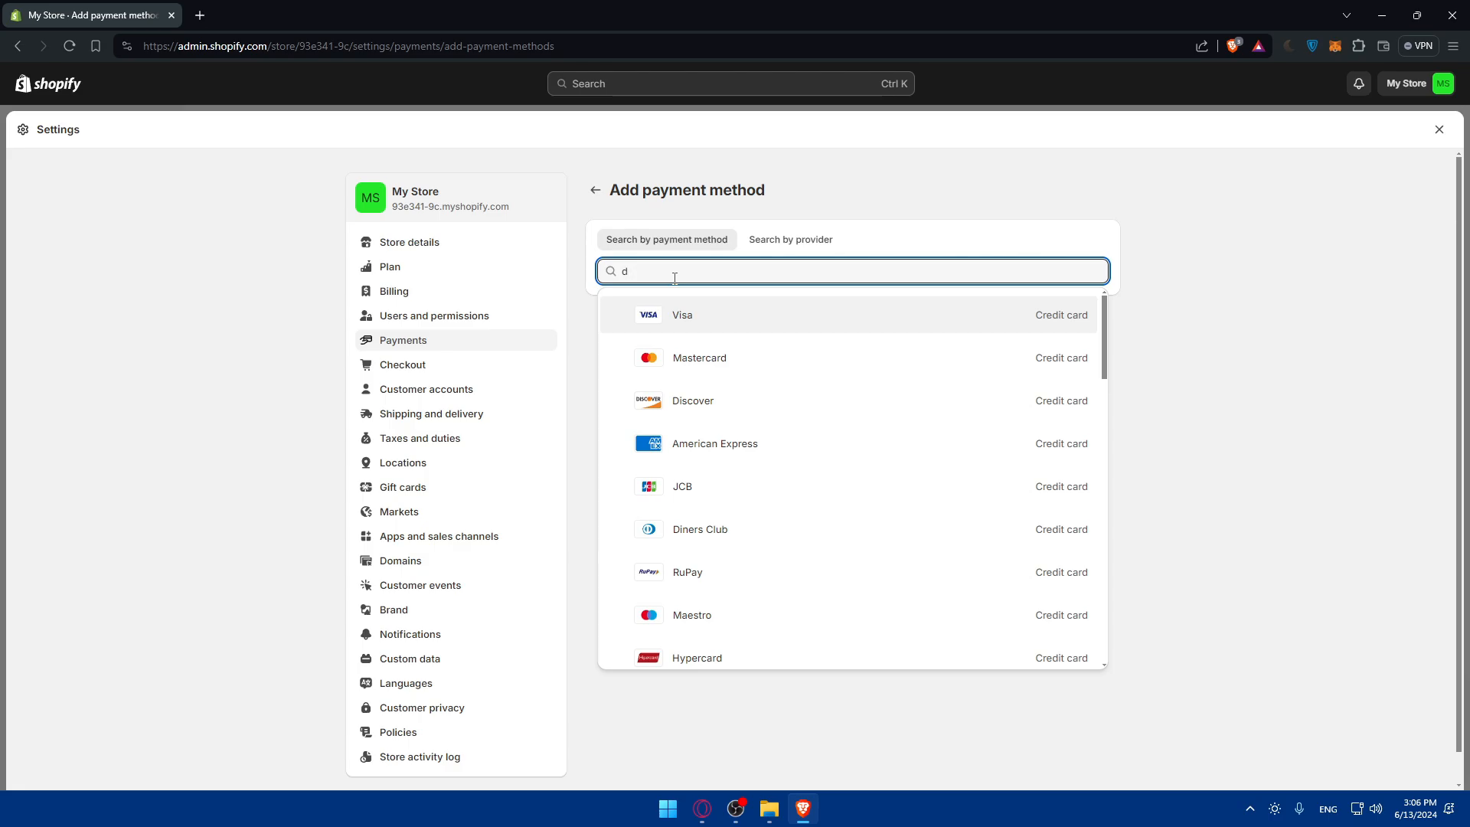
scroll(790, 462, "down", 20)
scroll(793, 464, "up", 20)
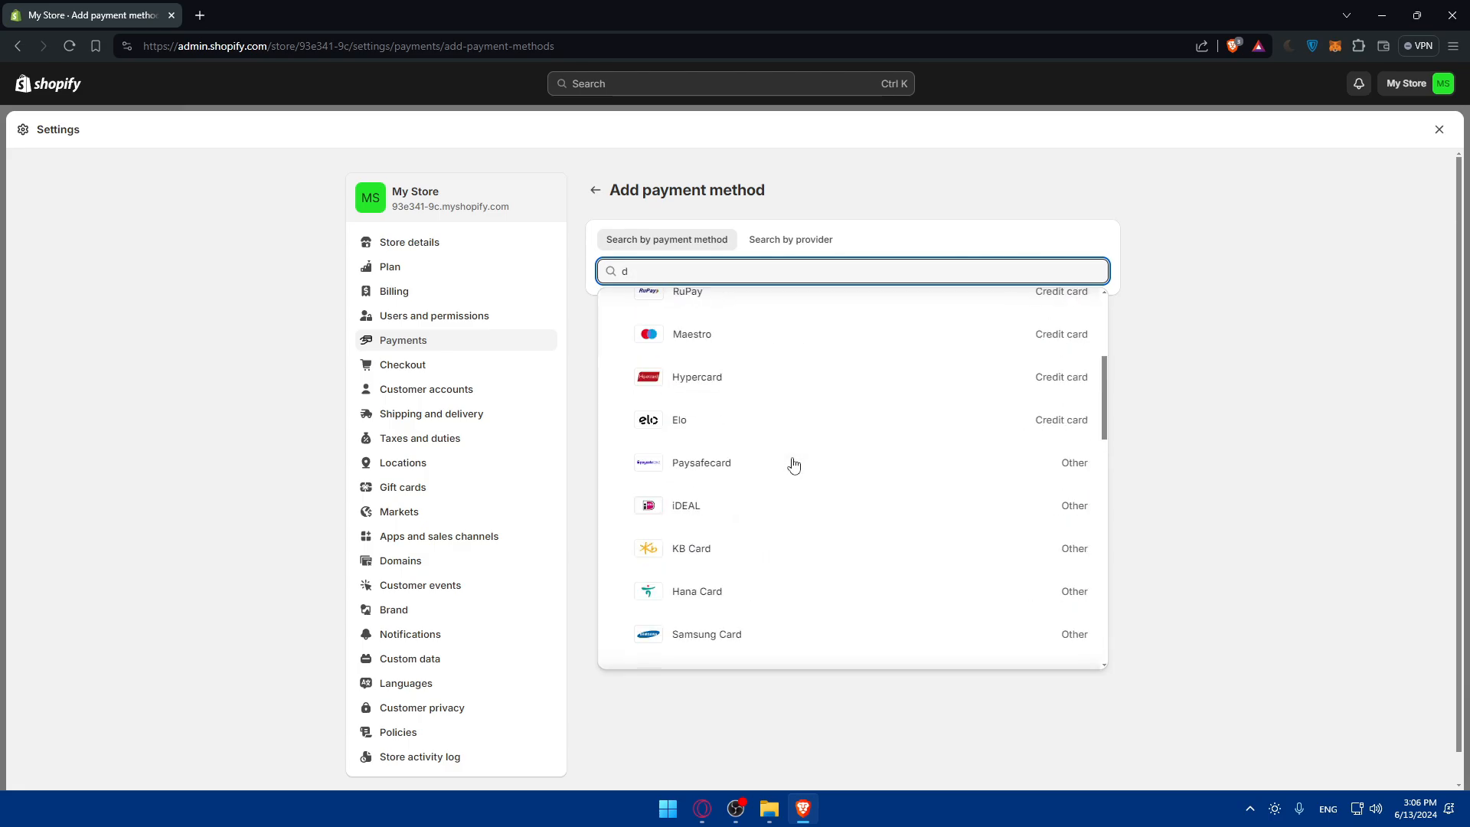
left_click(726, 360)
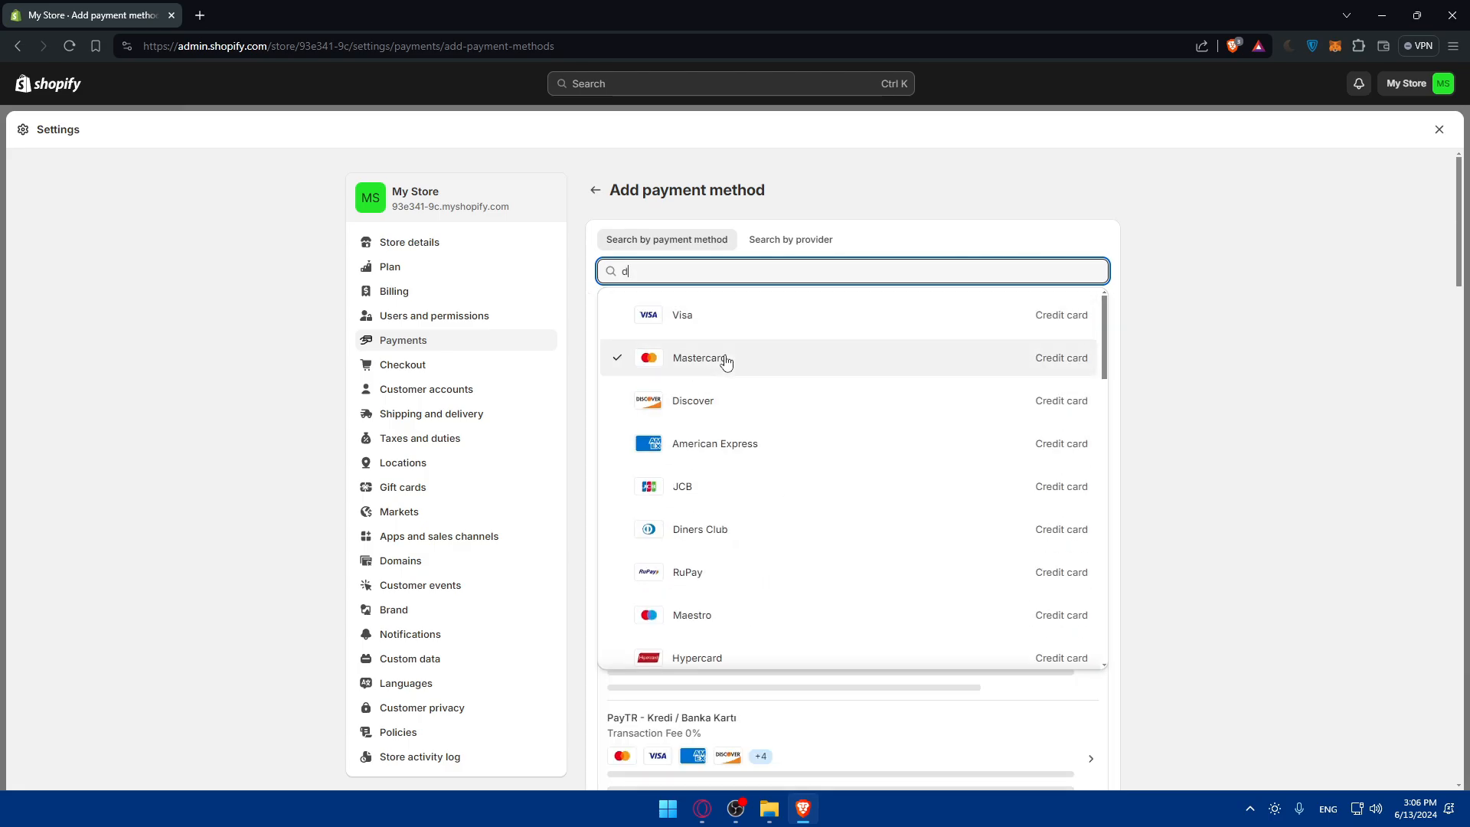
scroll(765, 470, "down", 5)
left_click(1158, 460)
scroll(843, 405, "down", 5)
scroll(842, 405, "down", 12)
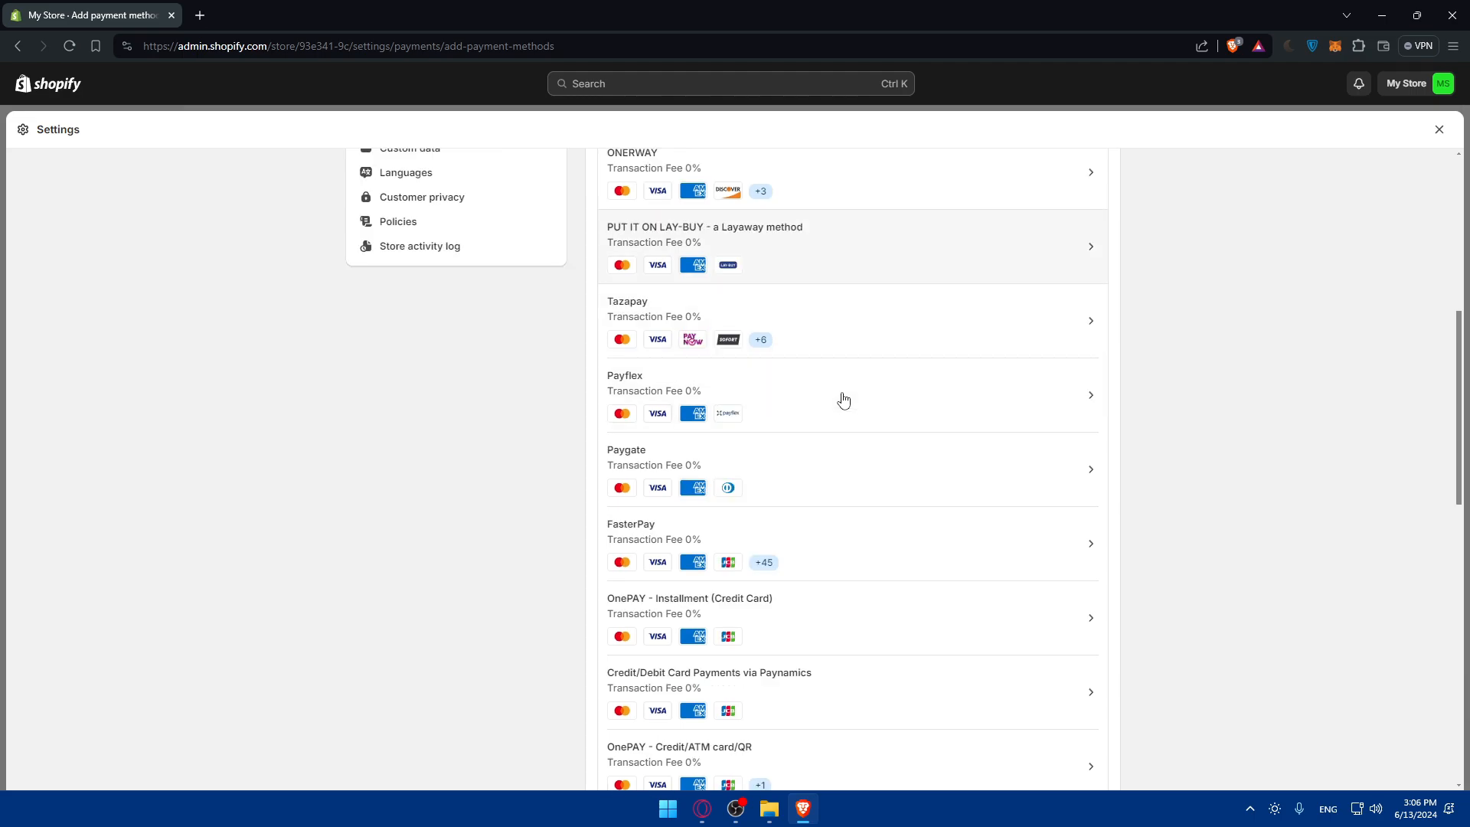
scroll(843, 400, "up", 5)
scroll(842, 399, "up", 15)
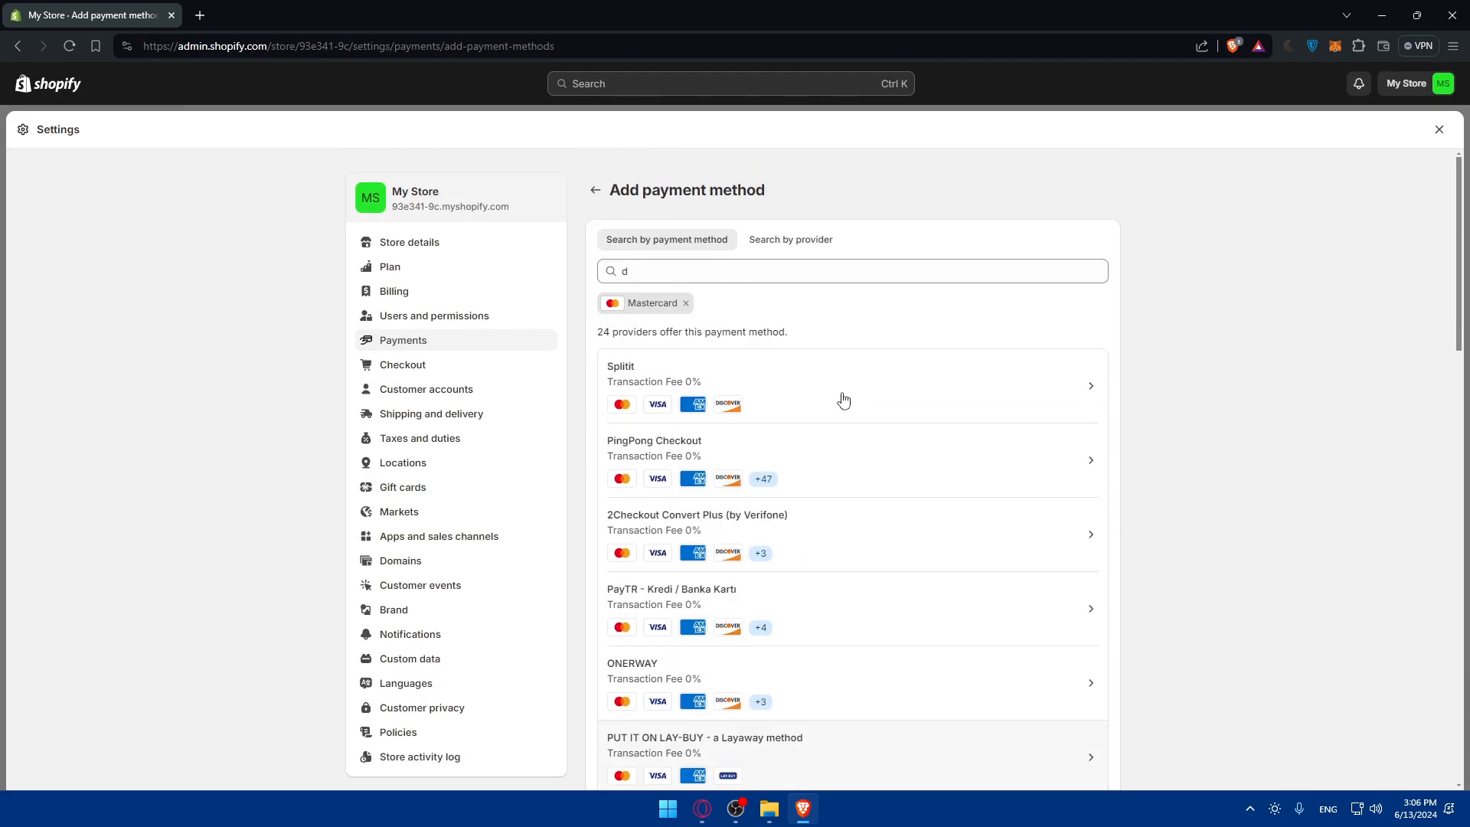
Add Visa, Discover, American Express, JCB, Diners Club and RuPay, then open PingPong Checkout
left_click(680, 272)
type("d")
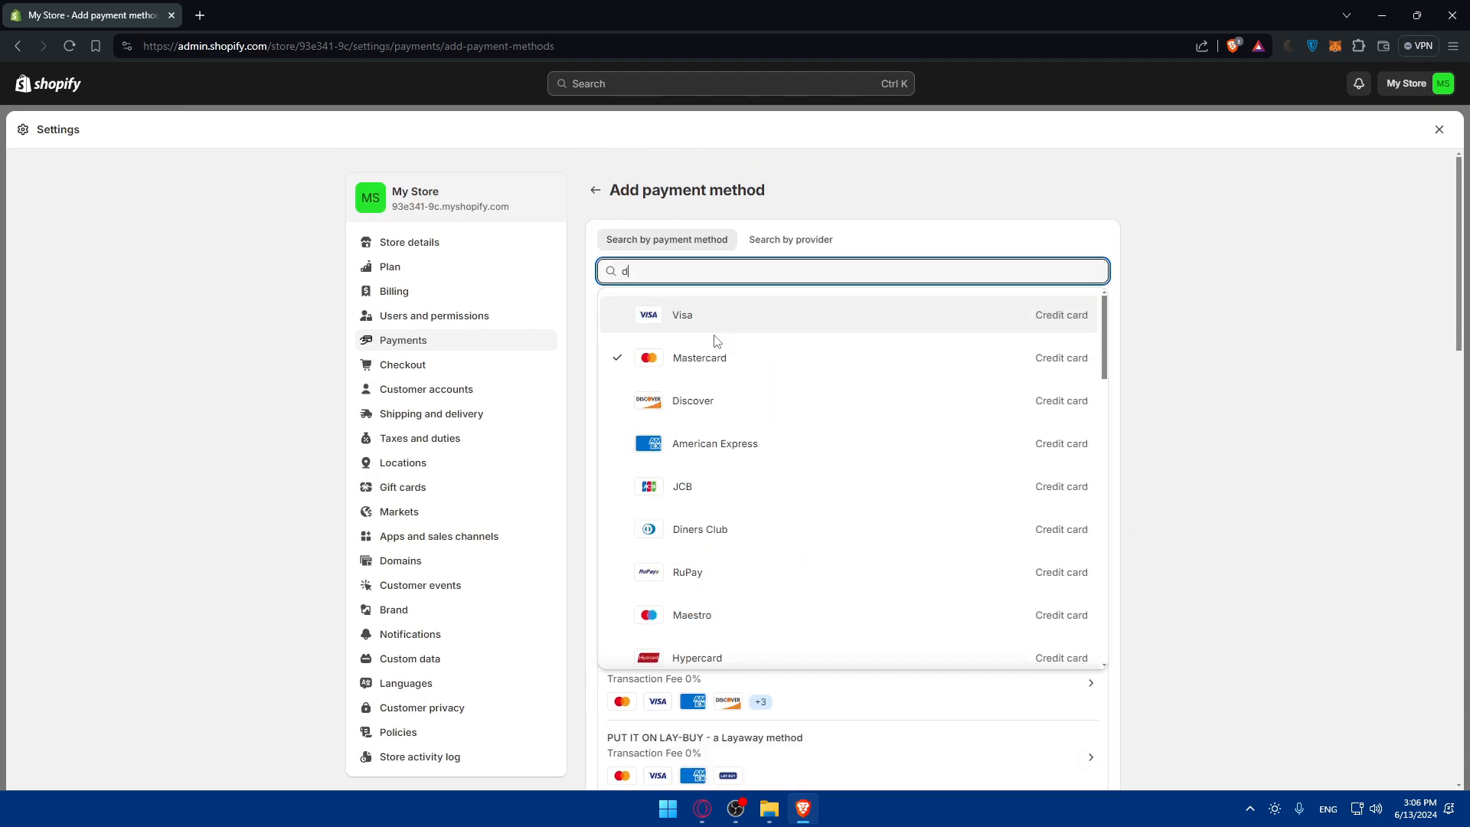
left_click(715, 316)
left_click(727, 401)
left_click(735, 444)
left_click(753, 488)
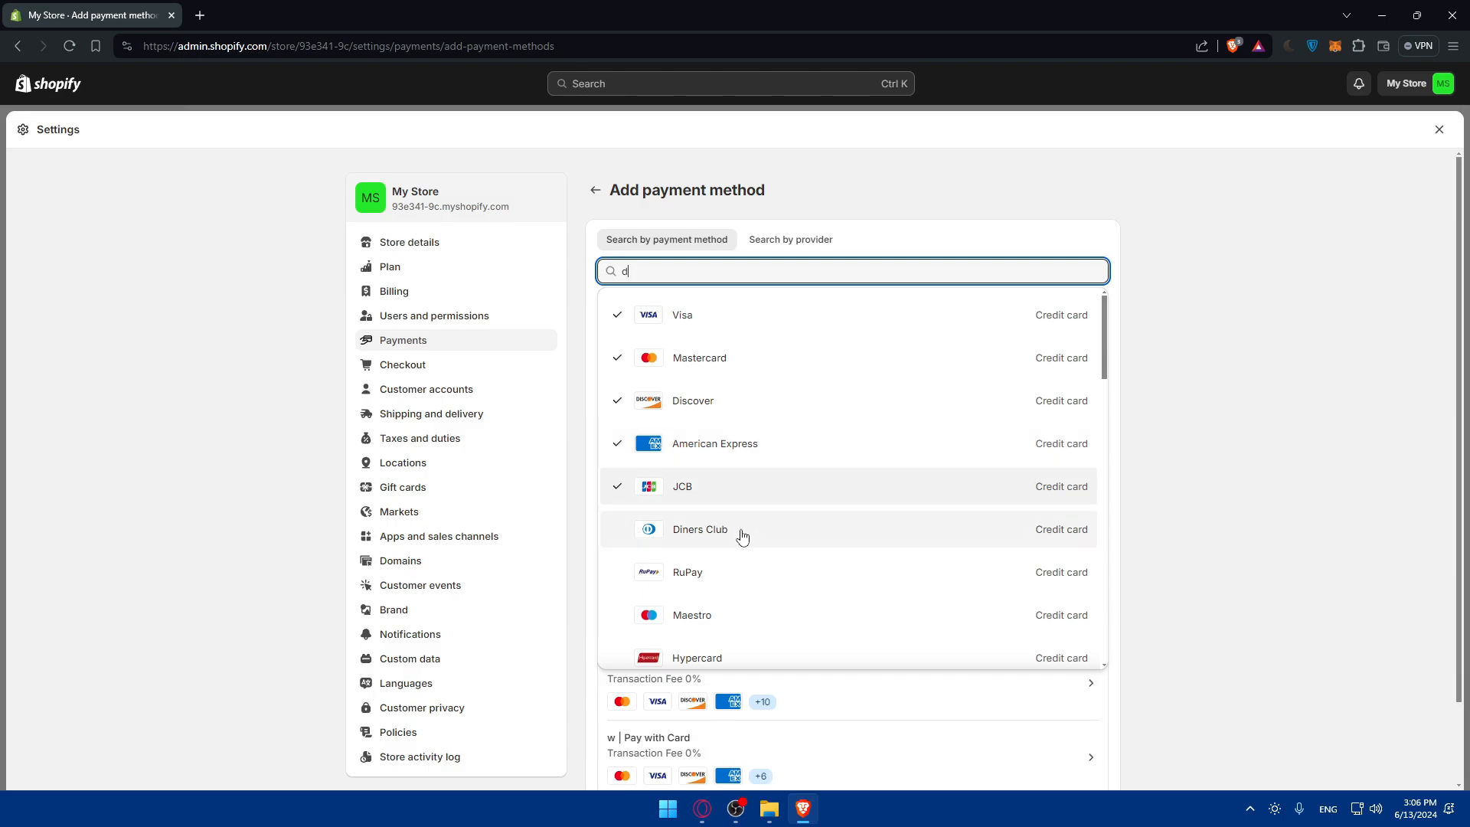
left_click(738, 531)
left_click(738, 573)
key("Escape")
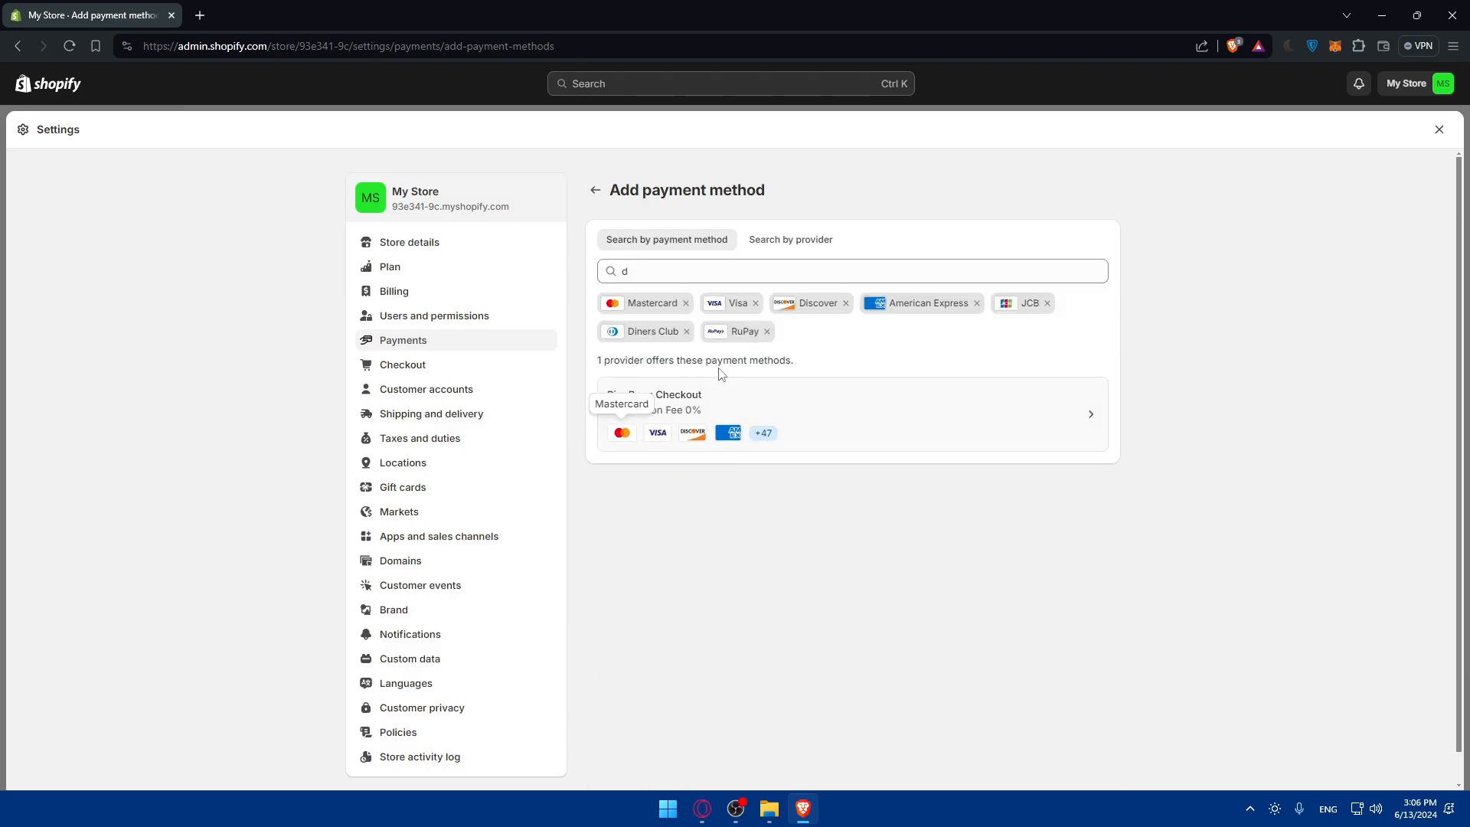
mouse_move(765, 431)
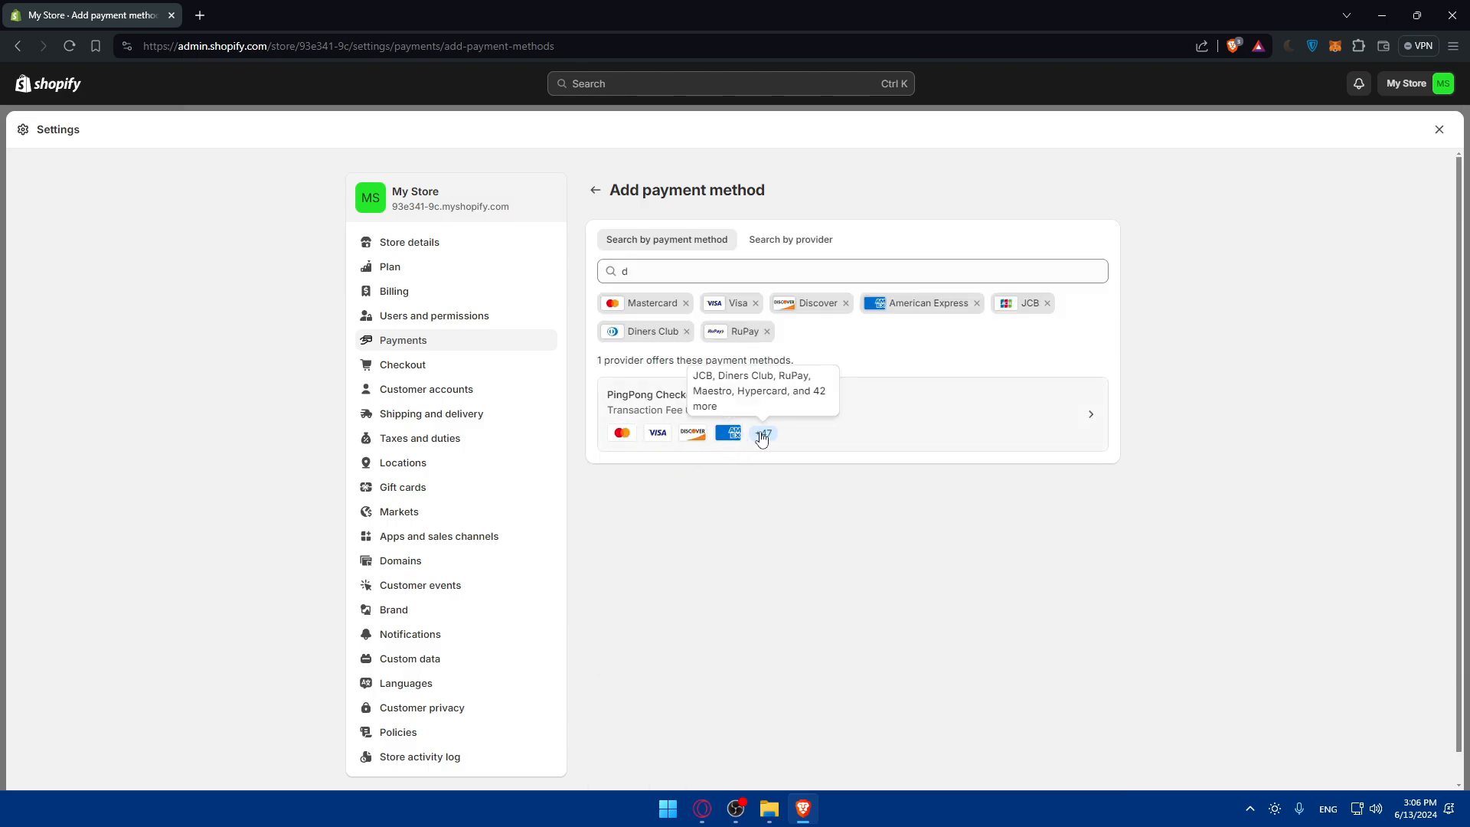
left_click(837, 417)
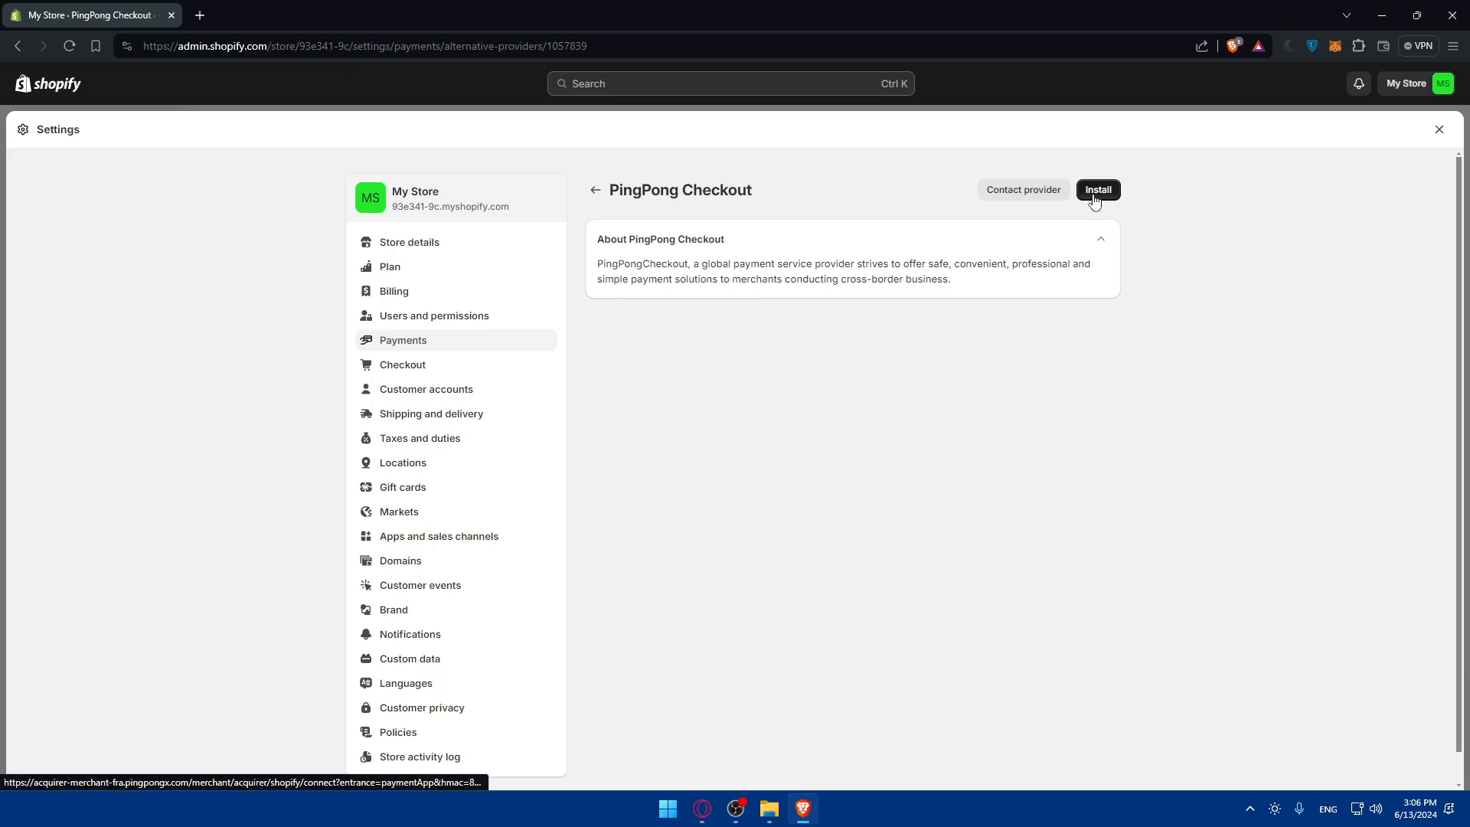
Review the Automatically-at-checkout capture method and the Manual payment method dropdown options
left_click(452, 346)
scroll(908, 342, "down", 3)
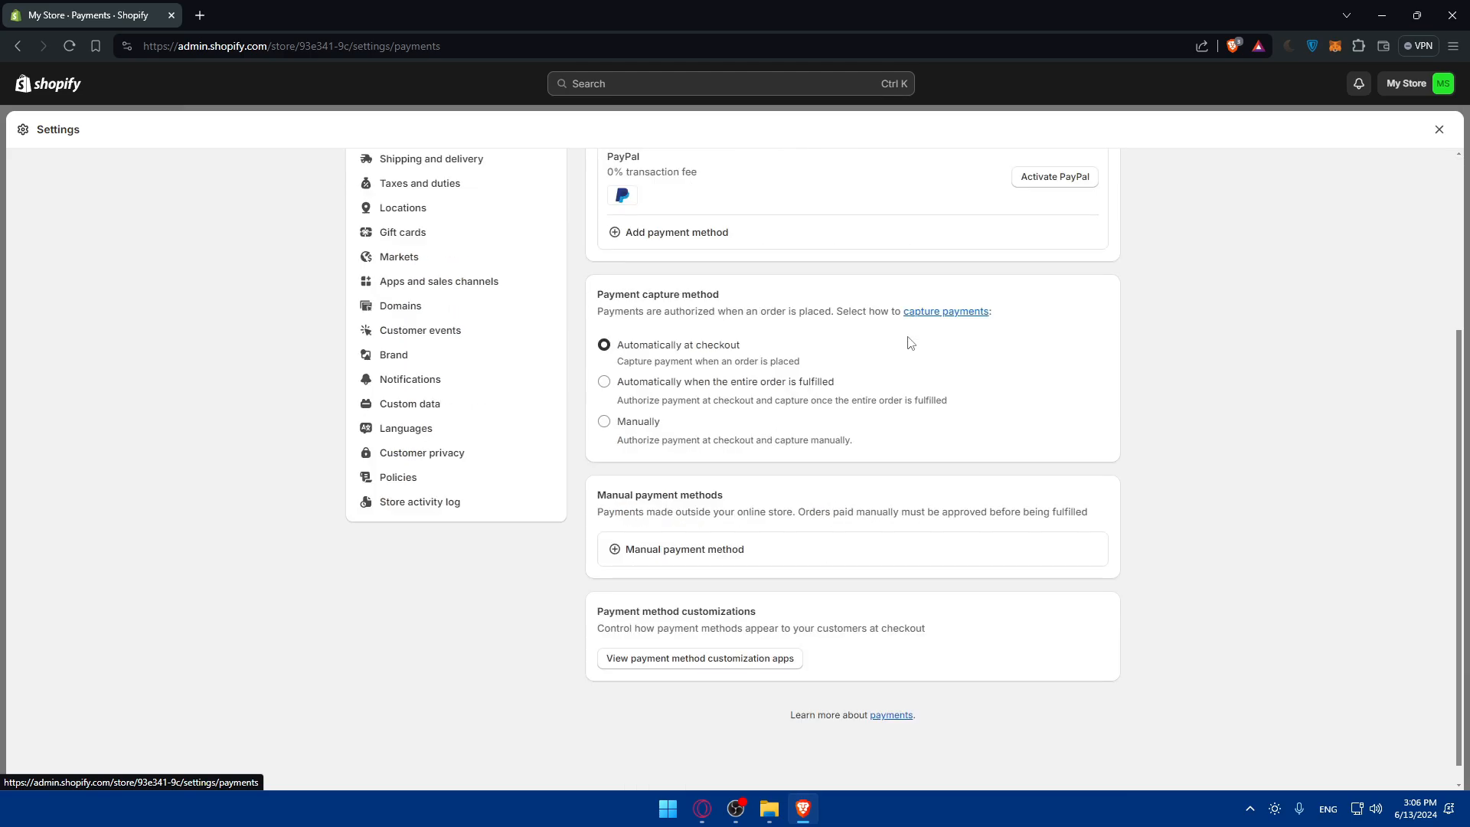
left_click_drag(597, 299, 774, 304)
left_click(774, 305)
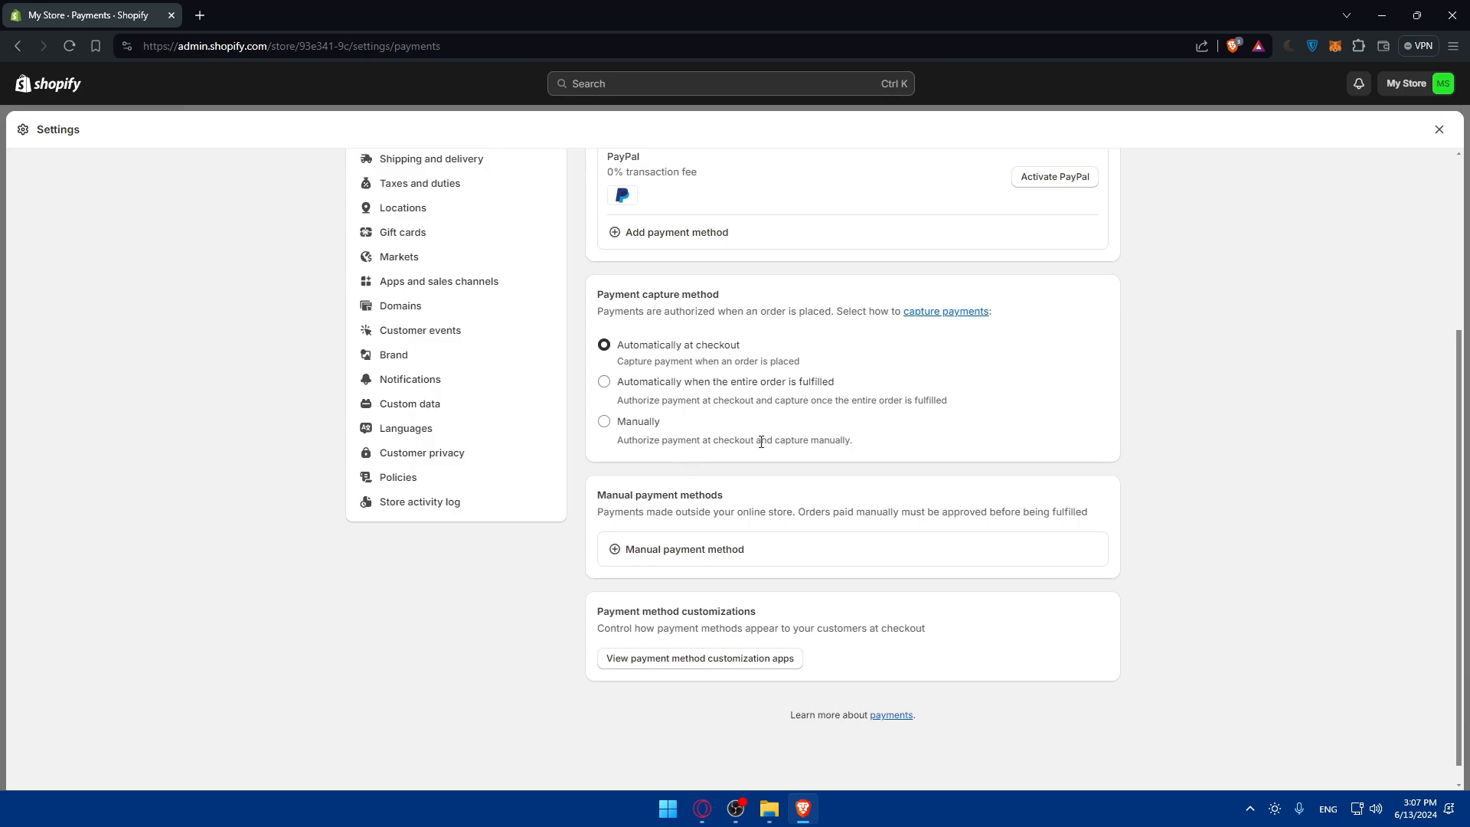
left_click(684, 550)
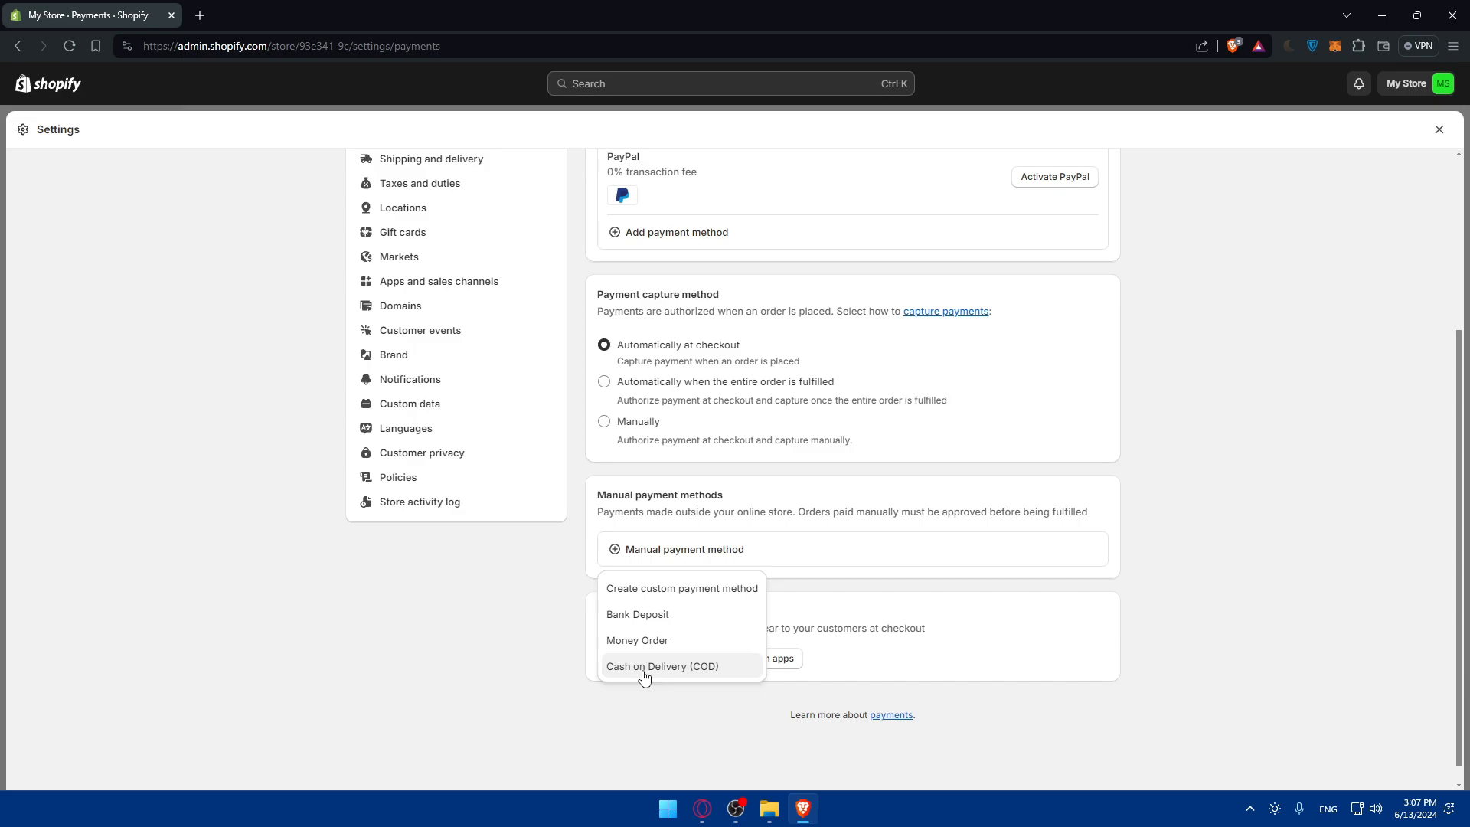
left_click(475, 622)
left_click_drag(537, 610, 825, 621)
left_click(825, 621)
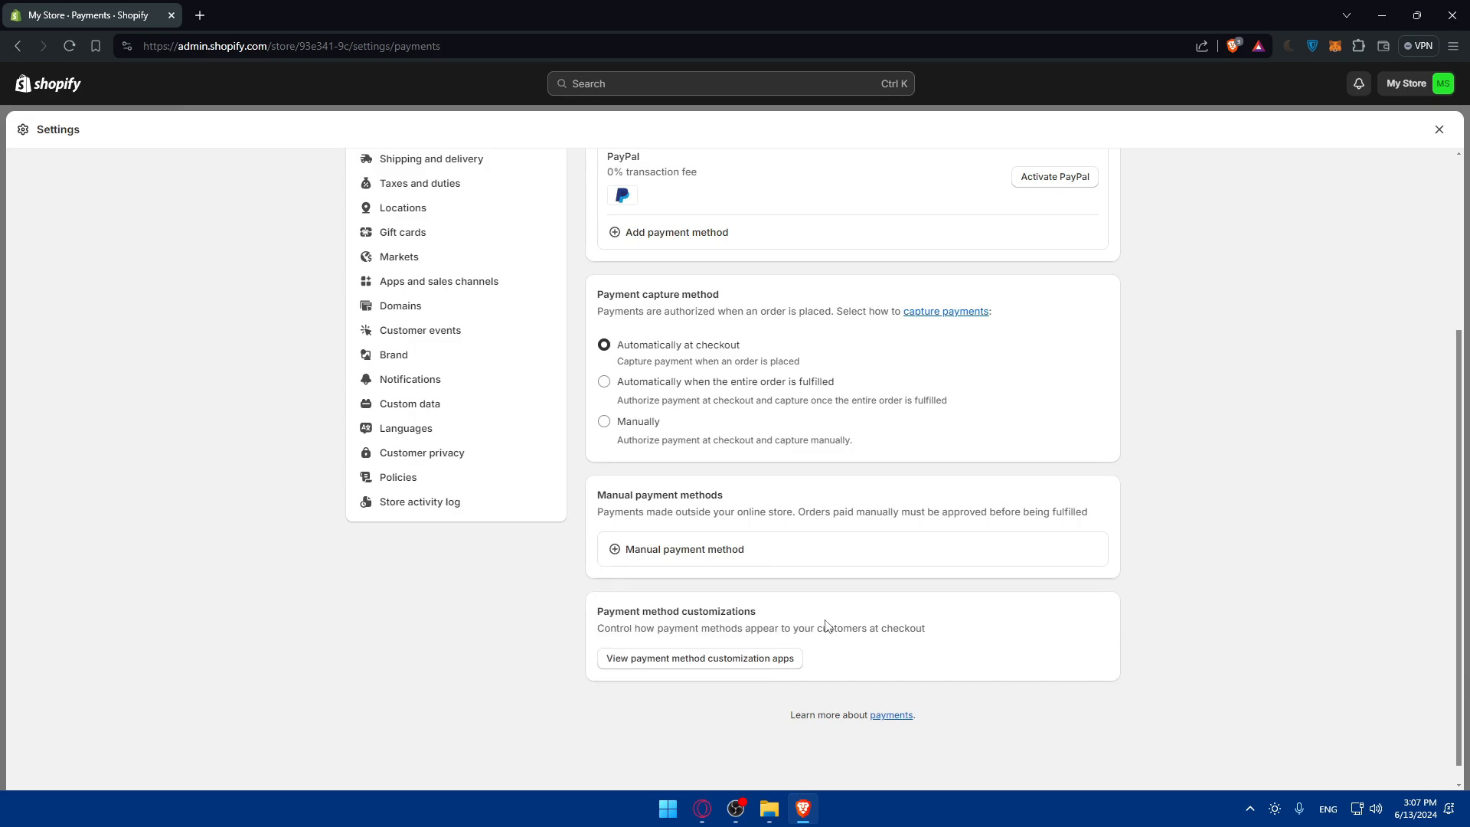
left_click(697, 658)
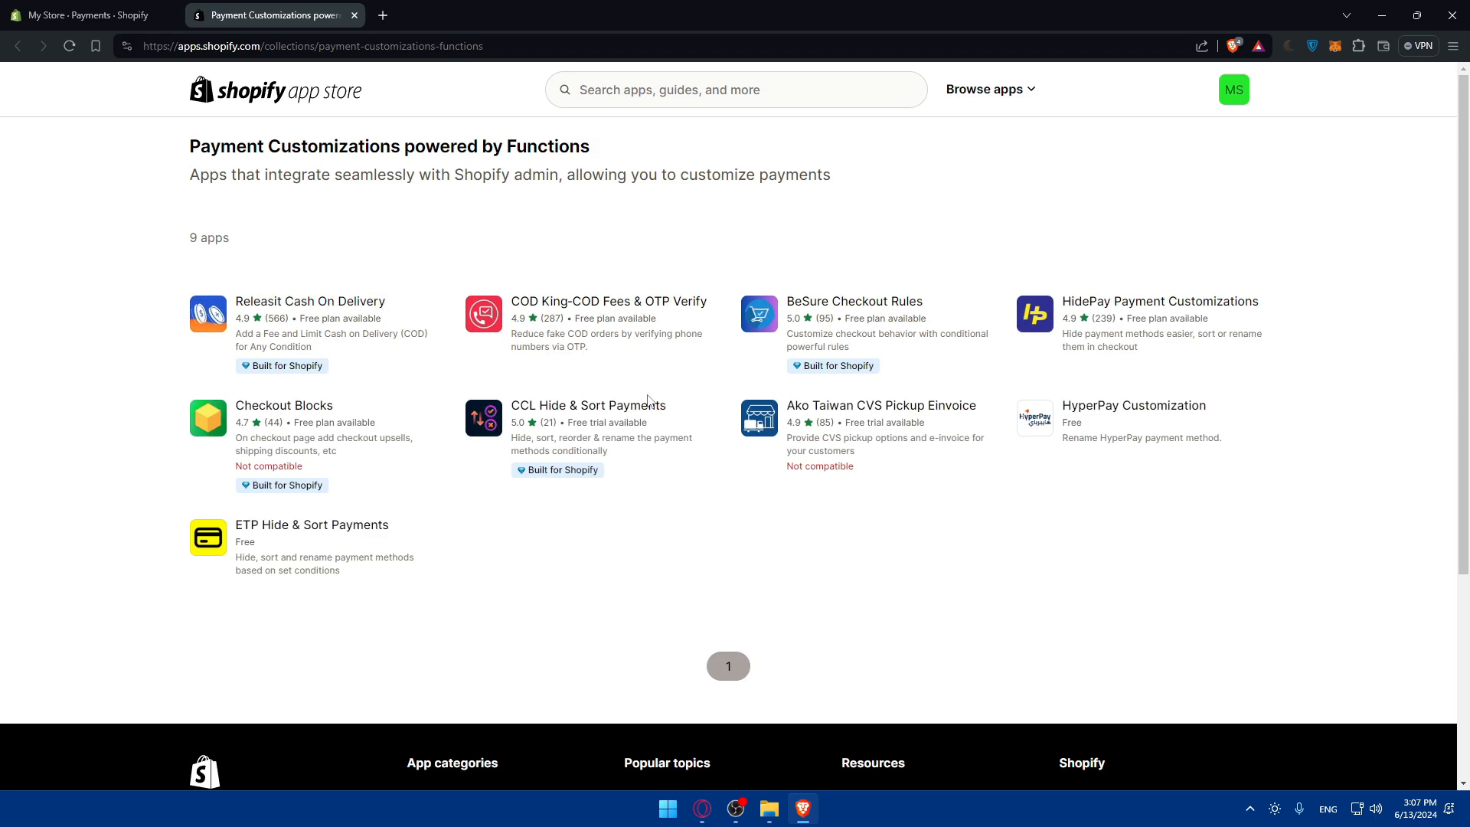
left_click(84, 15)
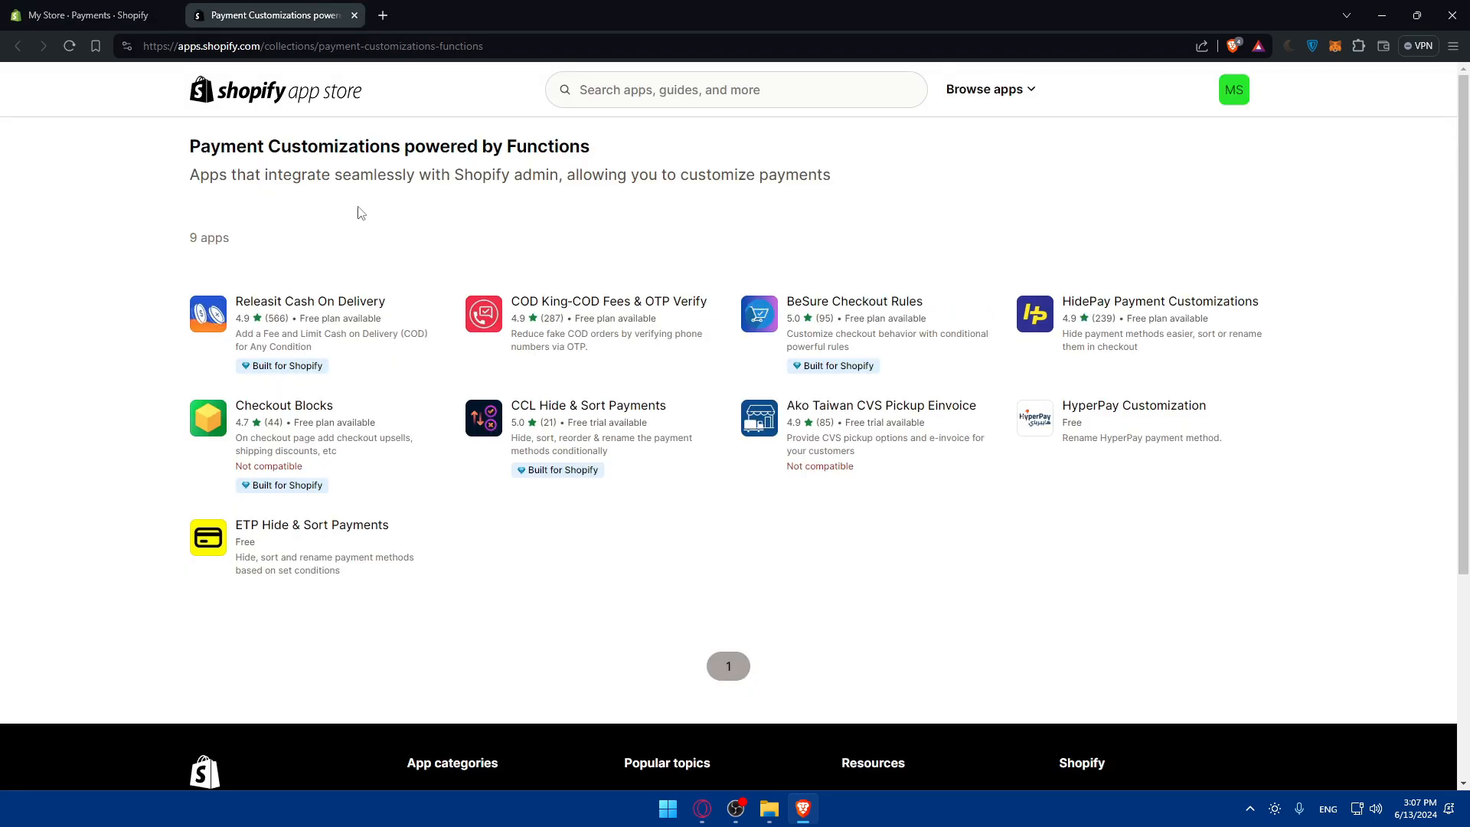
left_click(276, 14)
left_click(693, 92)
type("venmo")
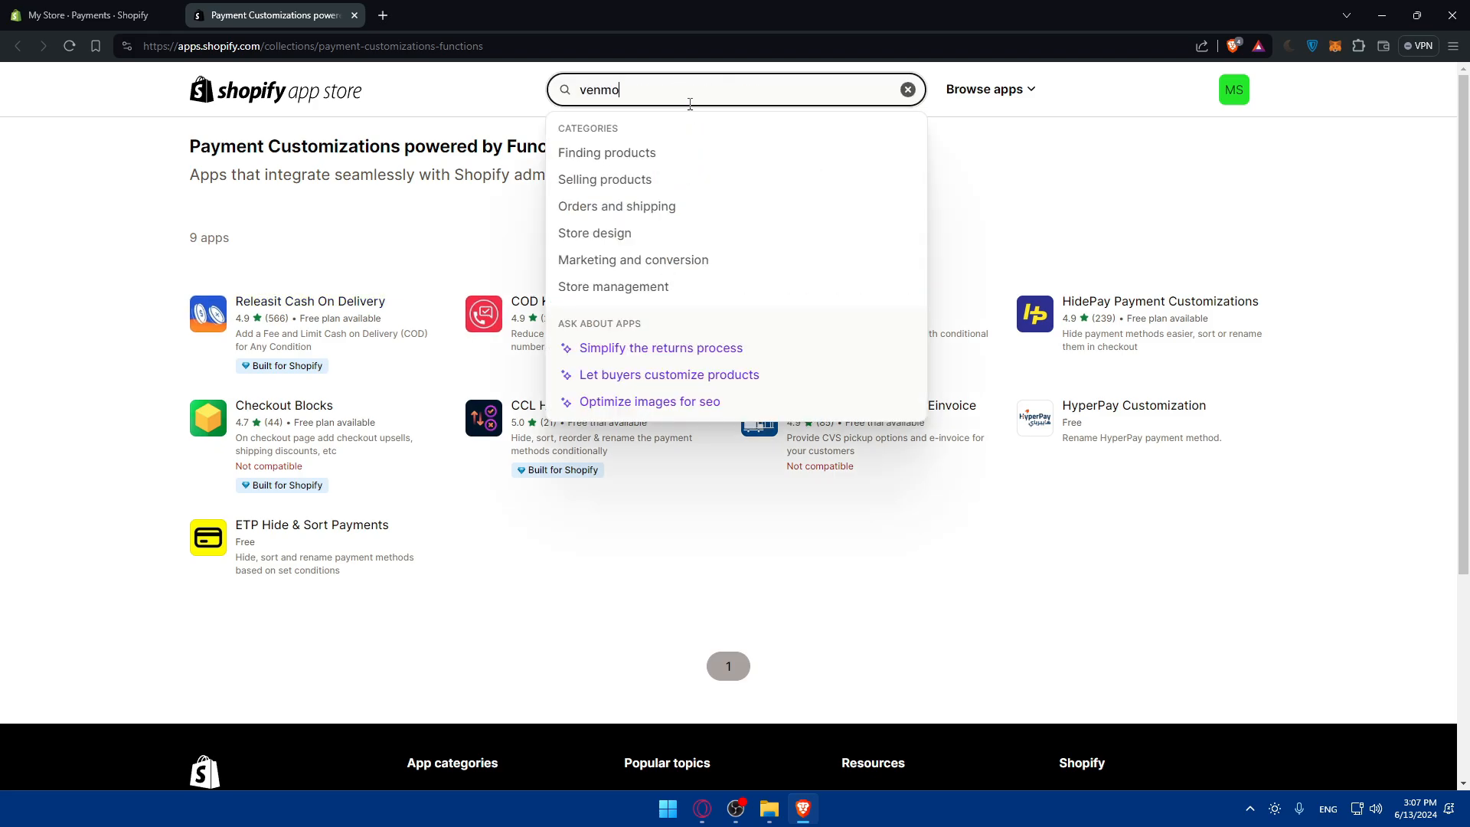
key("Return")
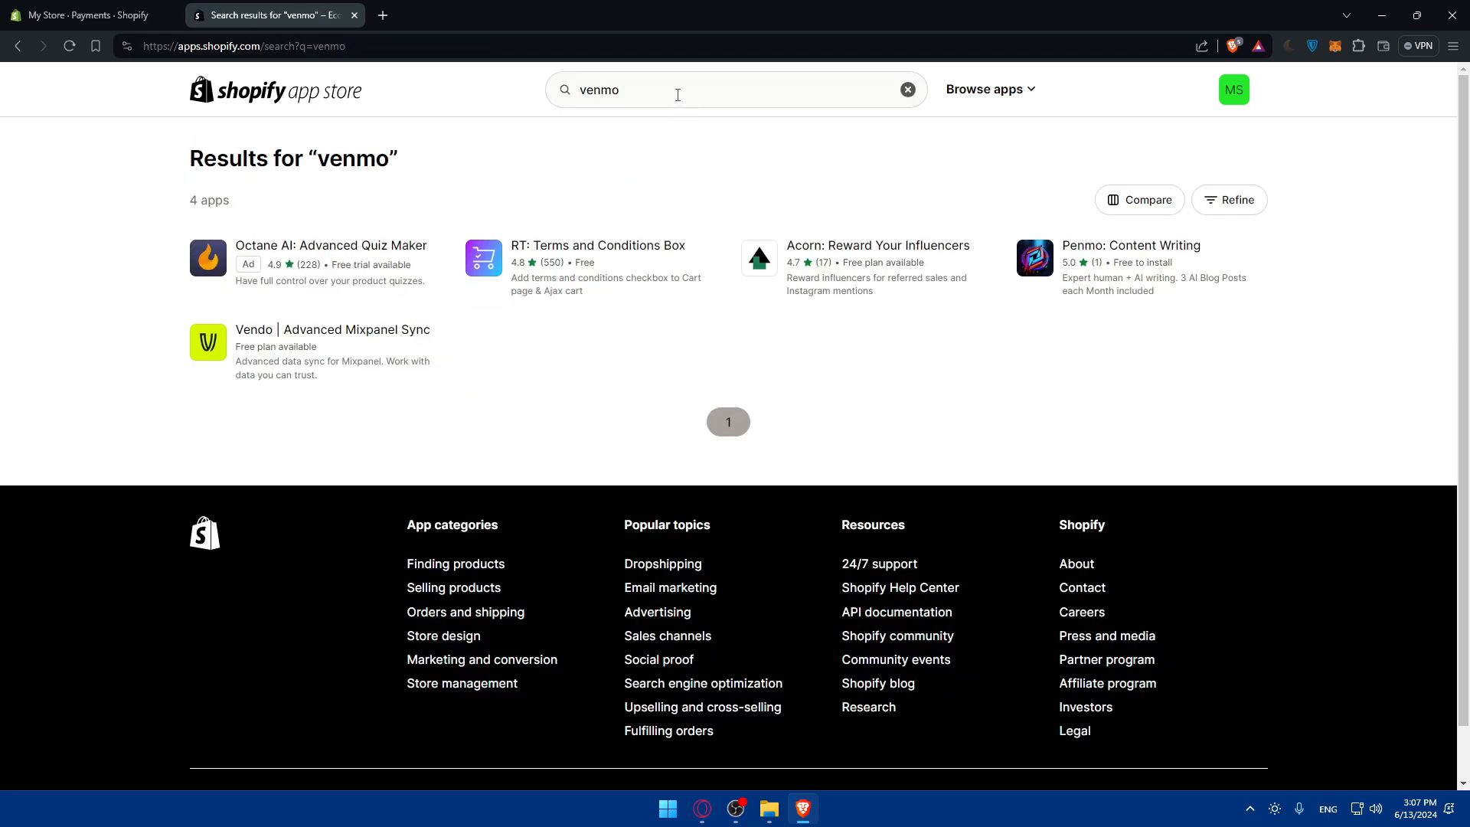
left_click(677, 94)
type("cash")
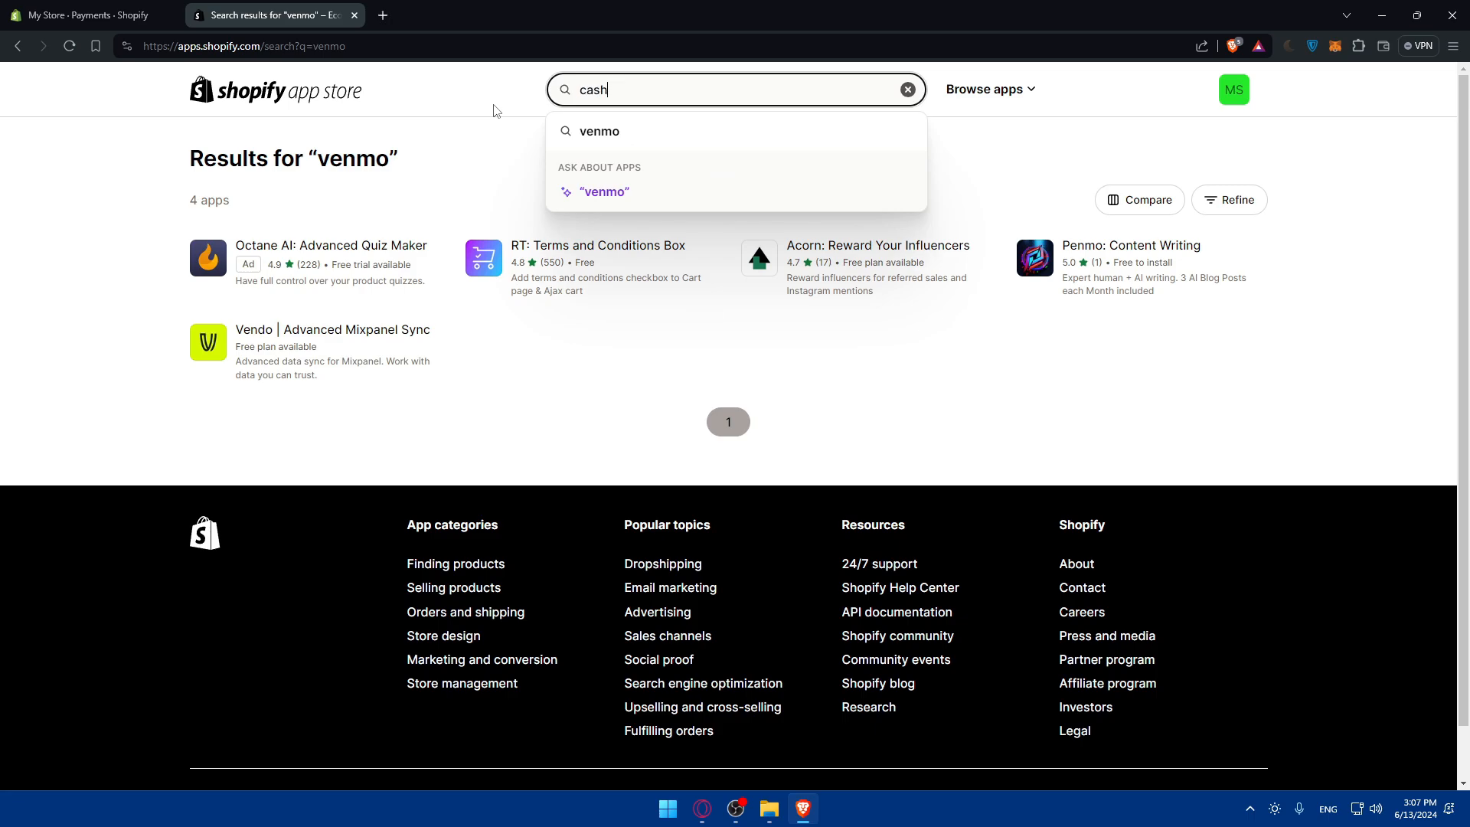
type(" app")
key("Return")
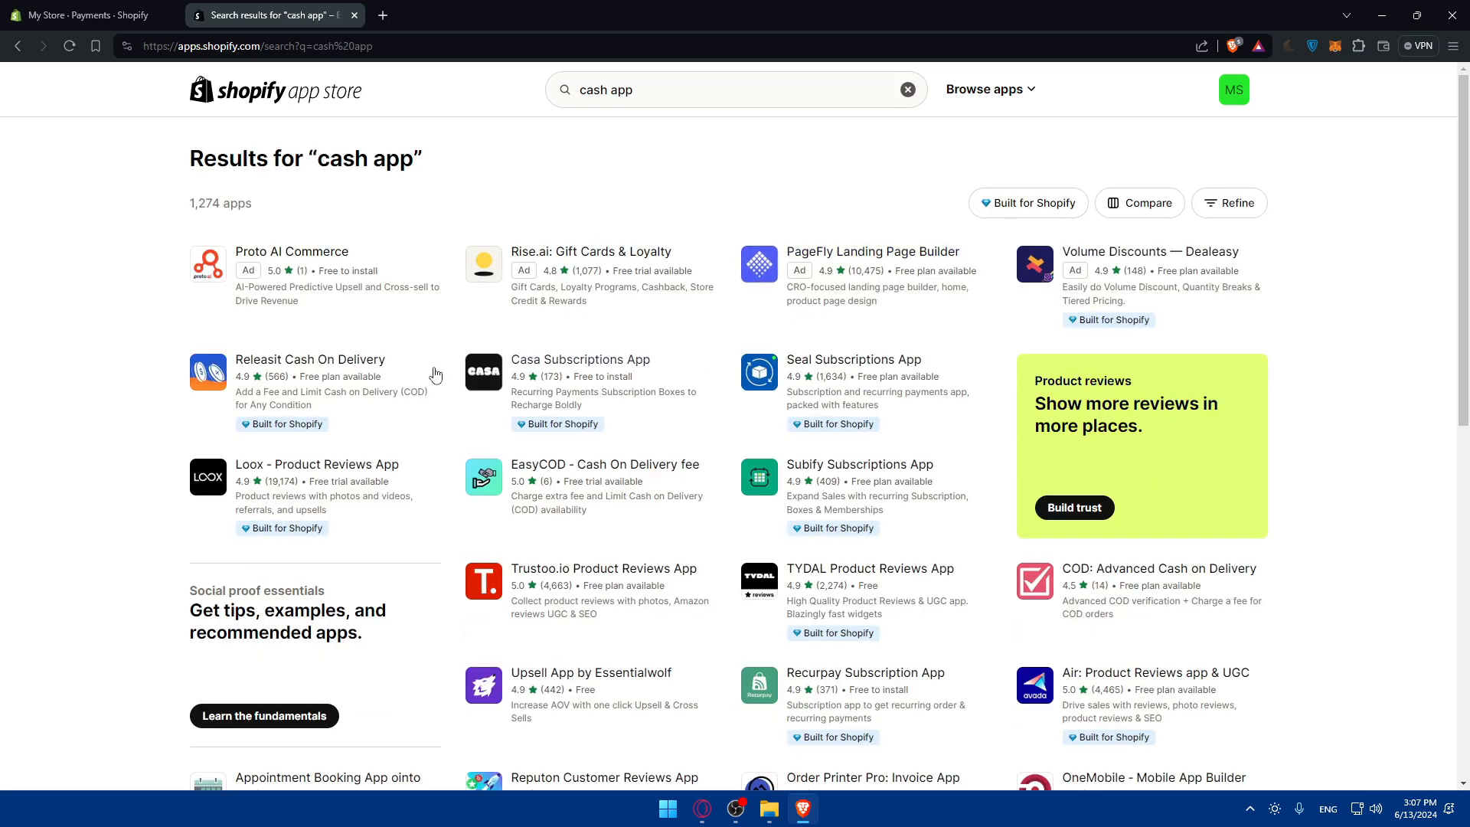
scroll(635, 356, "down", 3)
scroll(754, 341, "up", 3)
scroll(754, 341, "down", 10)
scroll(754, 337, "up", 10)
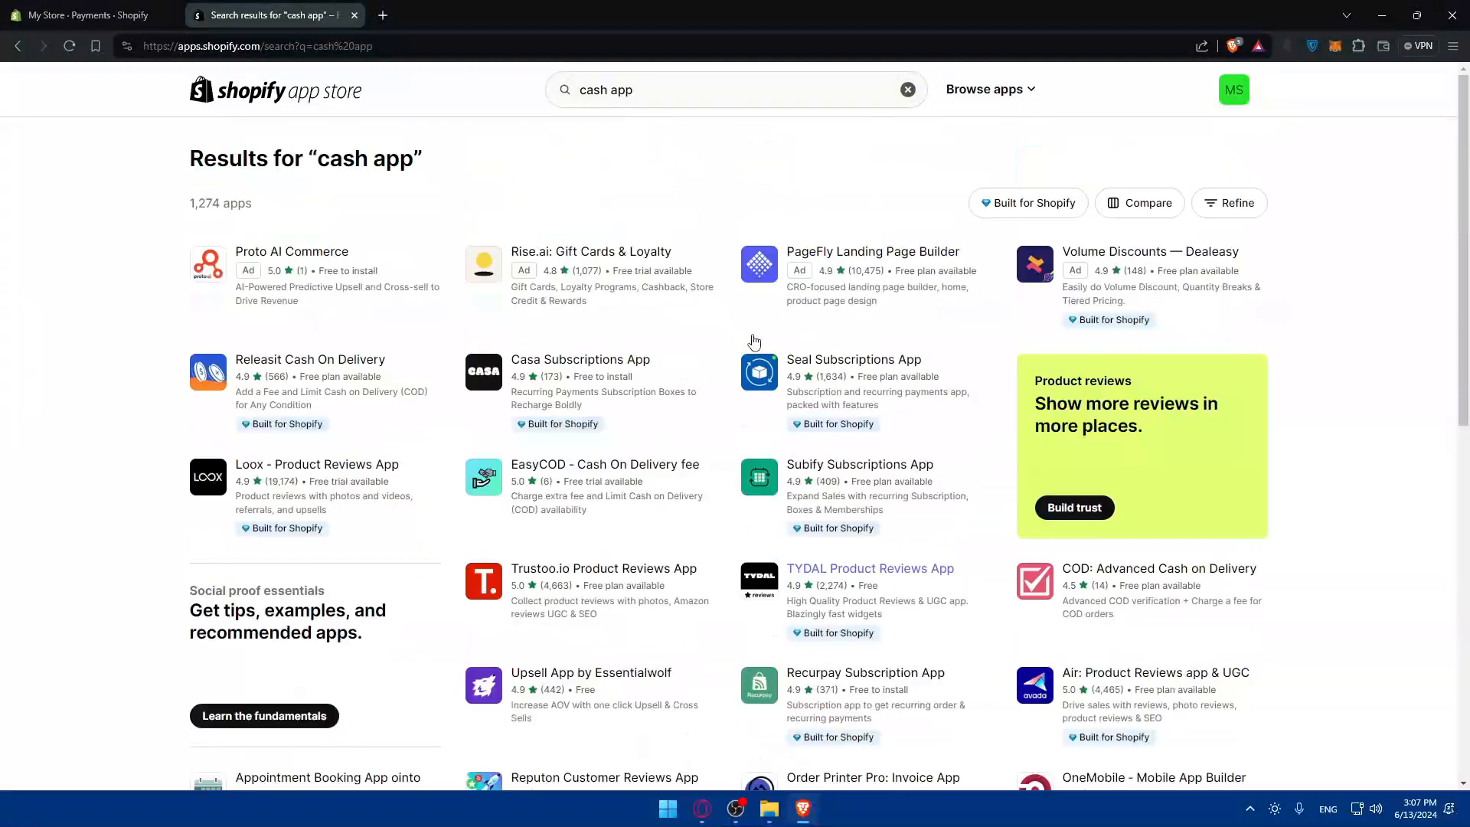
scroll(754, 337, "down", 8)
scroll(746, 331, "up", 8)
Close the app store search tab, then exit Settings back to the store's Home page
left_click(355, 16)
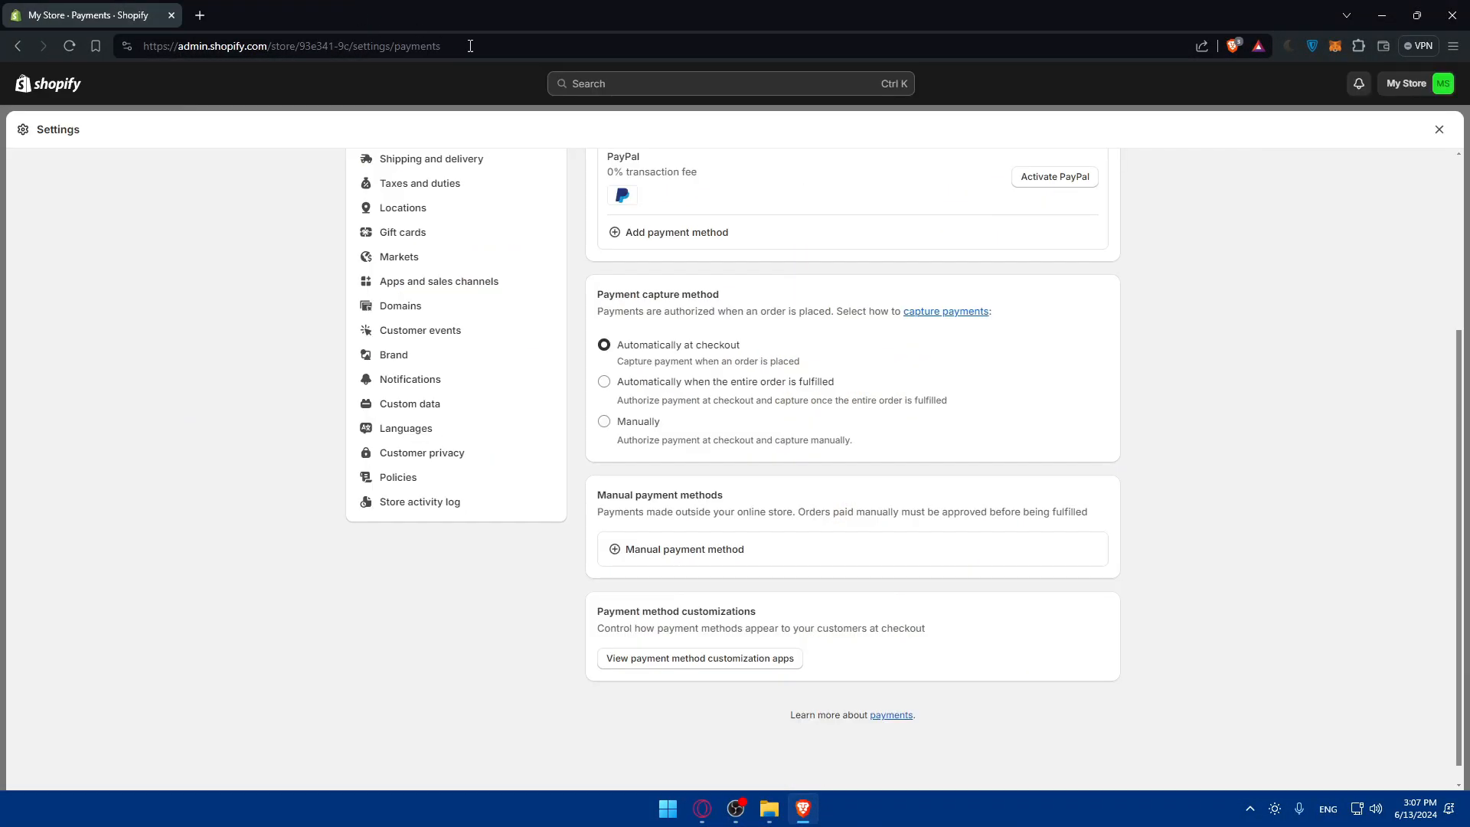
double_click(206, 297)
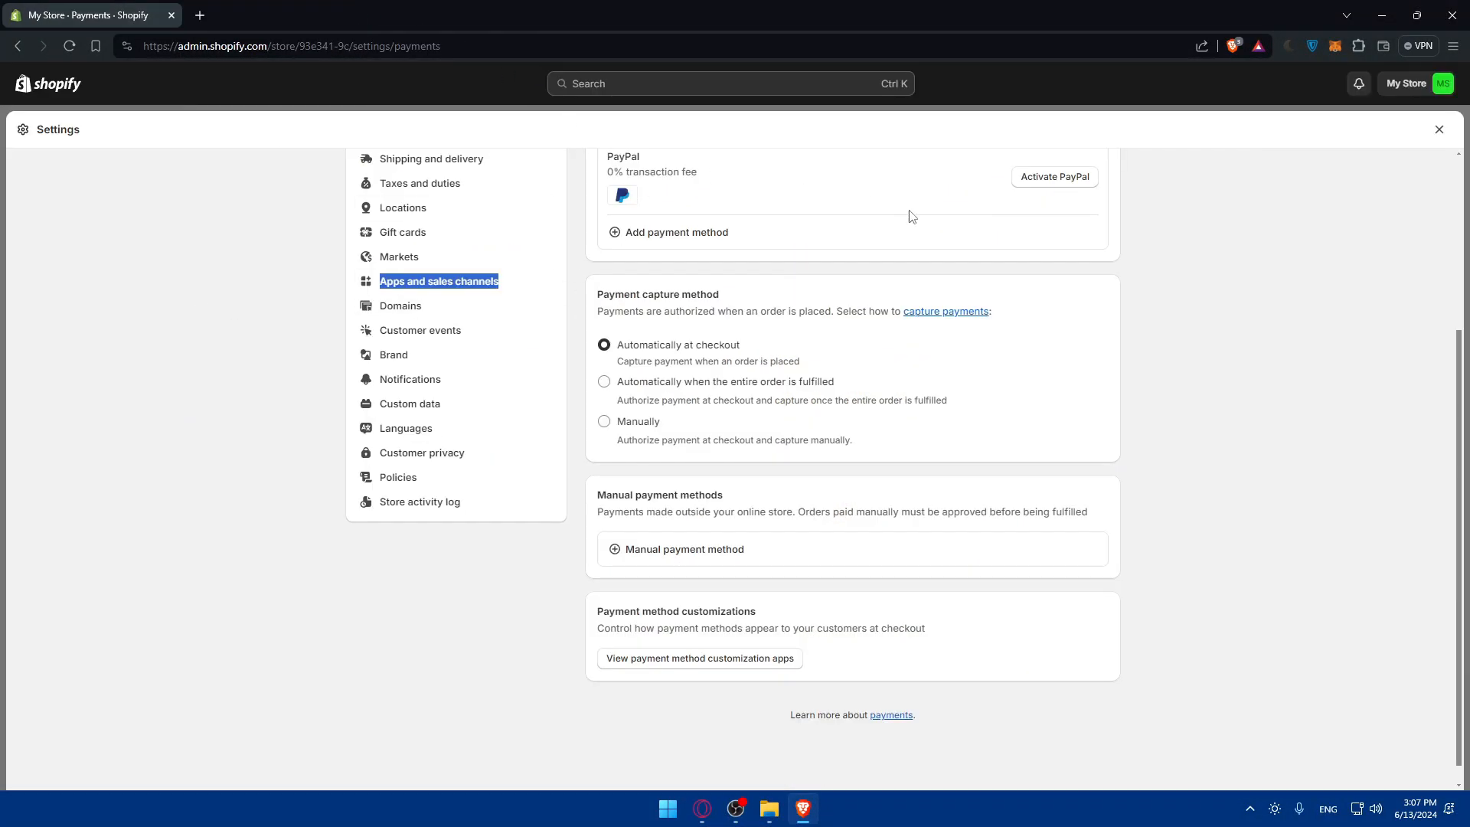
left_click(1279, 202)
scroll(823, 518, "up", 4)
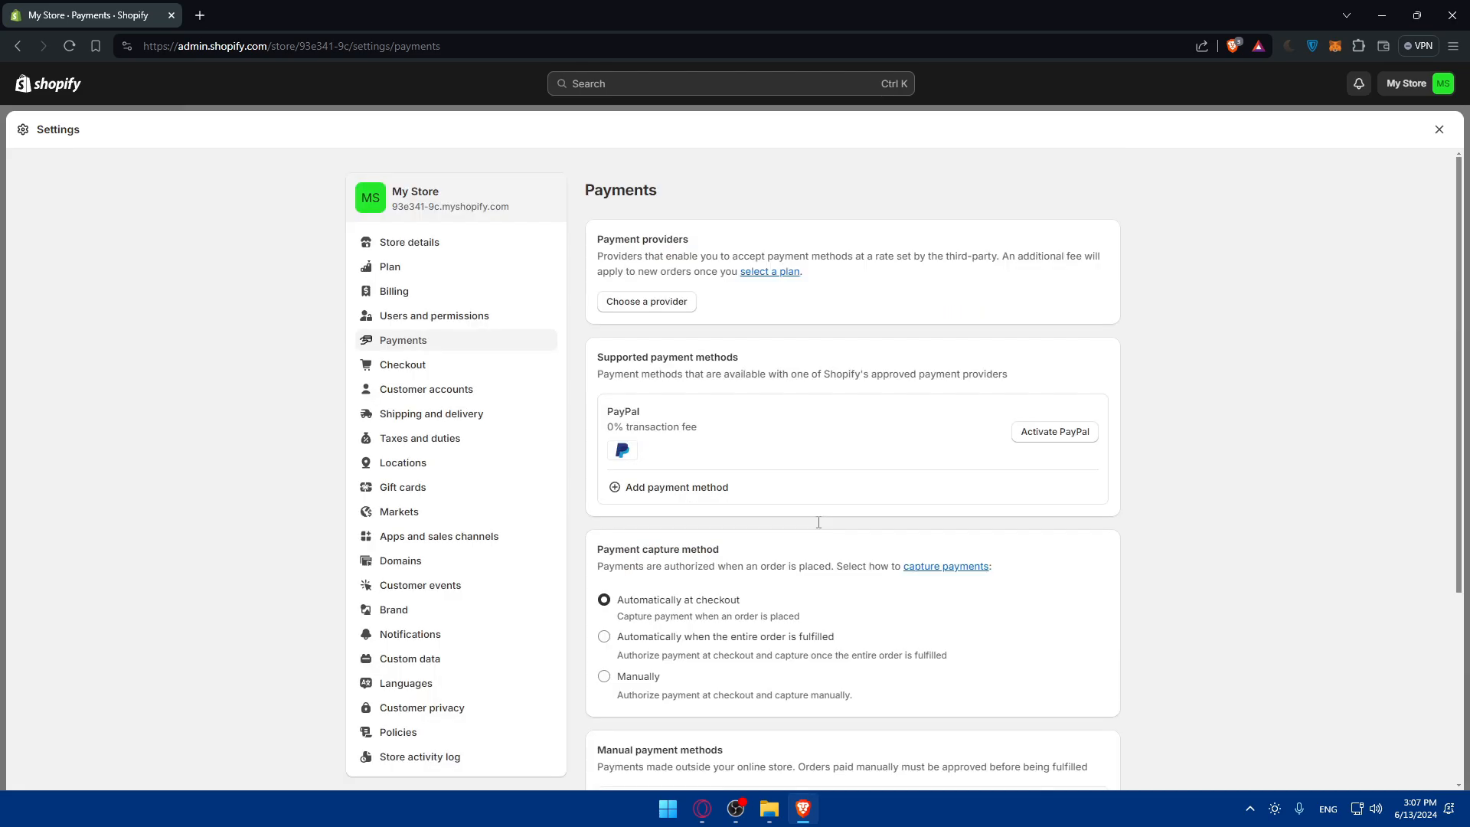
scroll(819, 518, "down", 4)
scroll(807, 466, "up", 4)
scroll(801, 460, "down", 4)
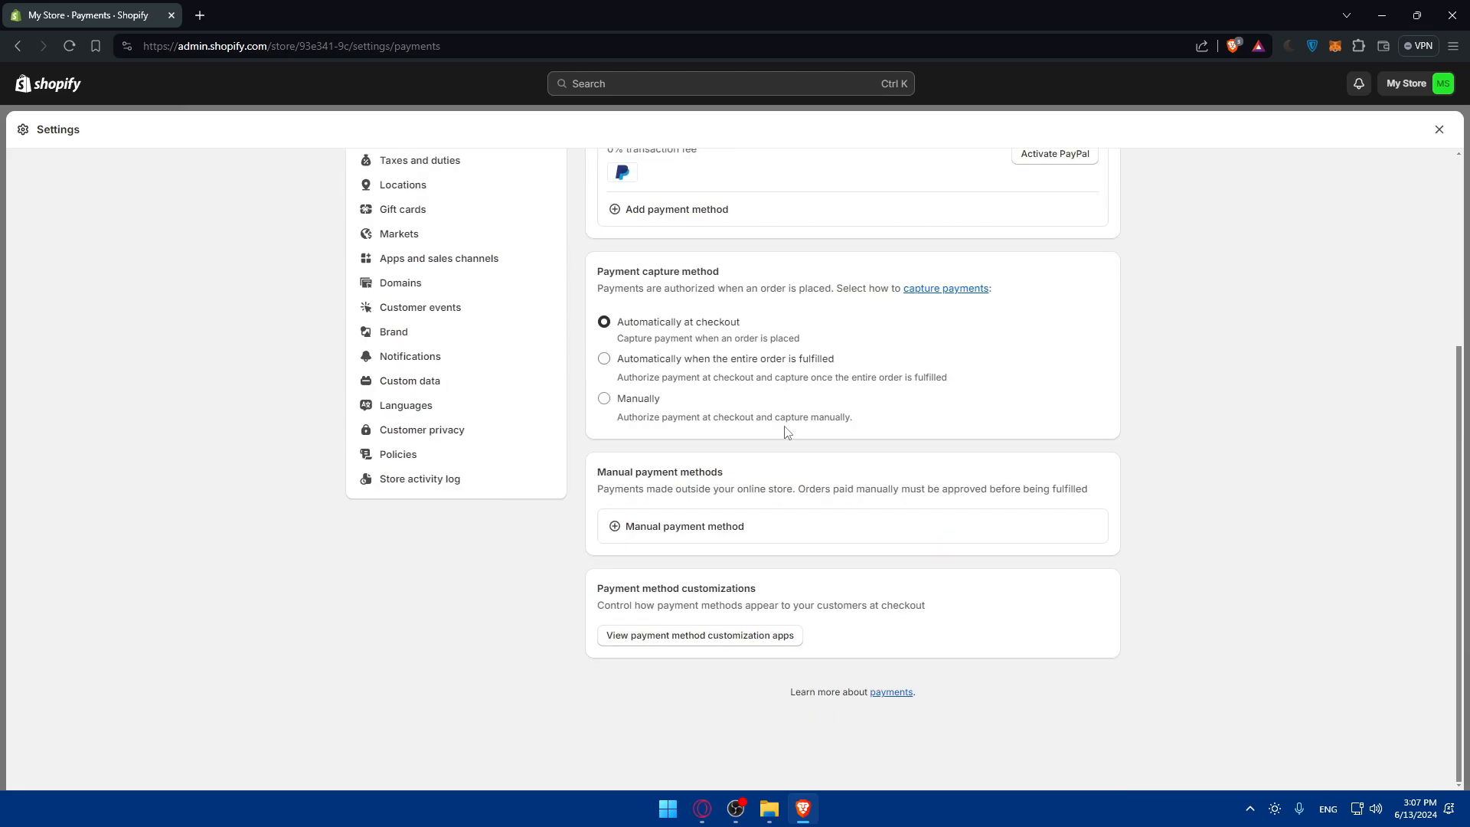
scroll(784, 433, "up", 4)
left_click(1439, 130)
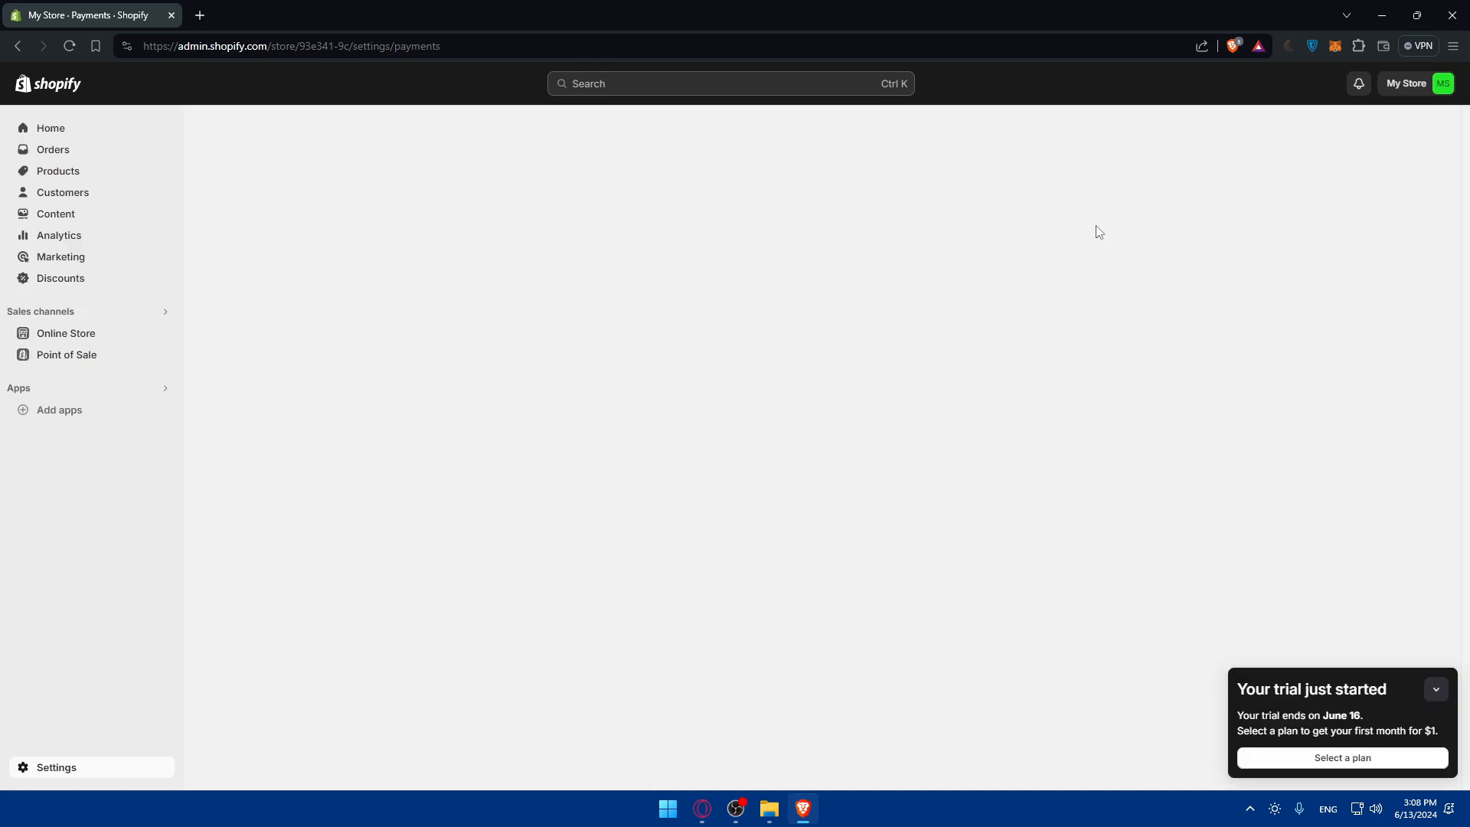